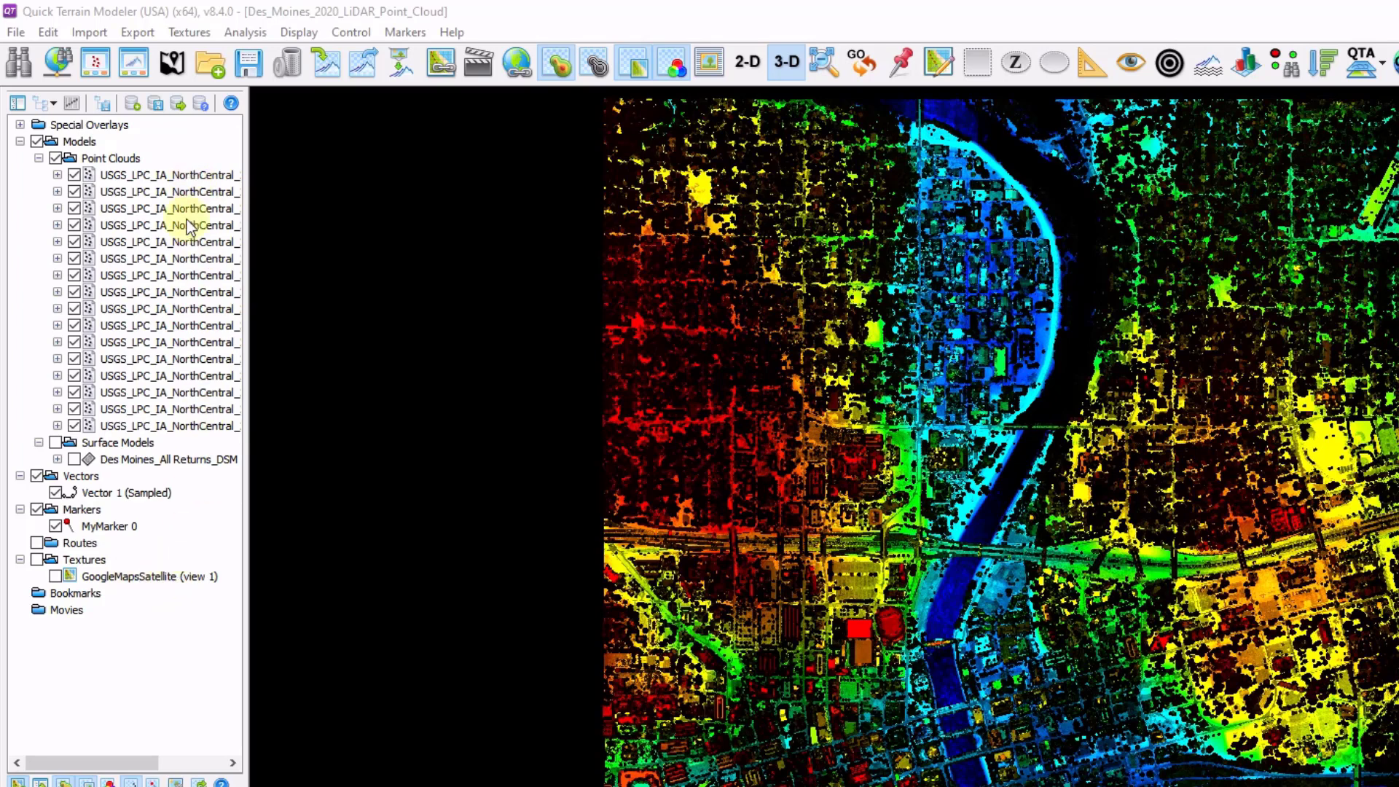
# Open the Edit menu, which holds the Merge Models command for the loaded tiles
pyautogui.click(48, 33)
# Merge all USGS tiles except the DSM into a QTC/QTA ungridded point cloud, Merged Data
pyautogui.click(186, 346)
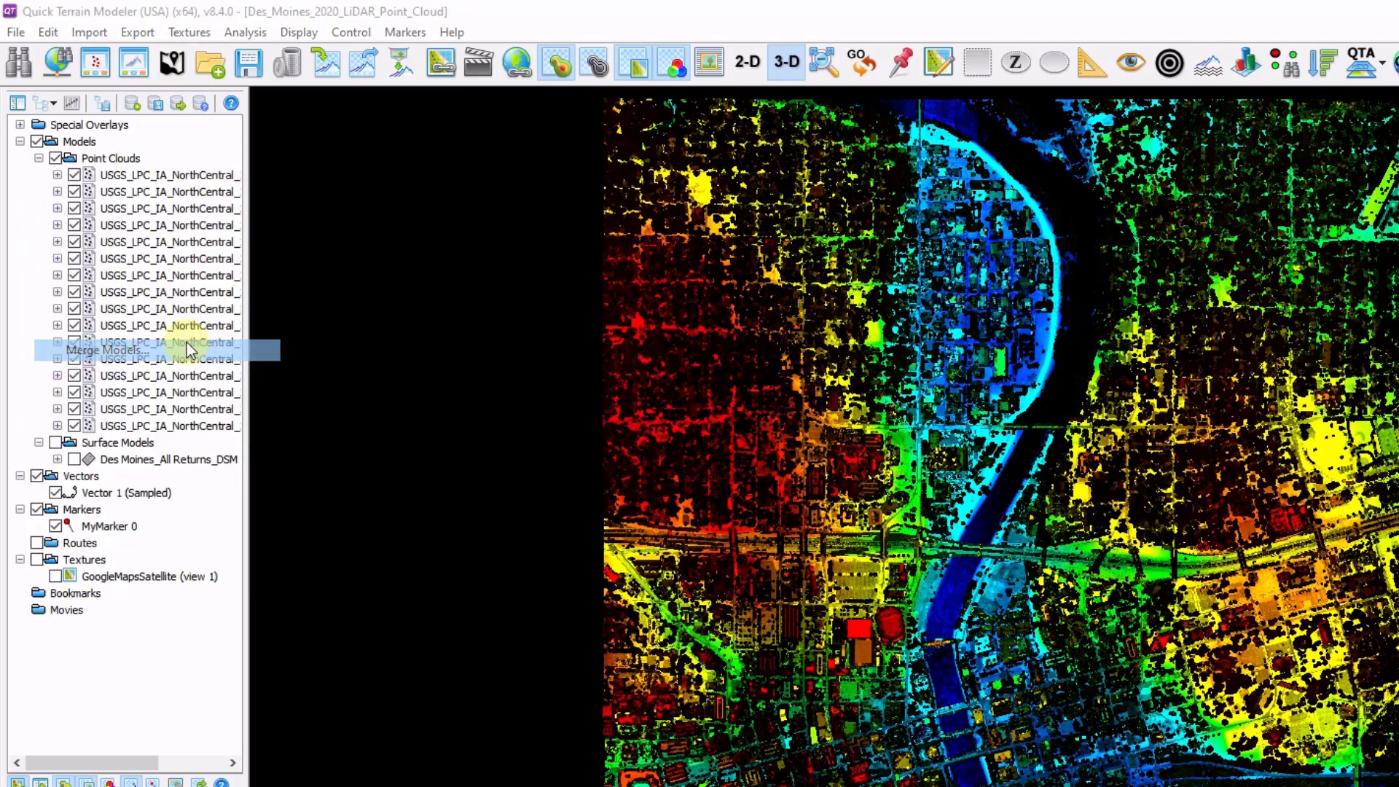
pyautogui.click(413, 366)
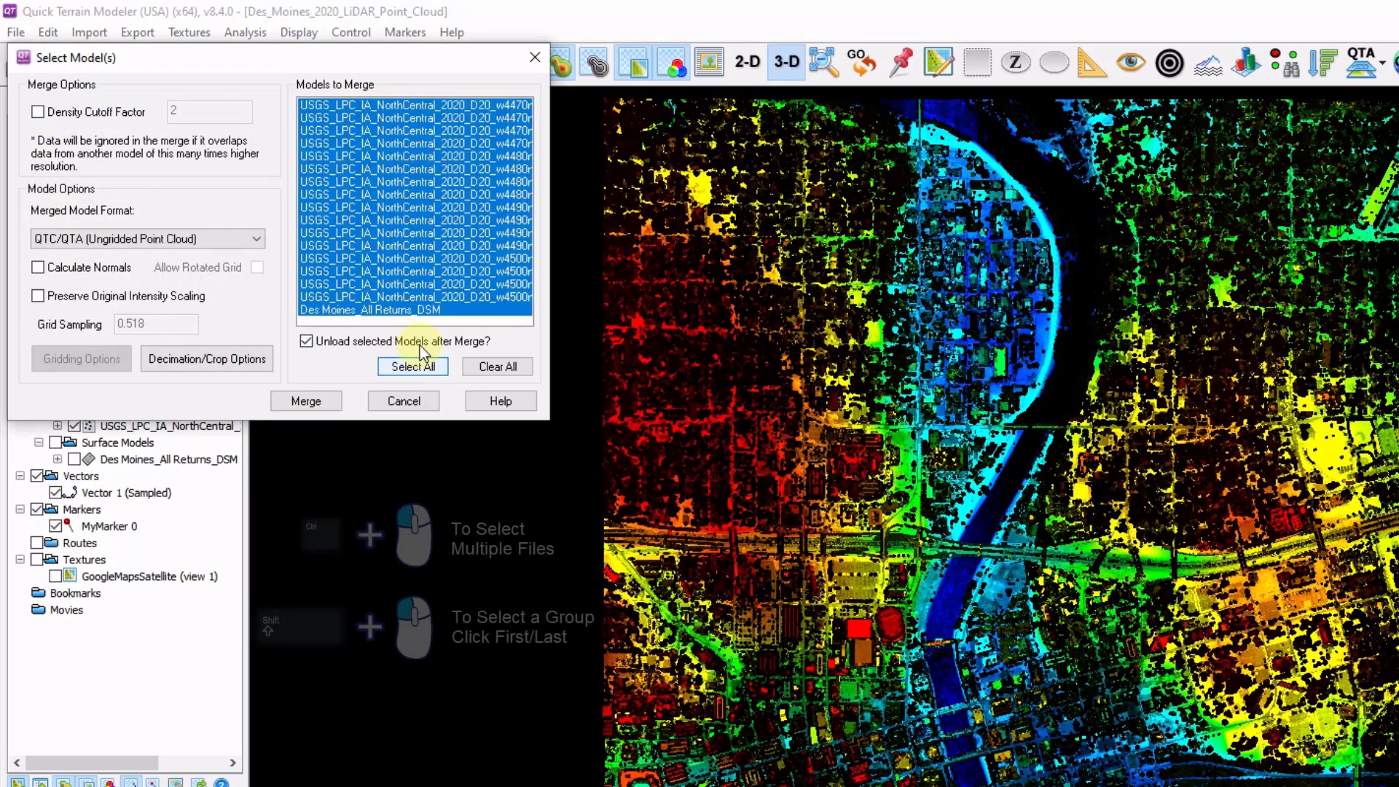
pyautogui.keyDown('ctrl'); pyautogui.click(470, 312); pyautogui.keyUp('ctrl')
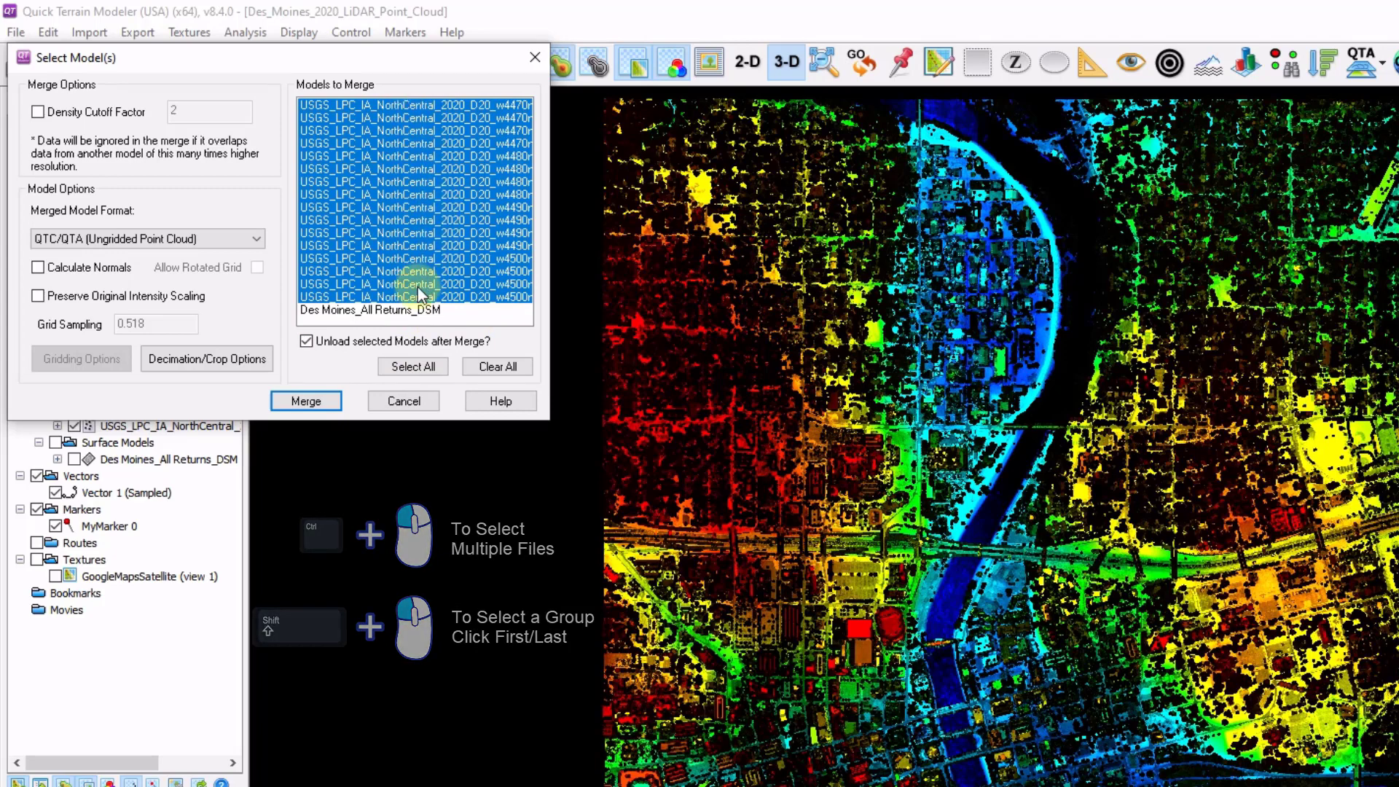
pyautogui.click(260, 239)
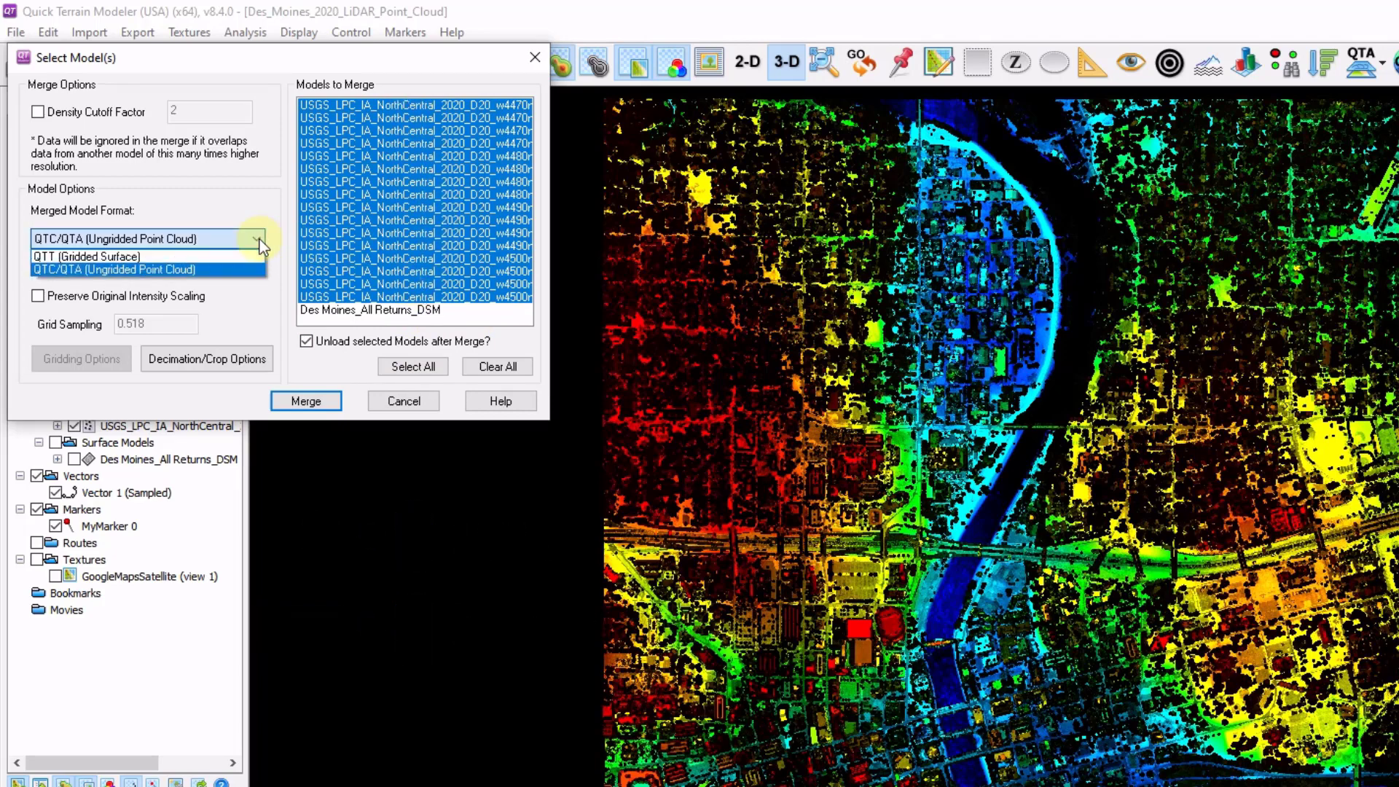
pyautogui.click(249, 270)
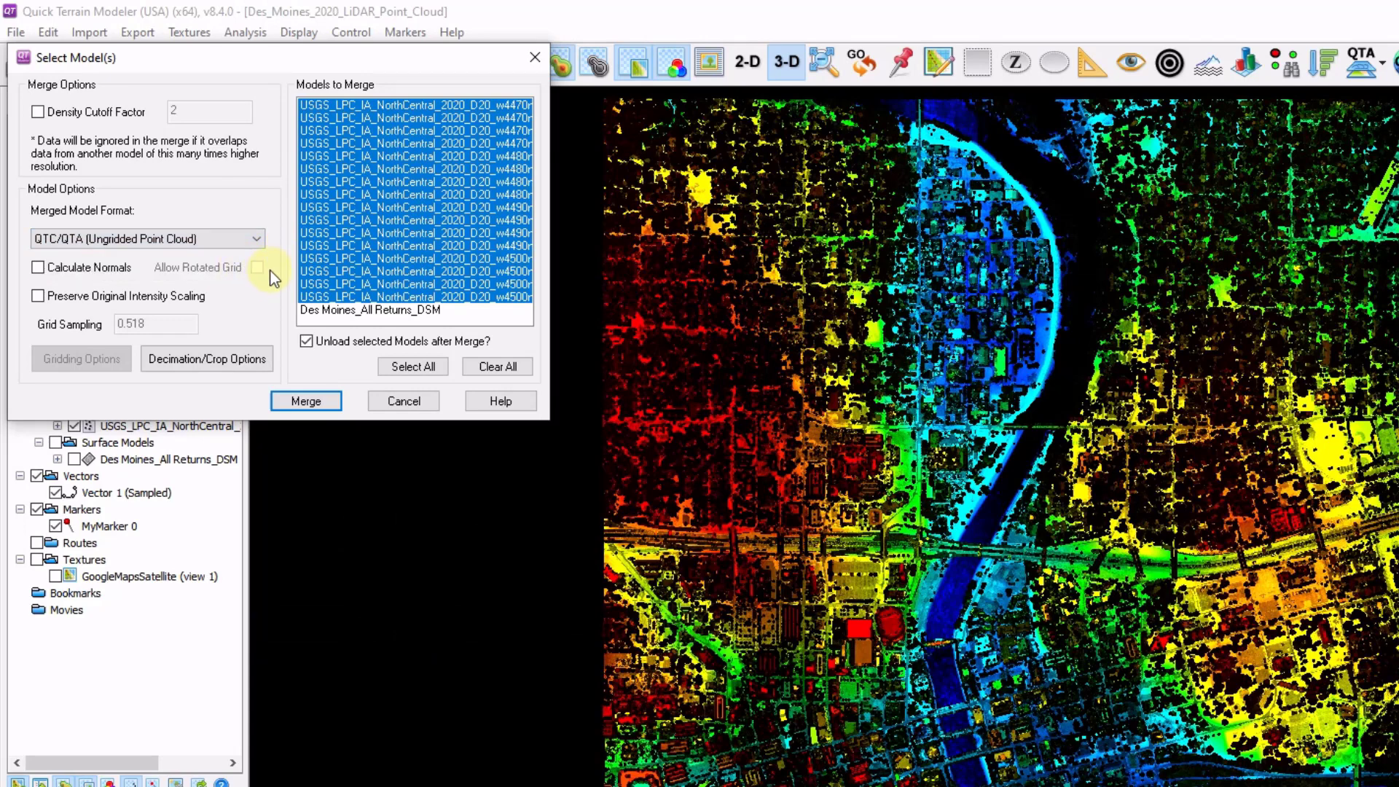
pyautogui.click(306, 401)
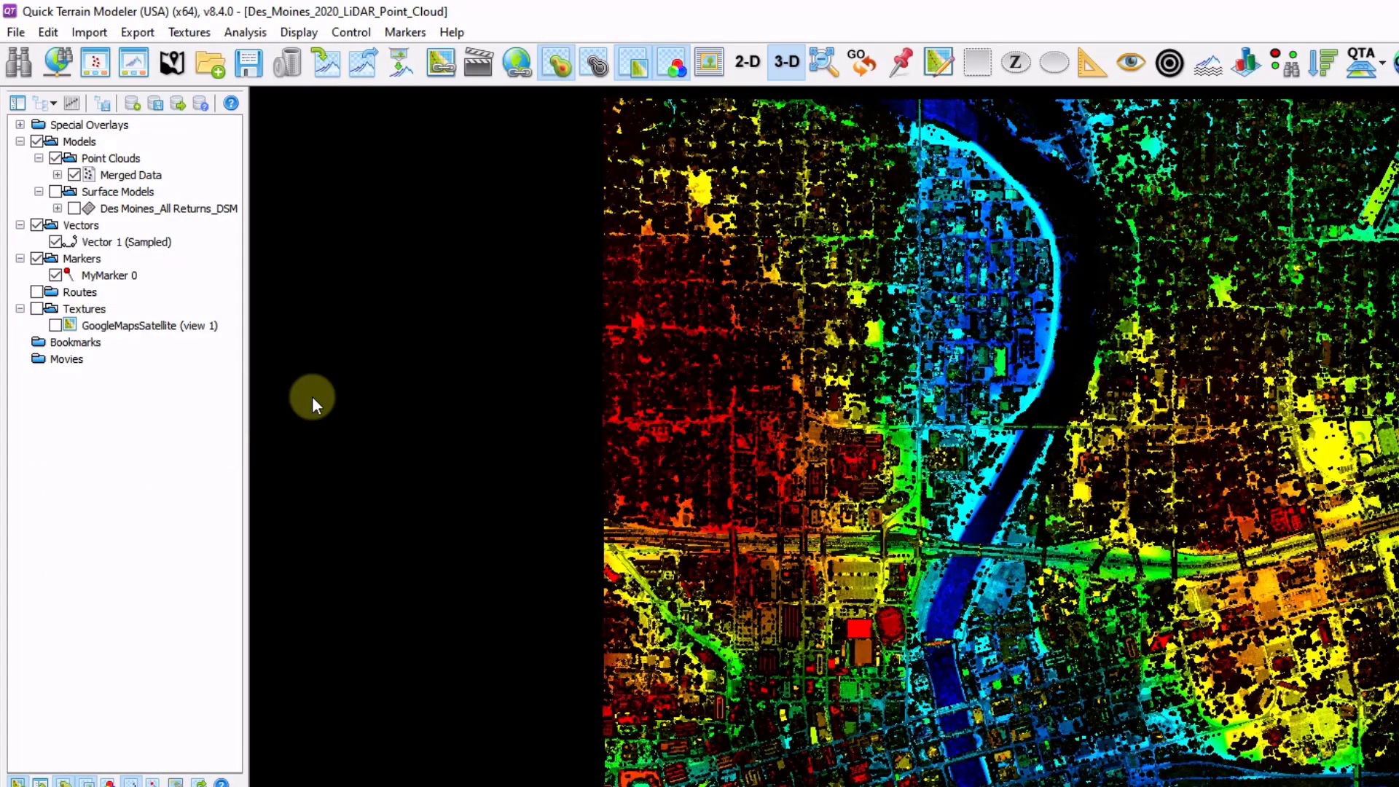
# Turn on Edit Mode for the Merged Data cloud and zoom in on the river bridge
pyautogui.rightClick(144, 175)
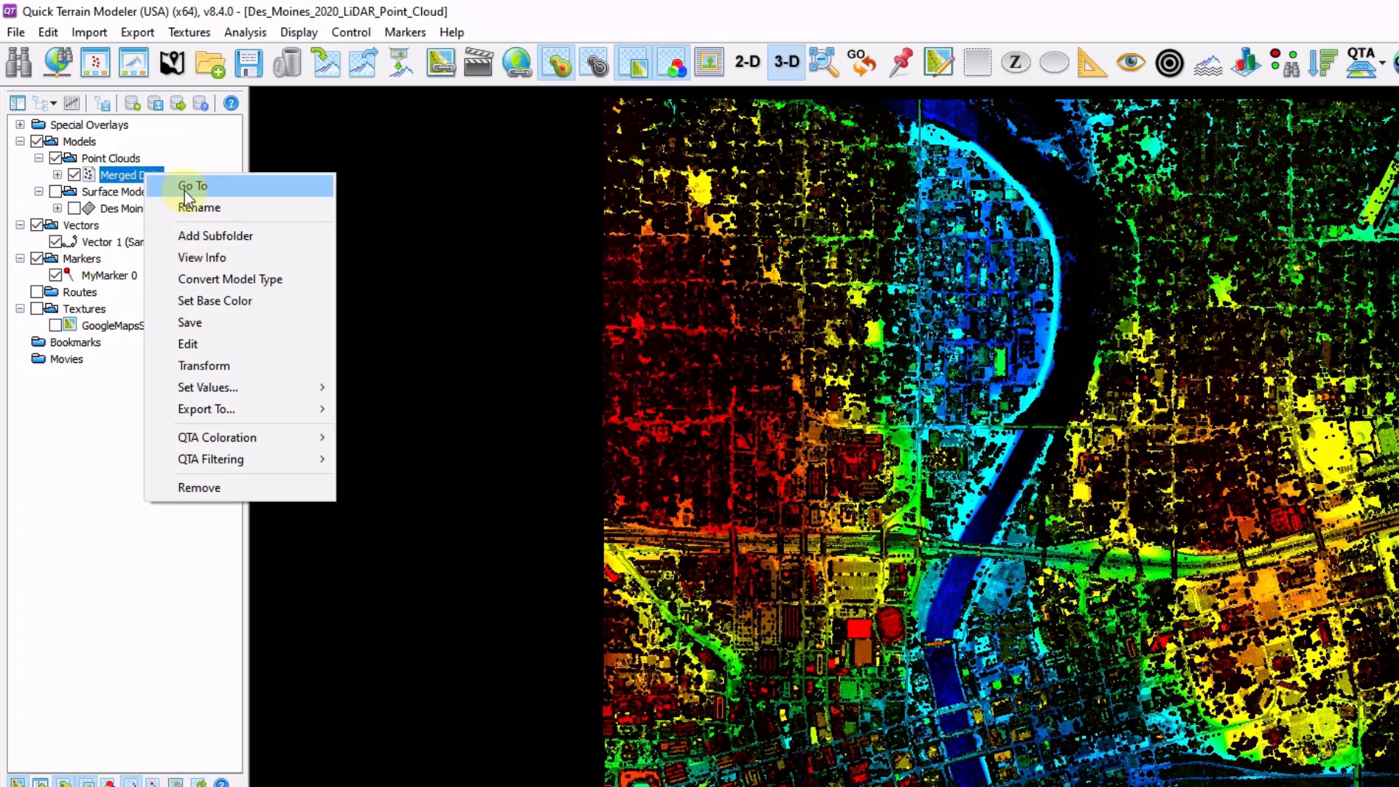
pyautogui.moveTo(262, 408)
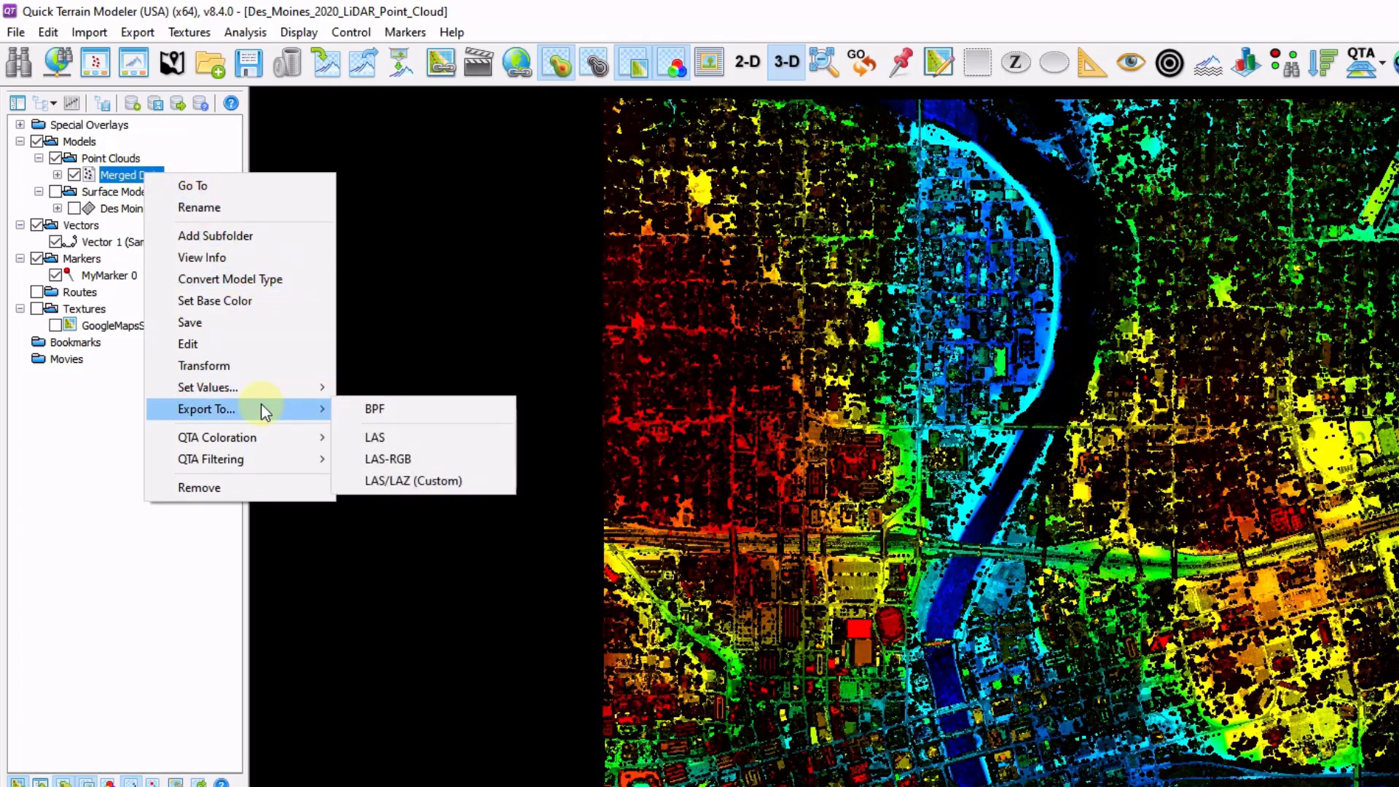
pyautogui.click(440, 331)
pyautogui.click(48, 32)
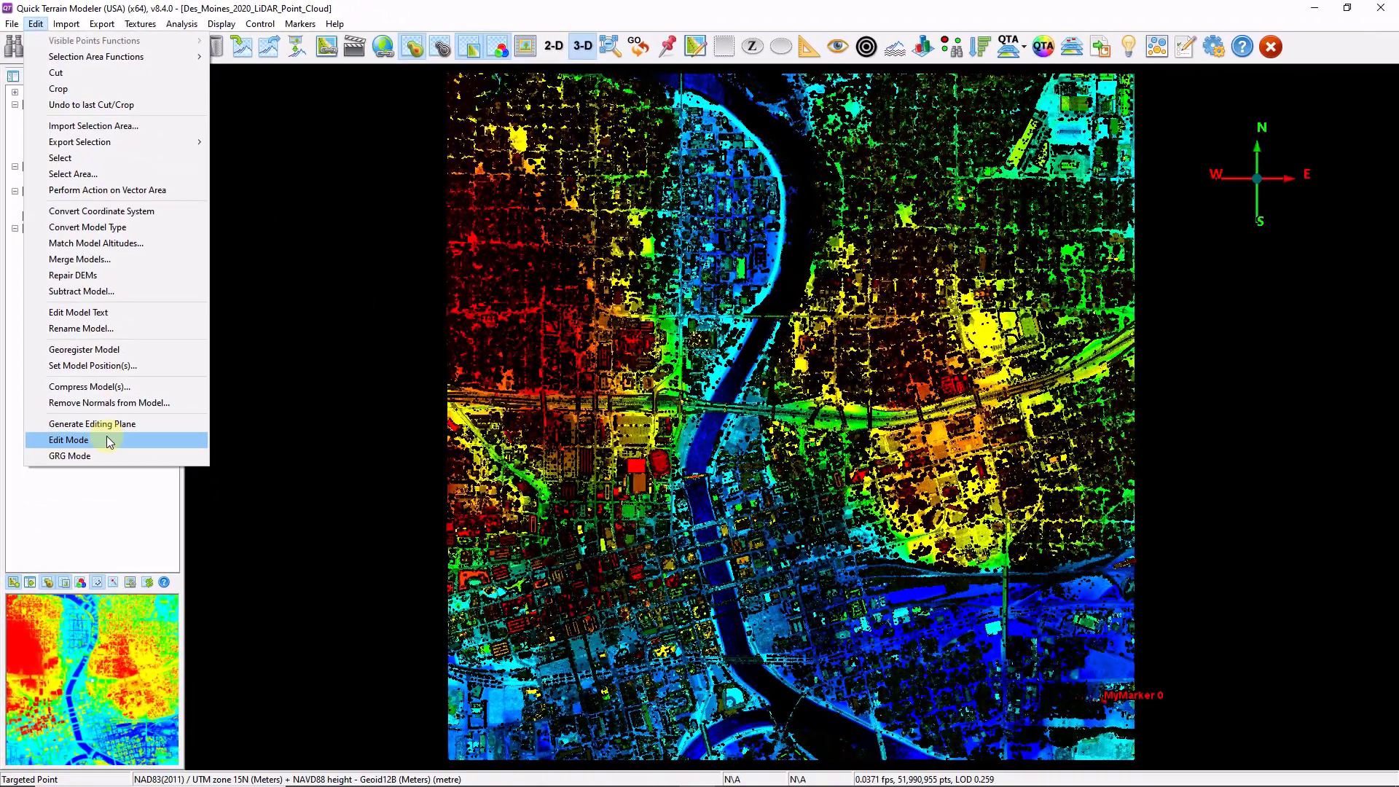
pyautogui.click(144, 588)
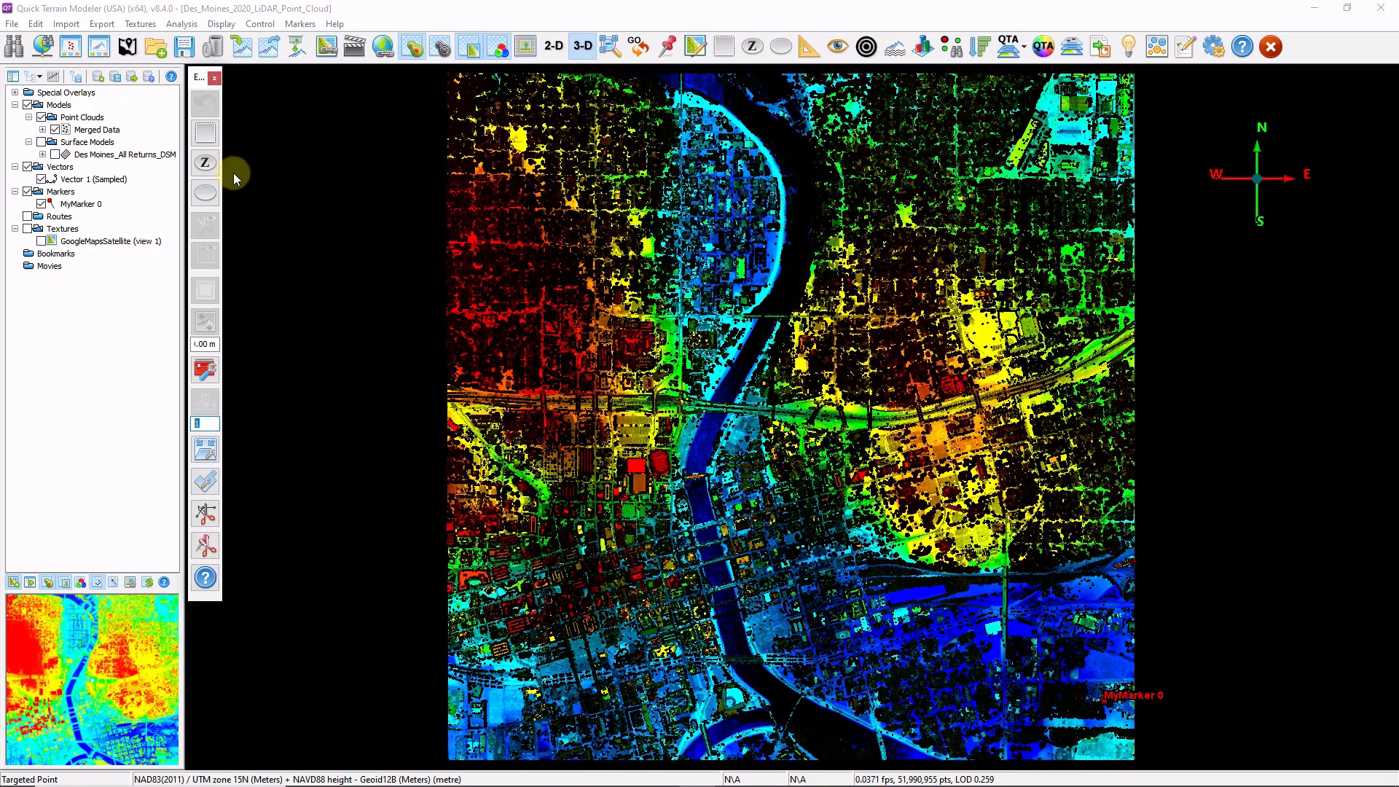
pyautogui.scroll(5, 667, 555)
pyautogui.scroll(5, 668, 555)
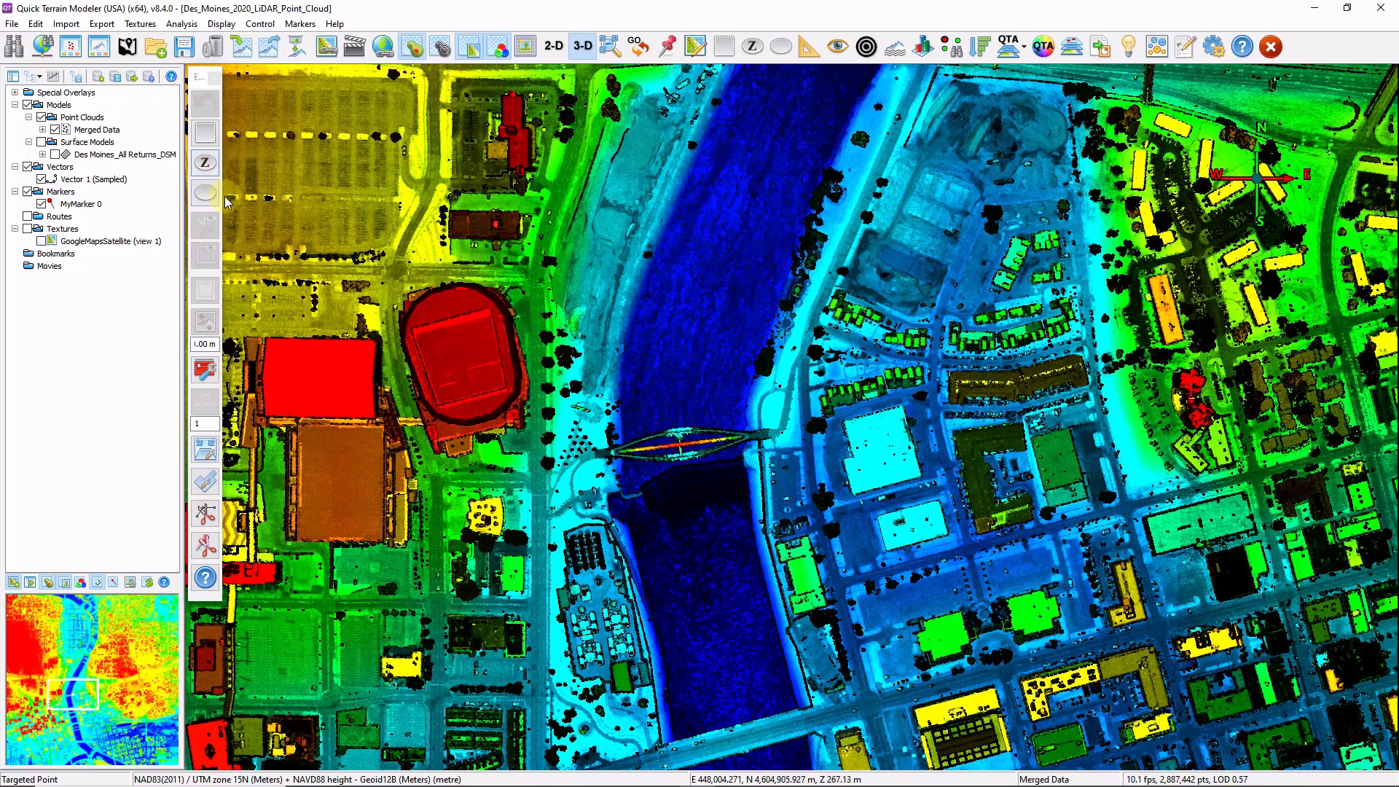
# Try a Z polygon selection with six corners around the bridge and orbit to inspect it
pyautogui.click(207, 165)
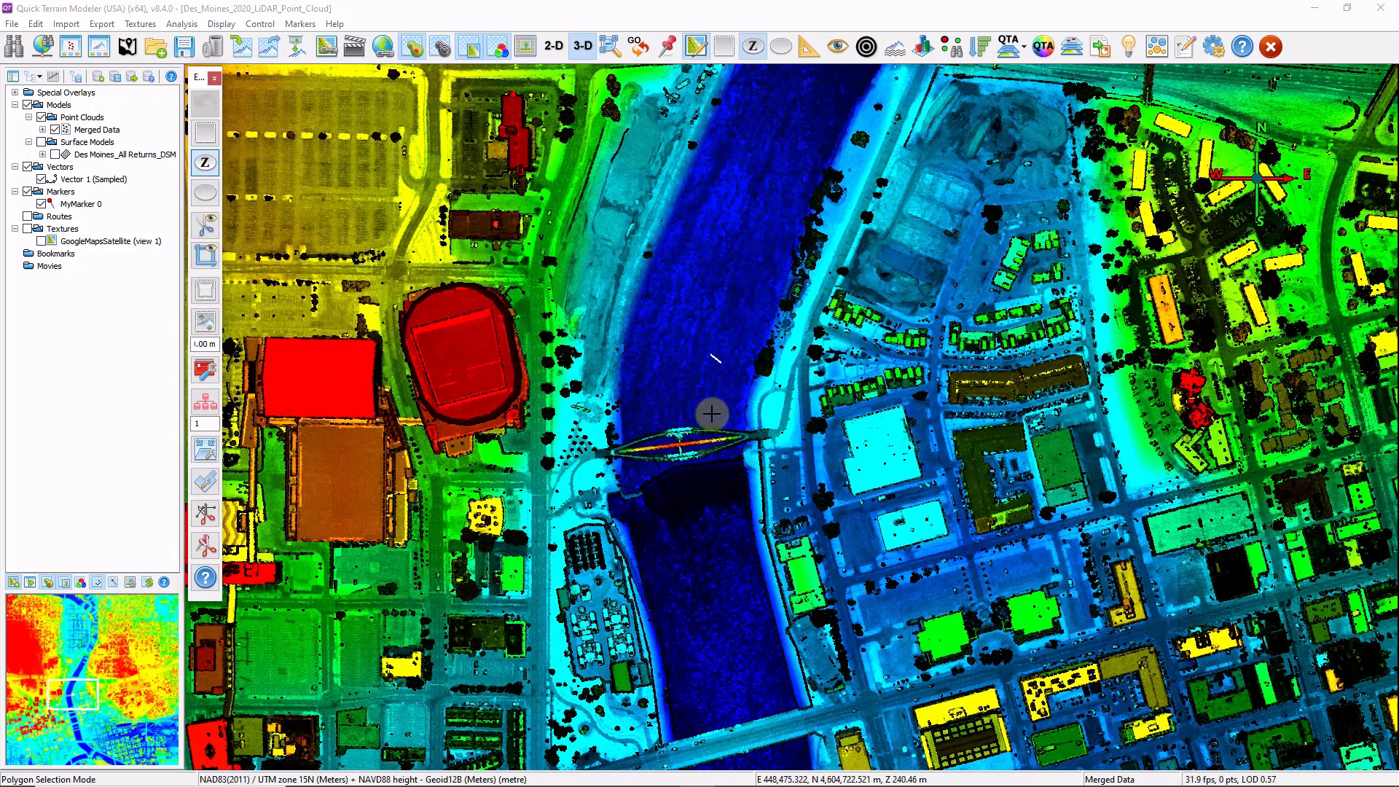
pyautogui.click(838, 437)
pyautogui.click(841, 328)
pyautogui.click(757, 262)
pyautogui.click(565, 269)
pyautogui.click(447, 357)
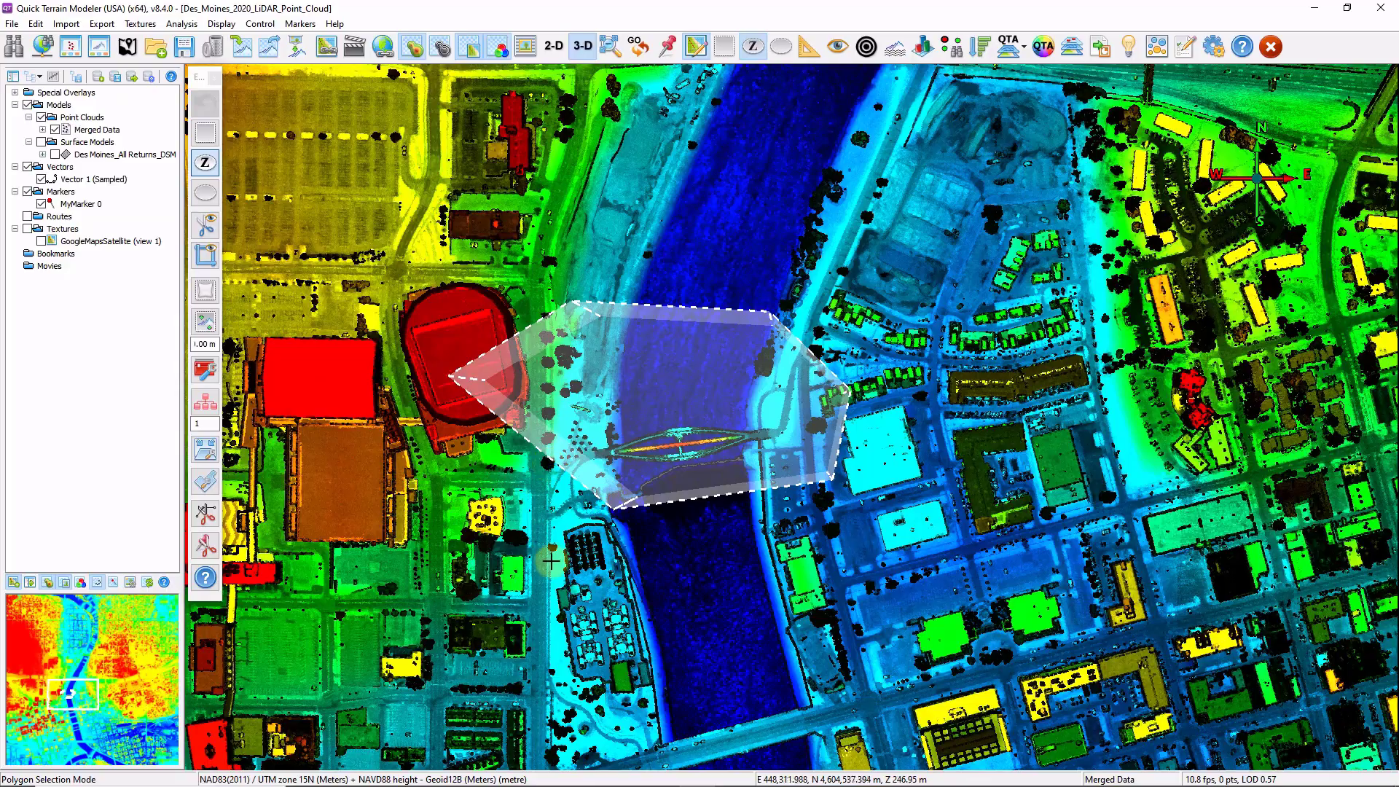
pyautogui.click(582, 491)
pyautogui.moveTo(583, 506); pyautogui.dragTo(791, 439)
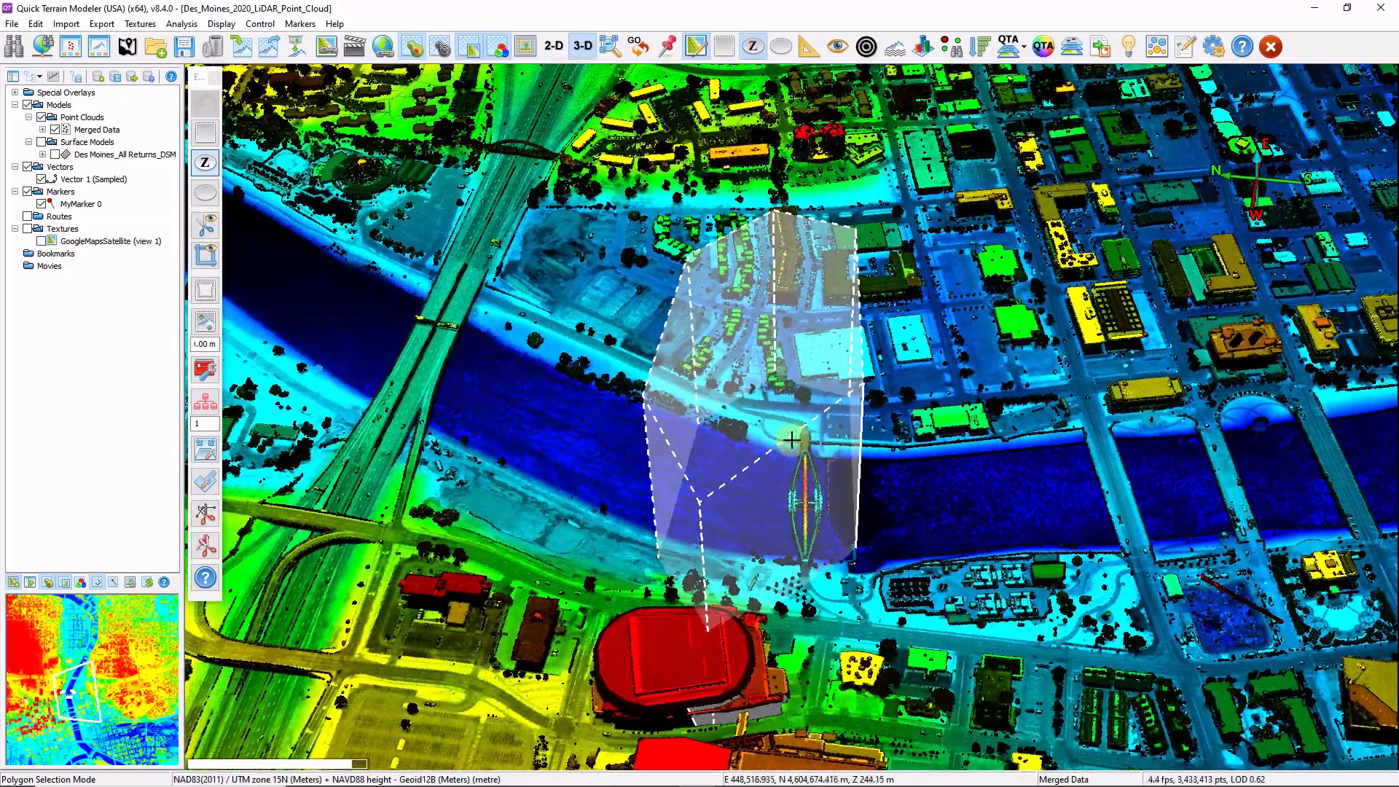
# Draw a 2D polygon over the riverfront, switch to unshaded colours, and tilt to a side view
pyautogui.click(214, 197)
pyautogui.click(655, 523)
pyautogui.click(858, 568)
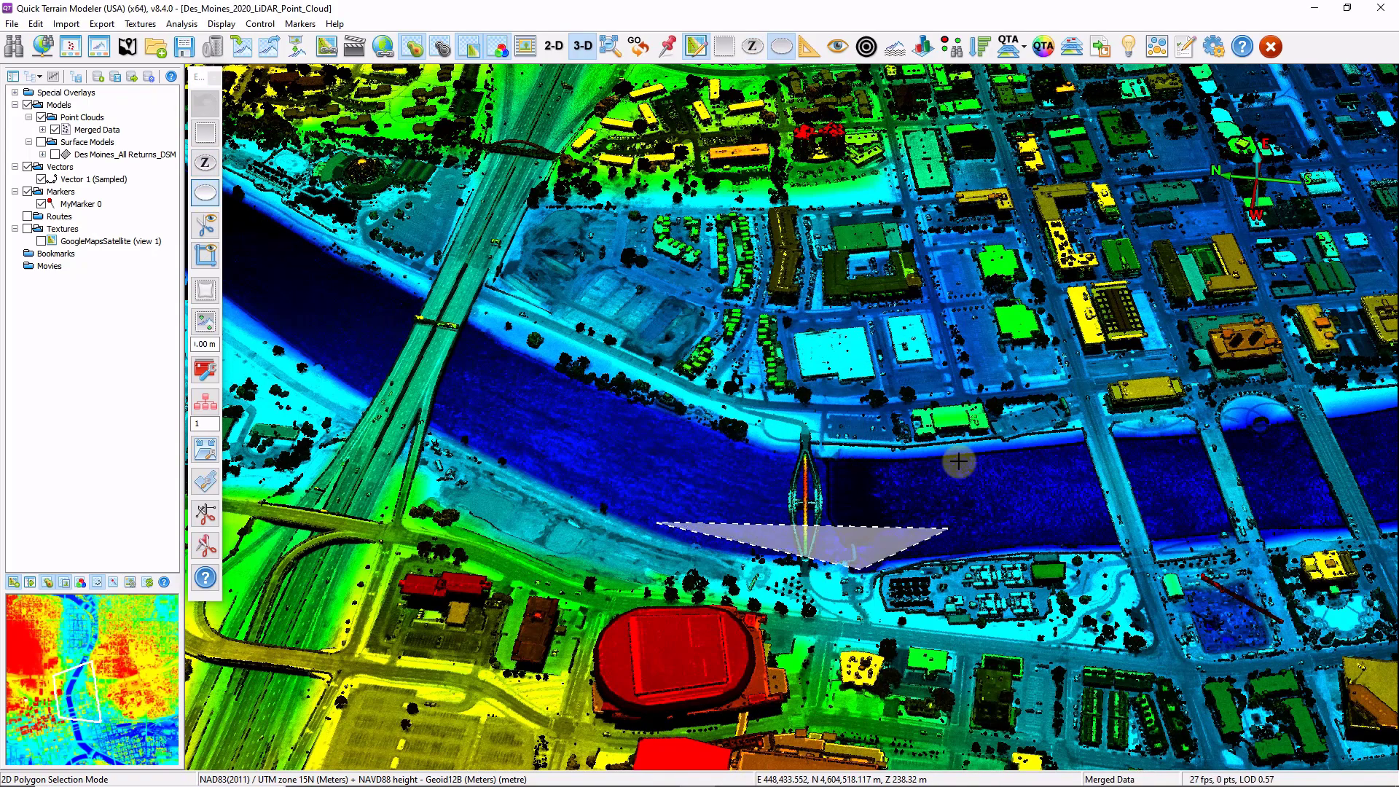
pyautogui.click(956, 480)
pyautogui.click(860, 309)
pyautogui.moveTo(578, 509); pyautogui.dragTo(756, 493)
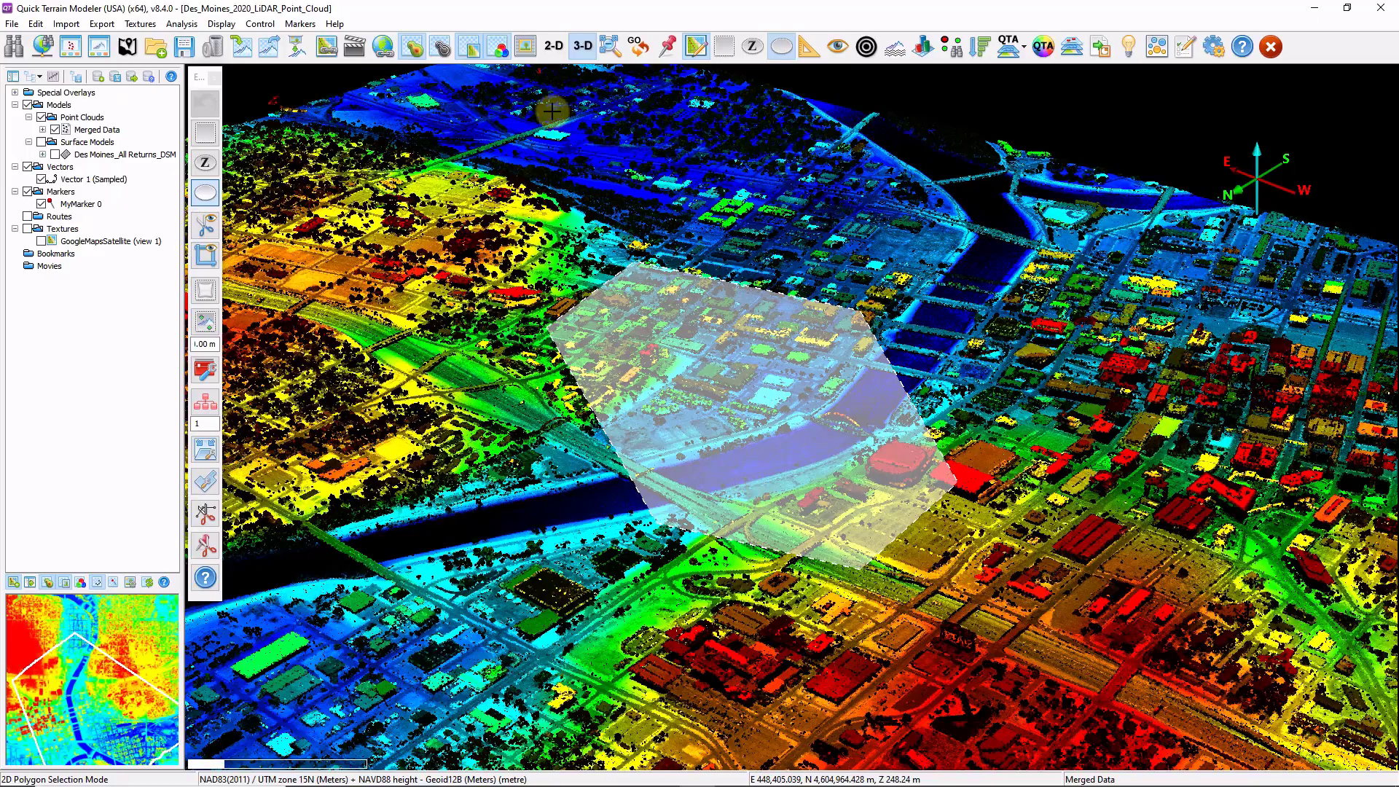
pyautogui.click(499, 47)
pyautogui.moveTo(836, 477); pyautogui.dragTo(819, 514)
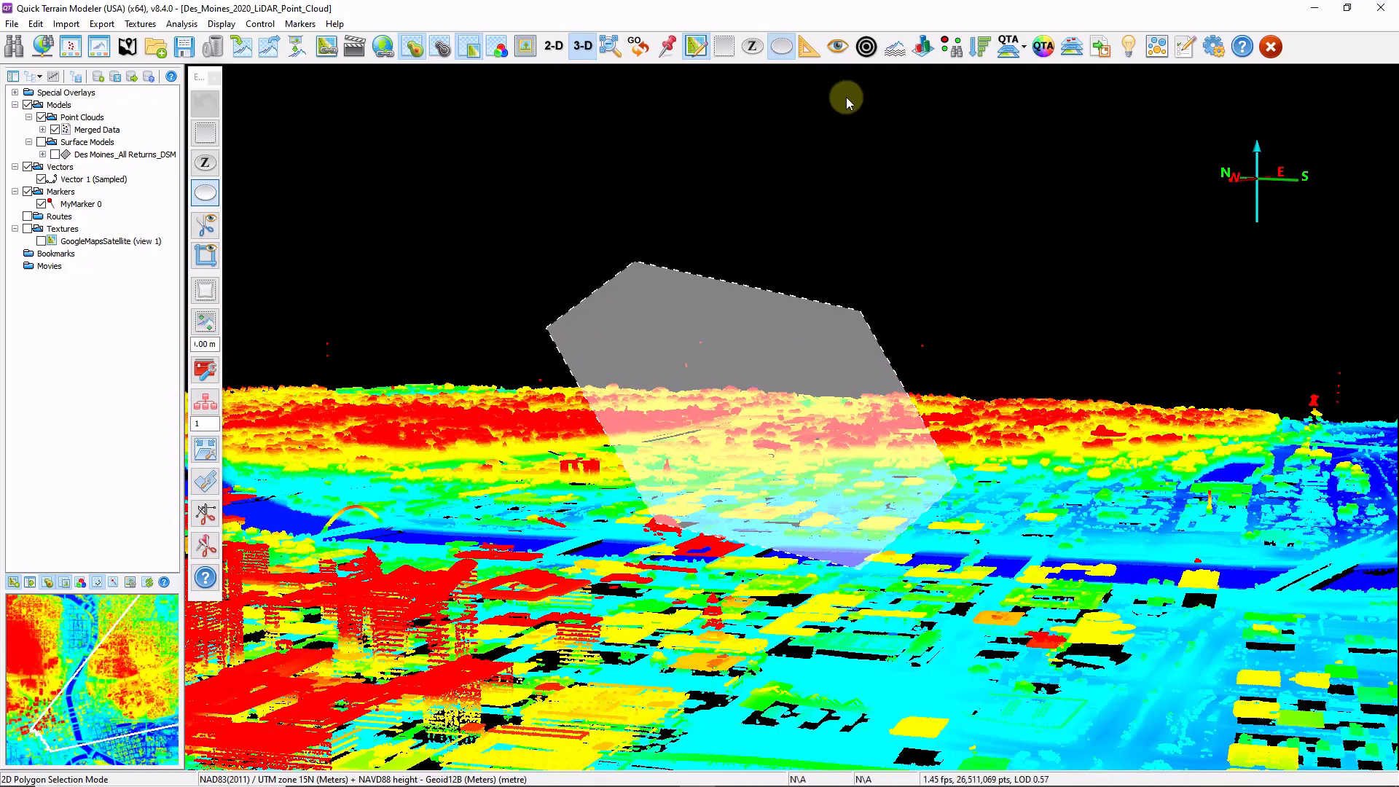
# Outline the floating points above the skyline with a 2D polygon and cut them, confirming Yes
pyautogui.click(785, 47)
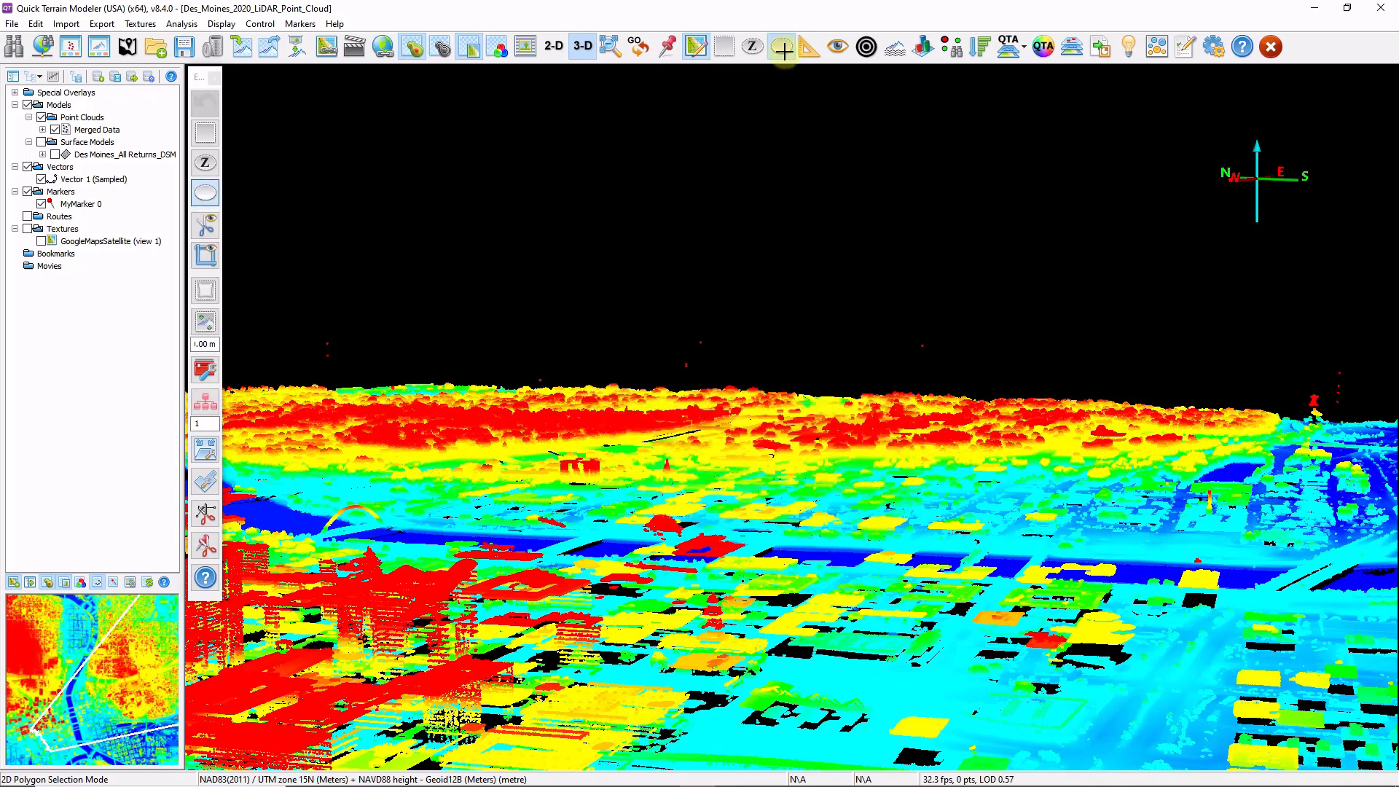
pyautogui.click(954, 273)
pyautogui.click(992, 361)
pyautogui.click(871, 384)
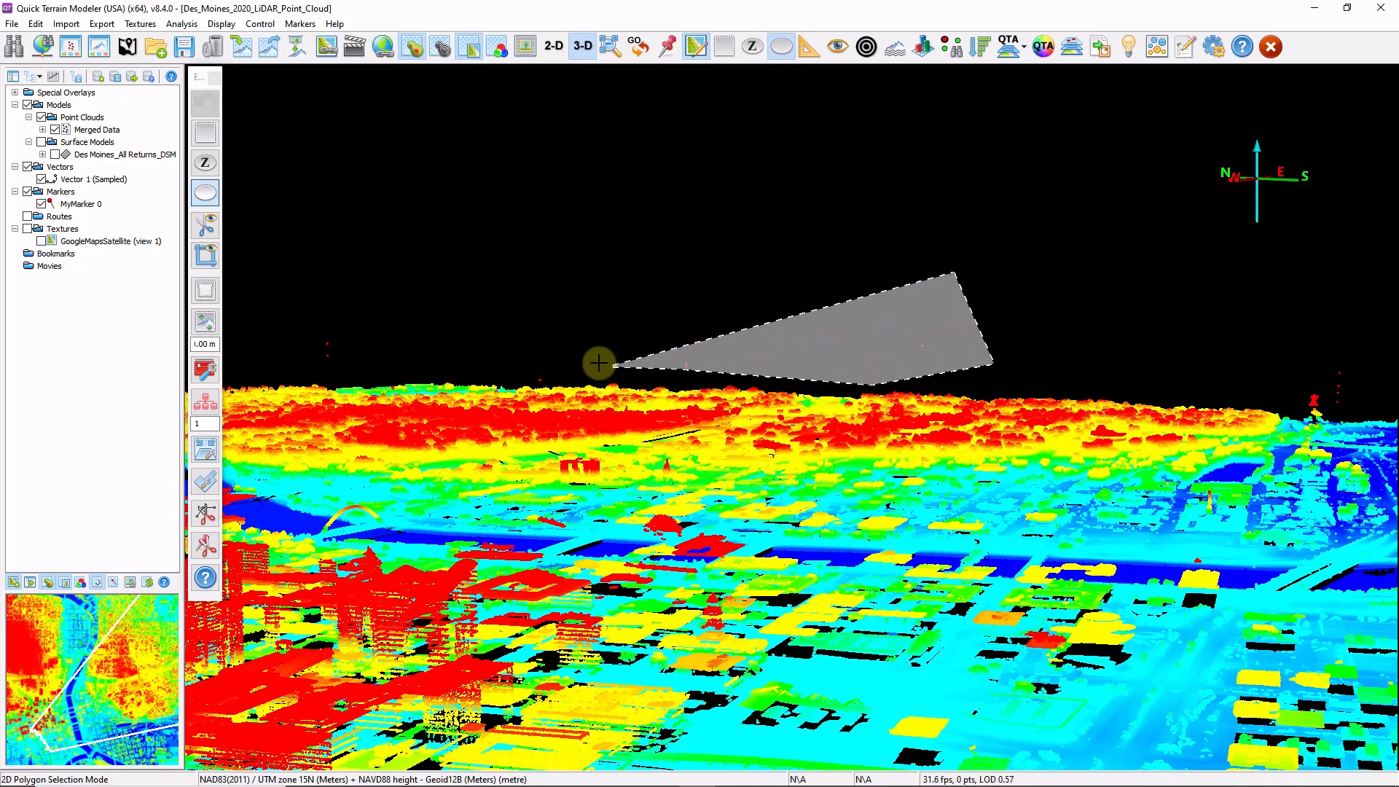
pyautogui.click(299, 360)
pyautogui.doubleClick(282, 336)
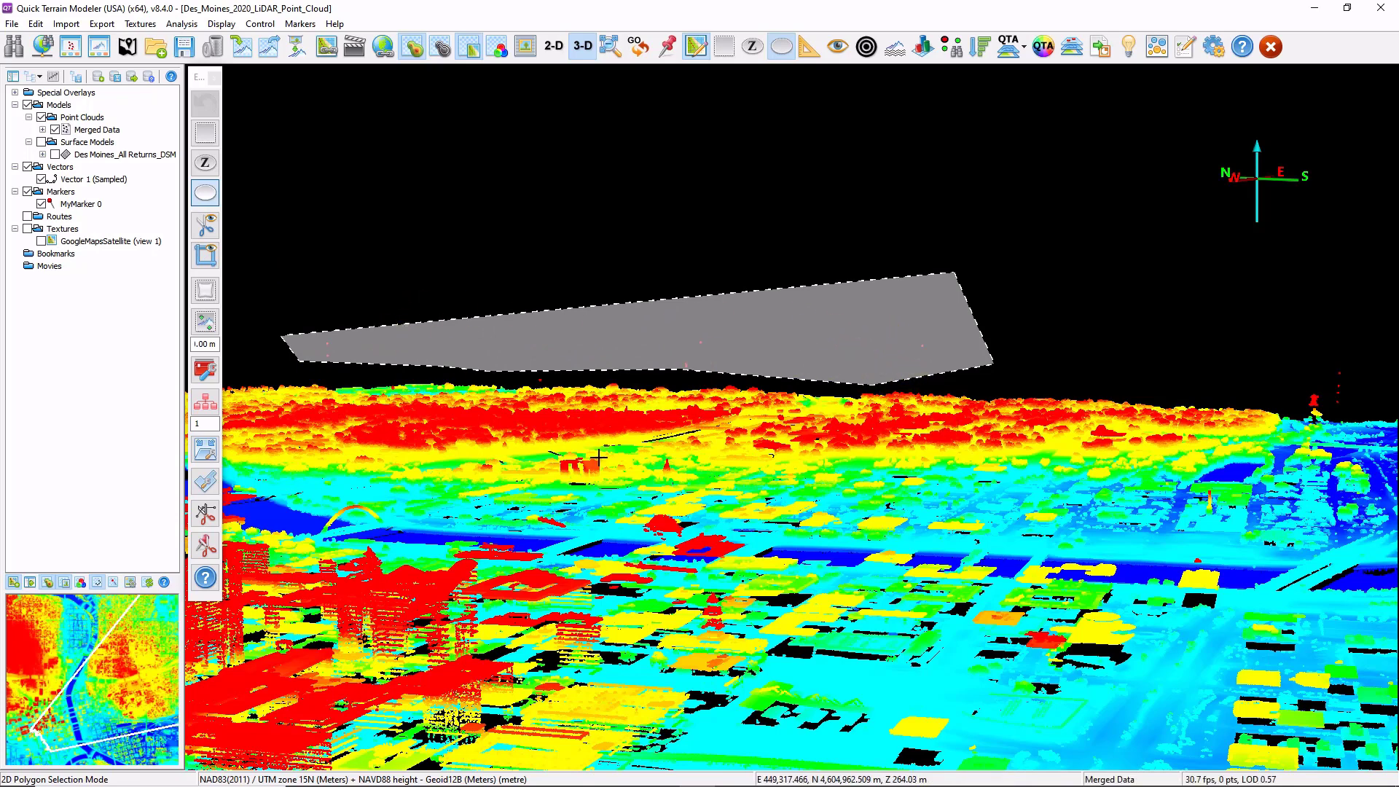
pyautogui.click(207, 227)
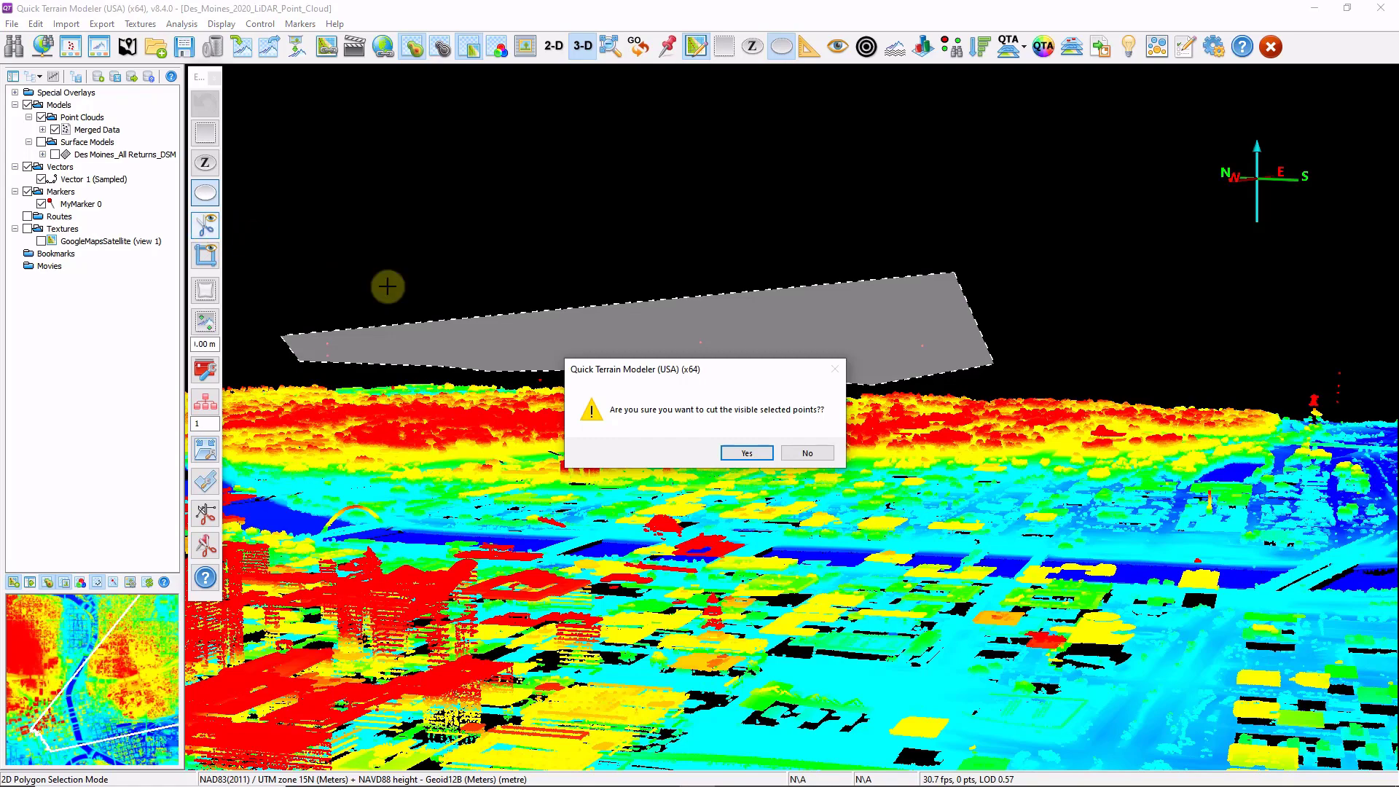
pyautogui.click(746, 453)
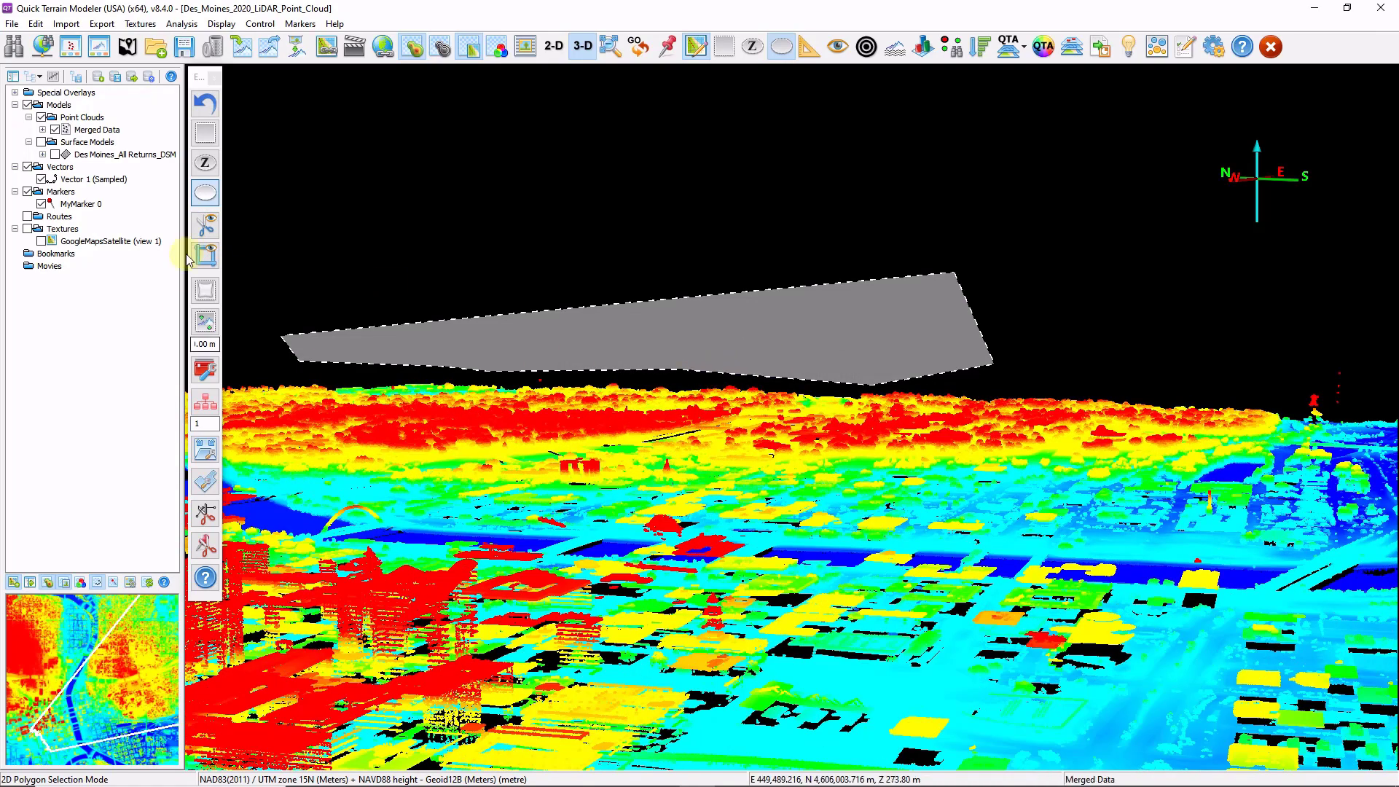
pyautogui.click(204, 109)
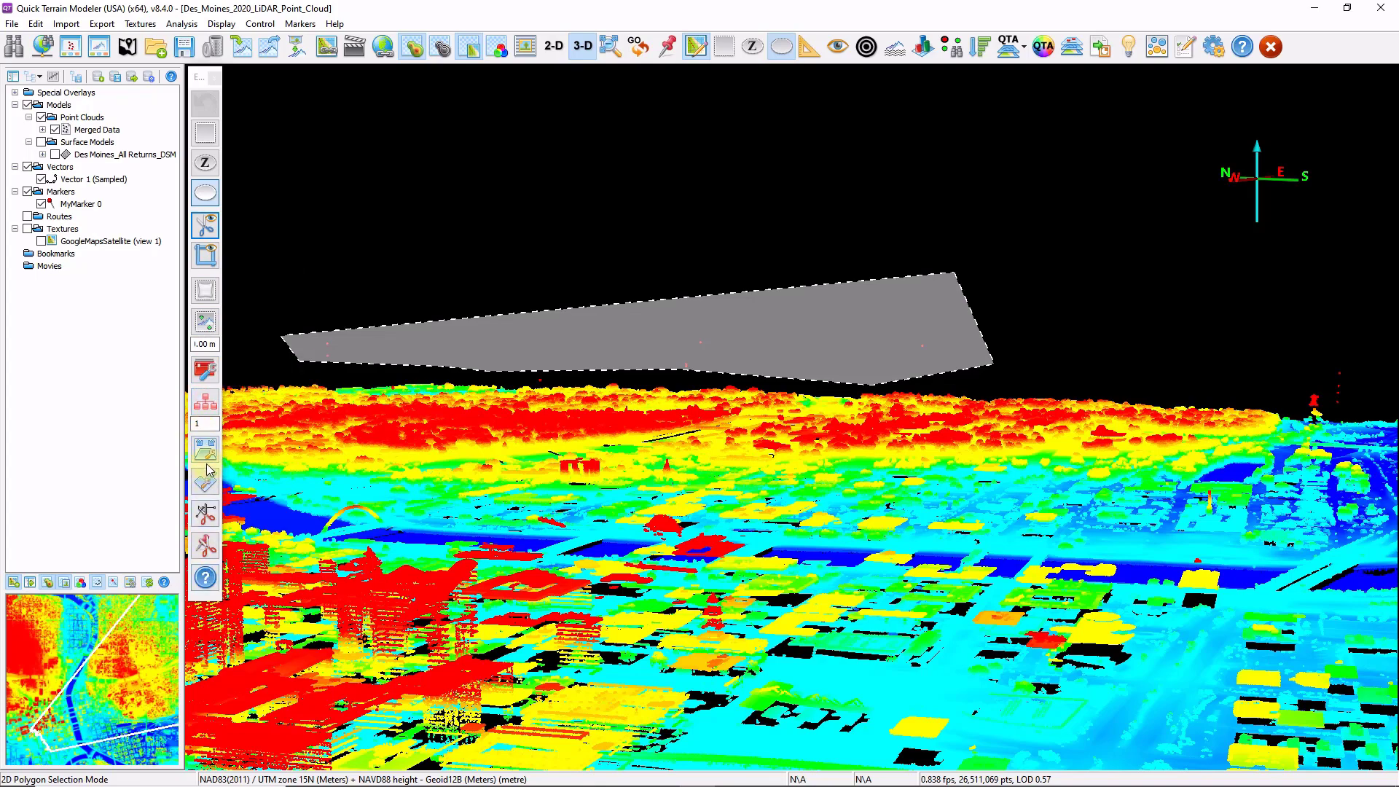
# Leave polygon selection and orbit to a close top-down view of the arched river bridge
pyautogui.click(780, 47)
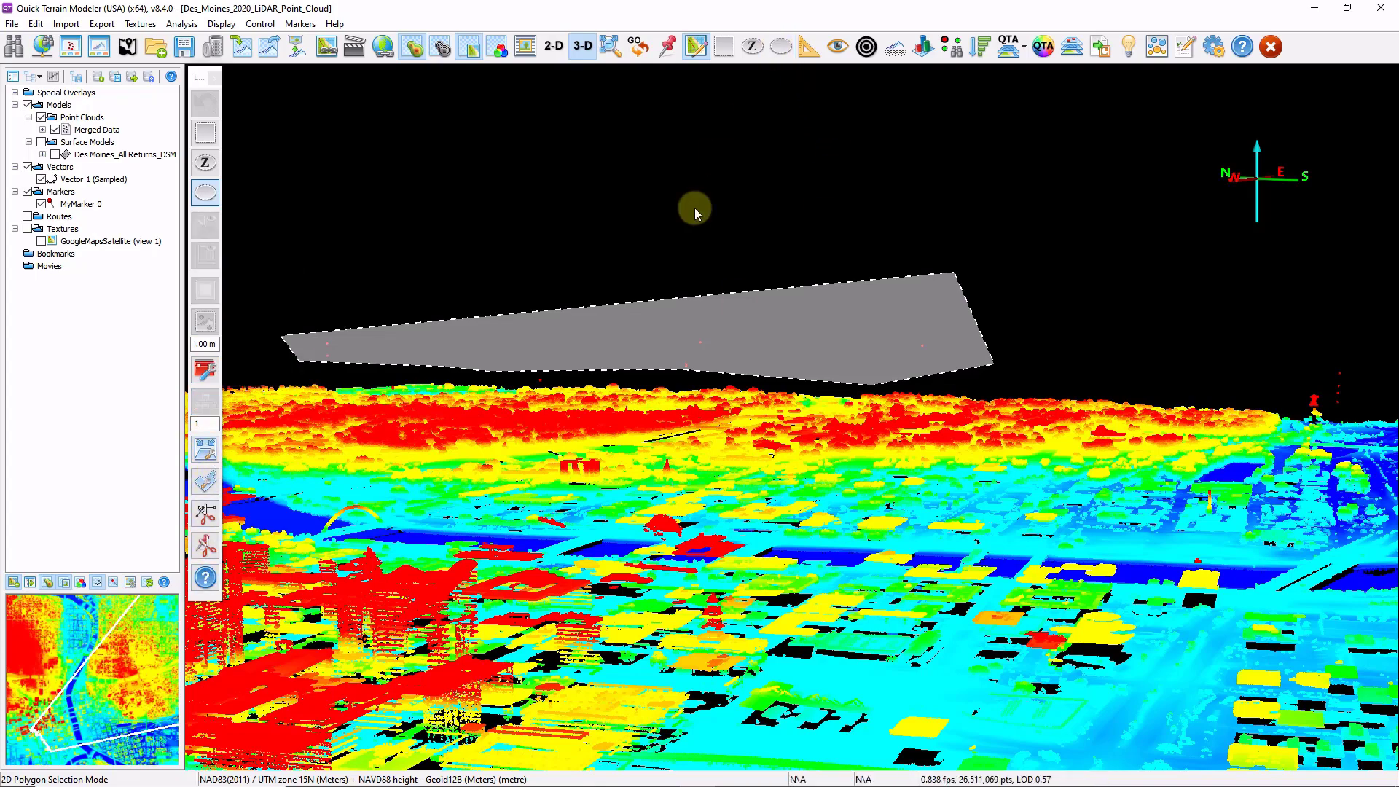
pyautogui.moveTo(591, 408); pyautogui.dragTo(911, 365)
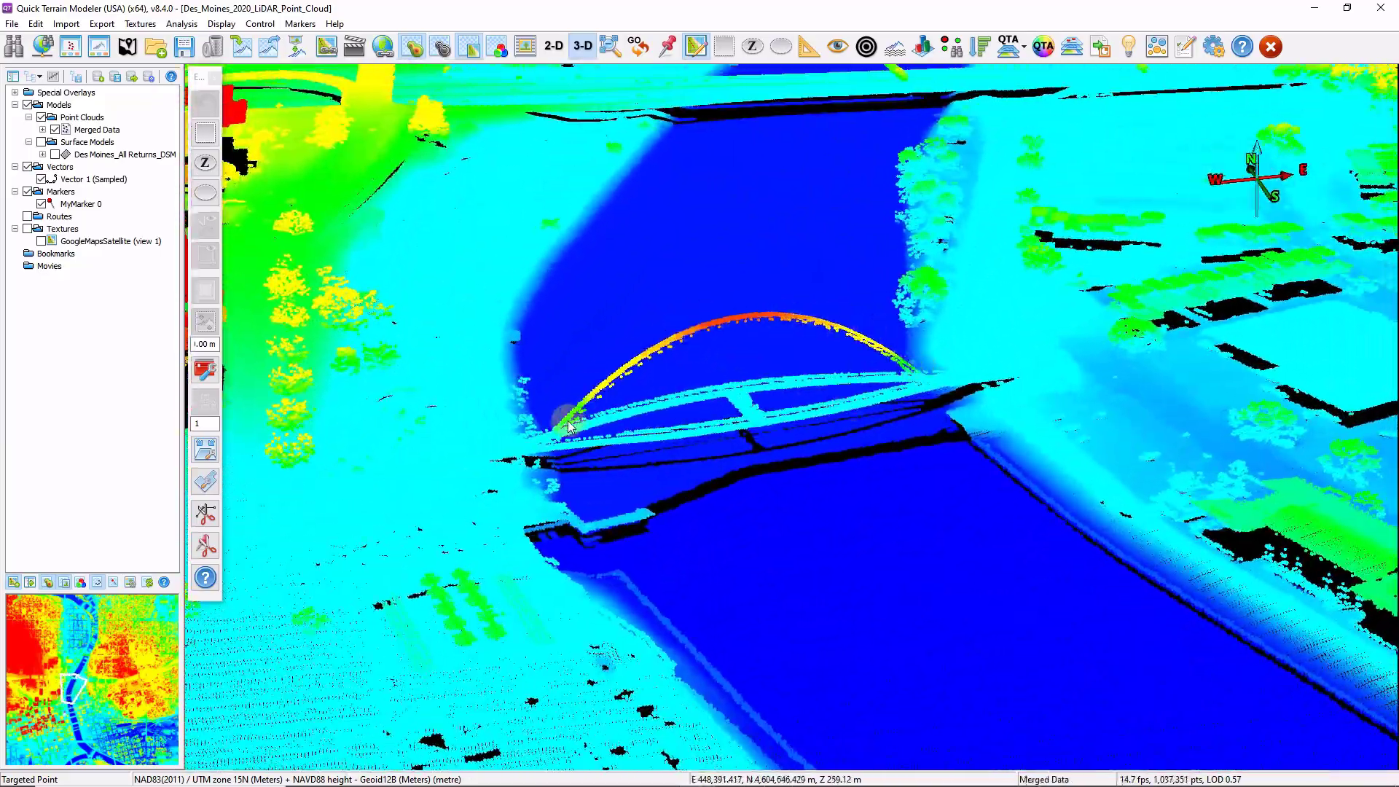
pyautogui.moveTo(885, 462)
pyautogui.mouseDown()
pyautogui.moveTo(865, 509)
pyautogui.moveTo(877, 440)
pyautogui.moveTo(843, 472)
pyautogui.moveTo(889, 437)
pyautogui.mouseUp()
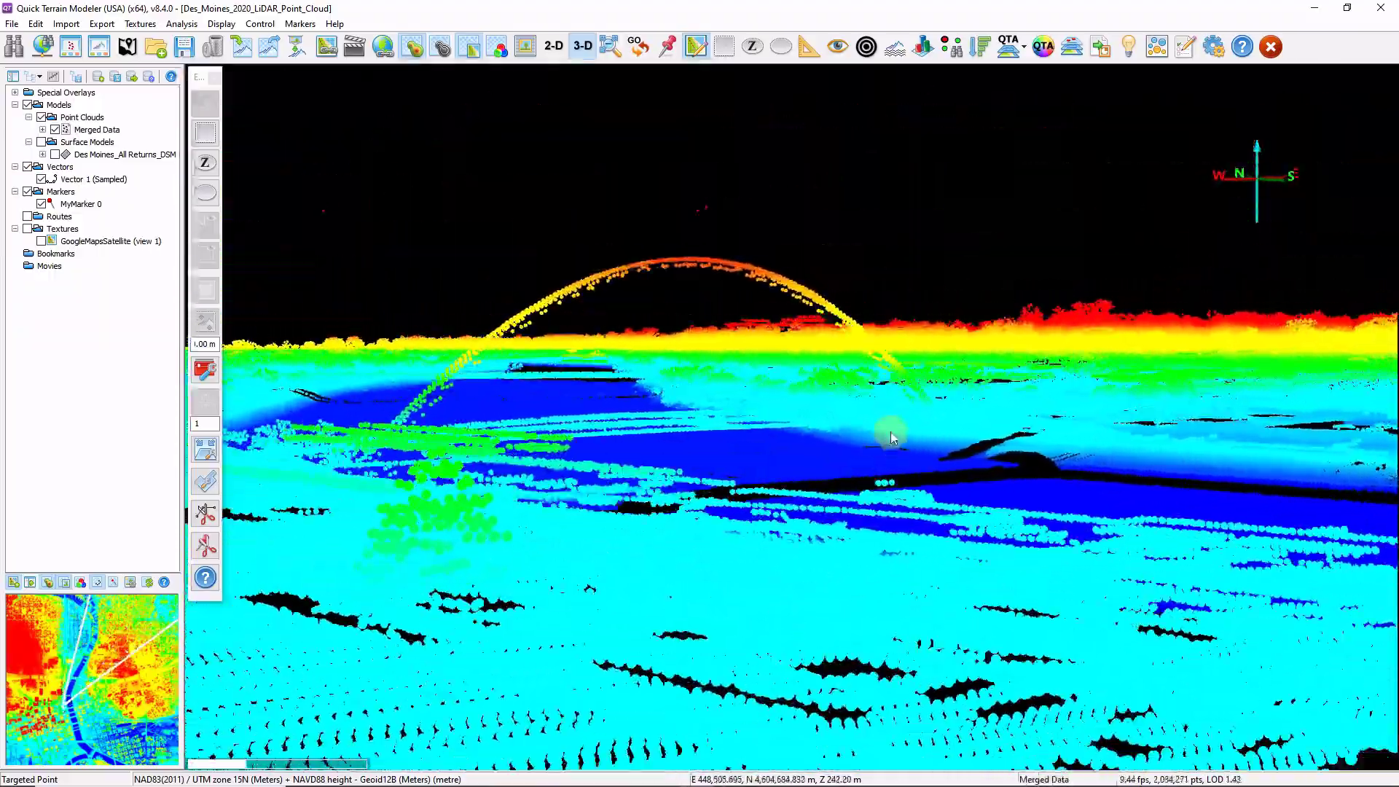
pyautogui.moveTo(842, 310); pyautogui.dragTo(806, 532)
pyautogui.scroll(-5, 806, 532)
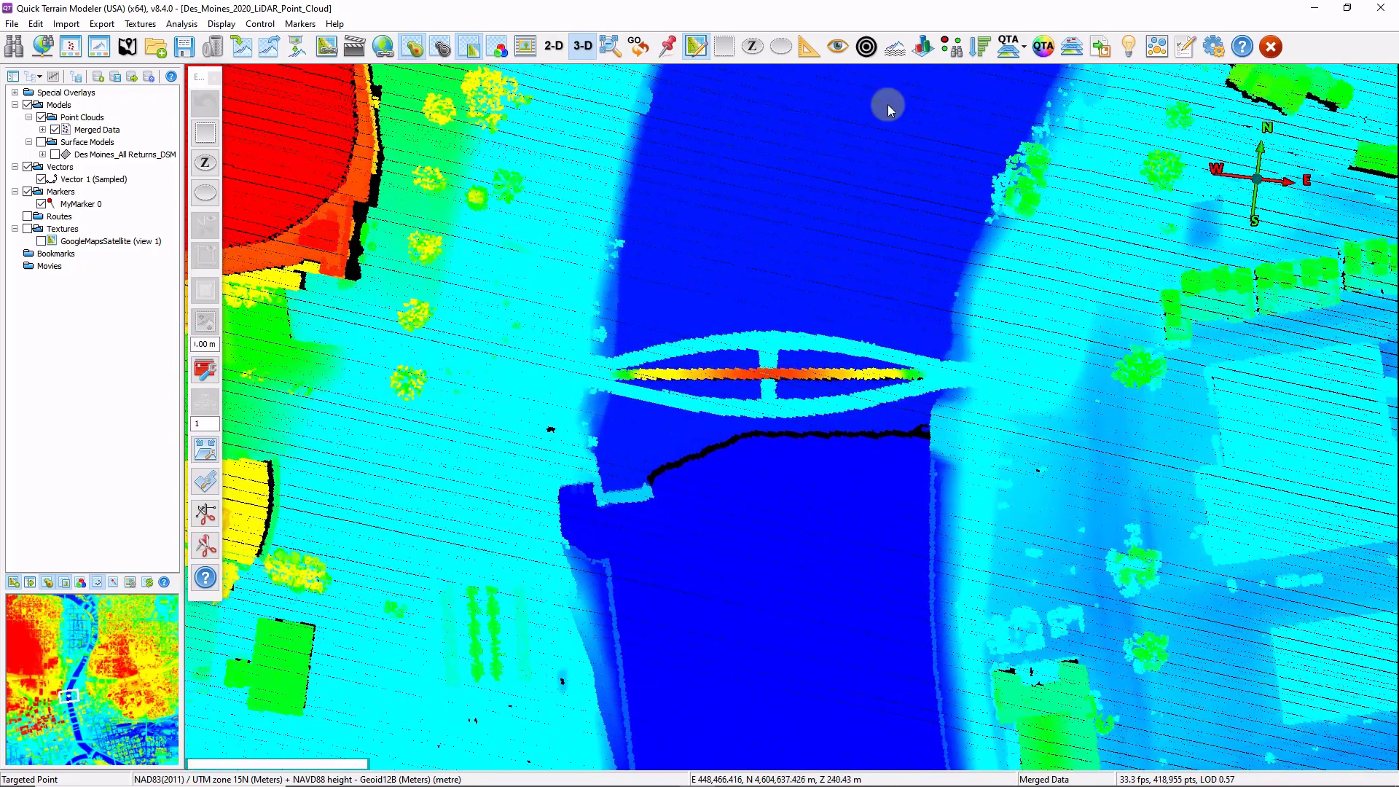
# Draw a six-corner polygon selection enclosing the arched bridge
pyautogui.click(780, 46)
pyautogui.click(814, 315)
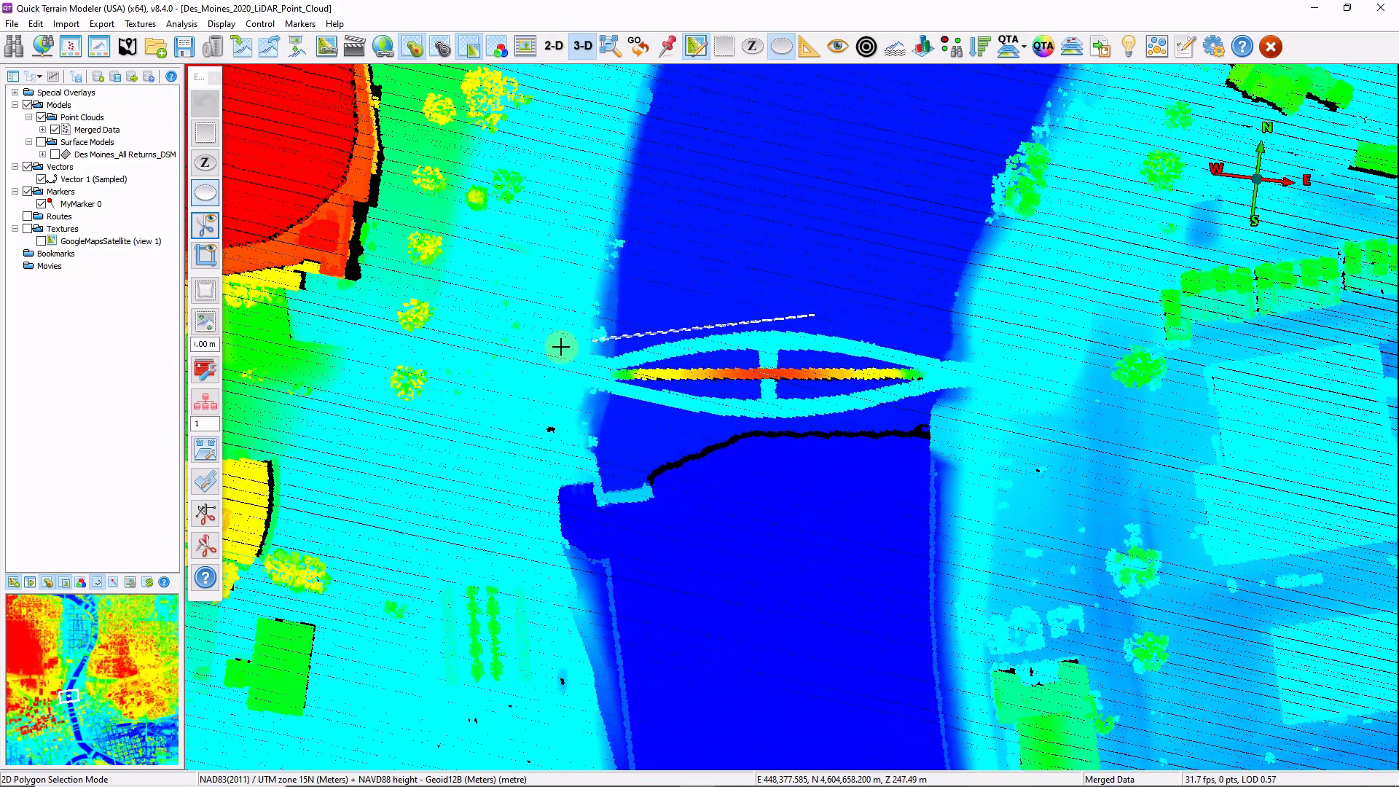
pyautogui.click(515, 388)
pyautogui.click(596, 431)
pyautogui.click(929, 431)
pyautogui.click(1016, 363)
pyautogui.click(946, 327)
pyautogui.rightClick(886, 321)
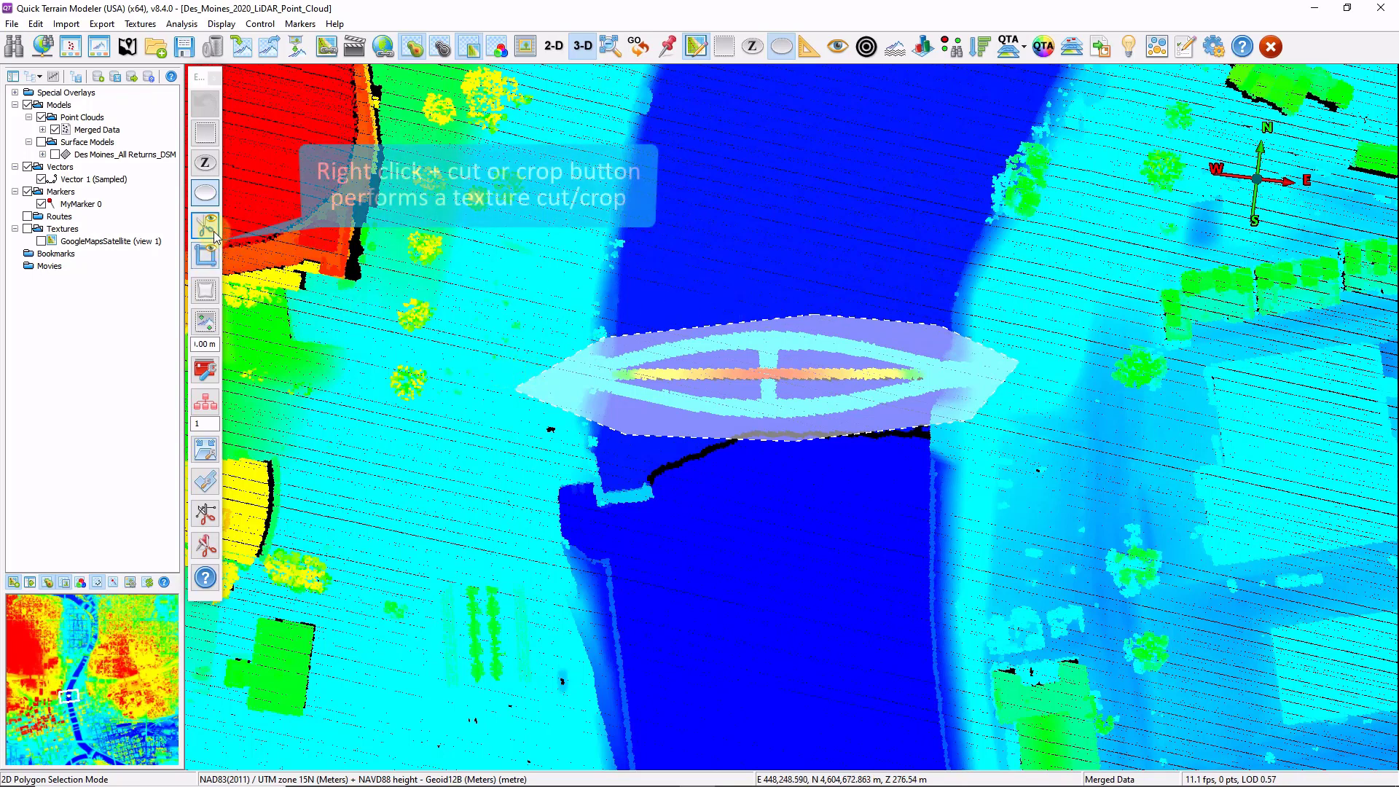
# Create a Crop Filter texture from the polygon and leave it on so only bridge points show
pyautogui.rightClick(211, 257)
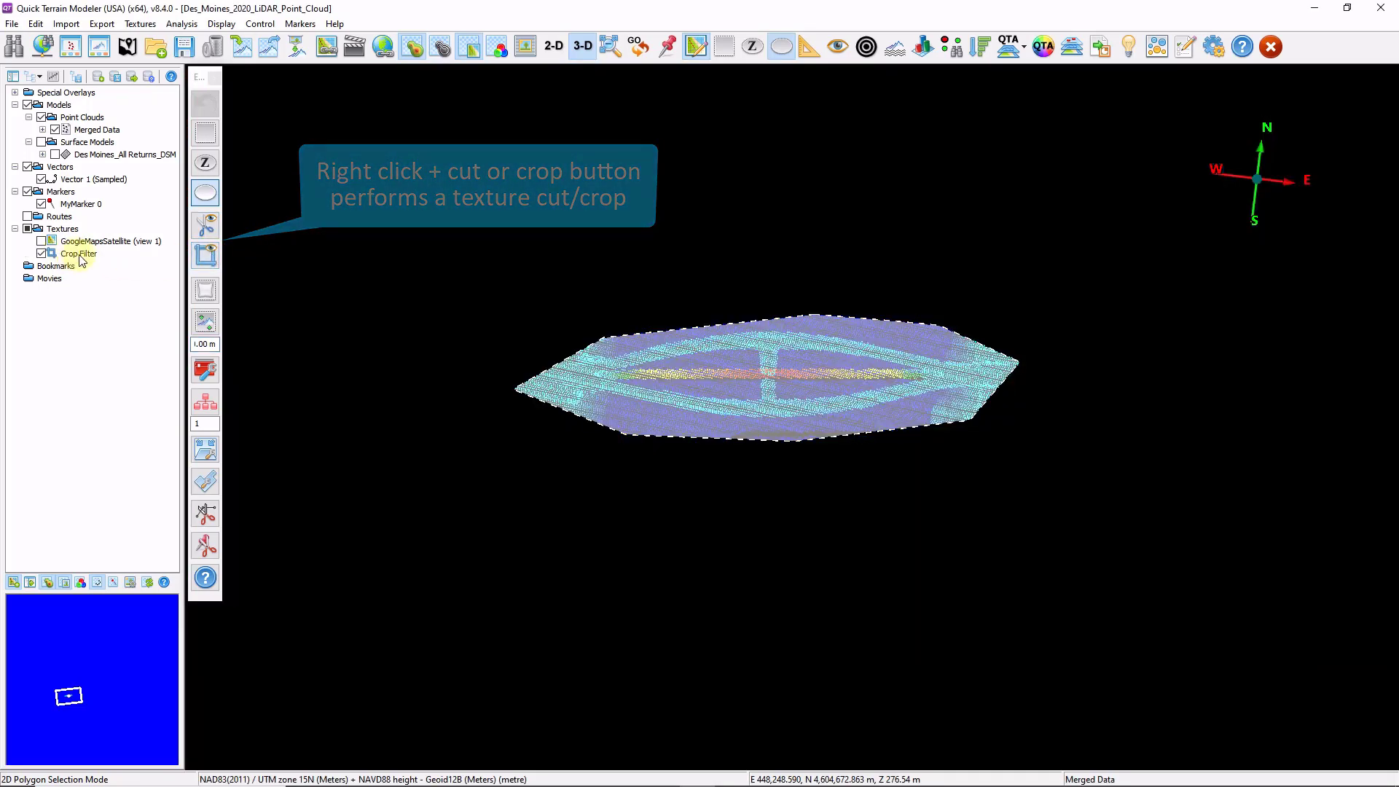
pyautogui.click(41, 253)
pyautogui.click(41, 254)
pyautogui.click(42, 254)
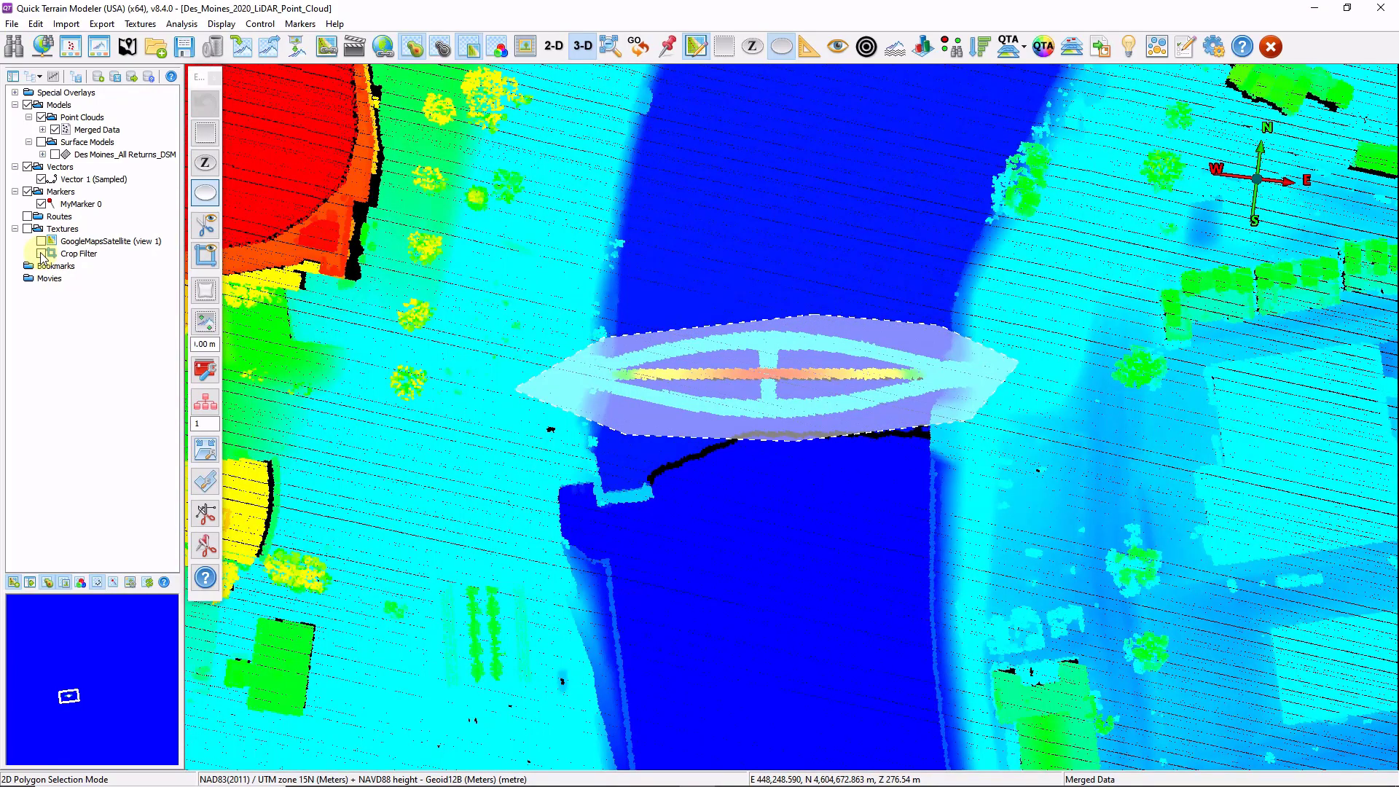
pyautogui.click(42, 254)
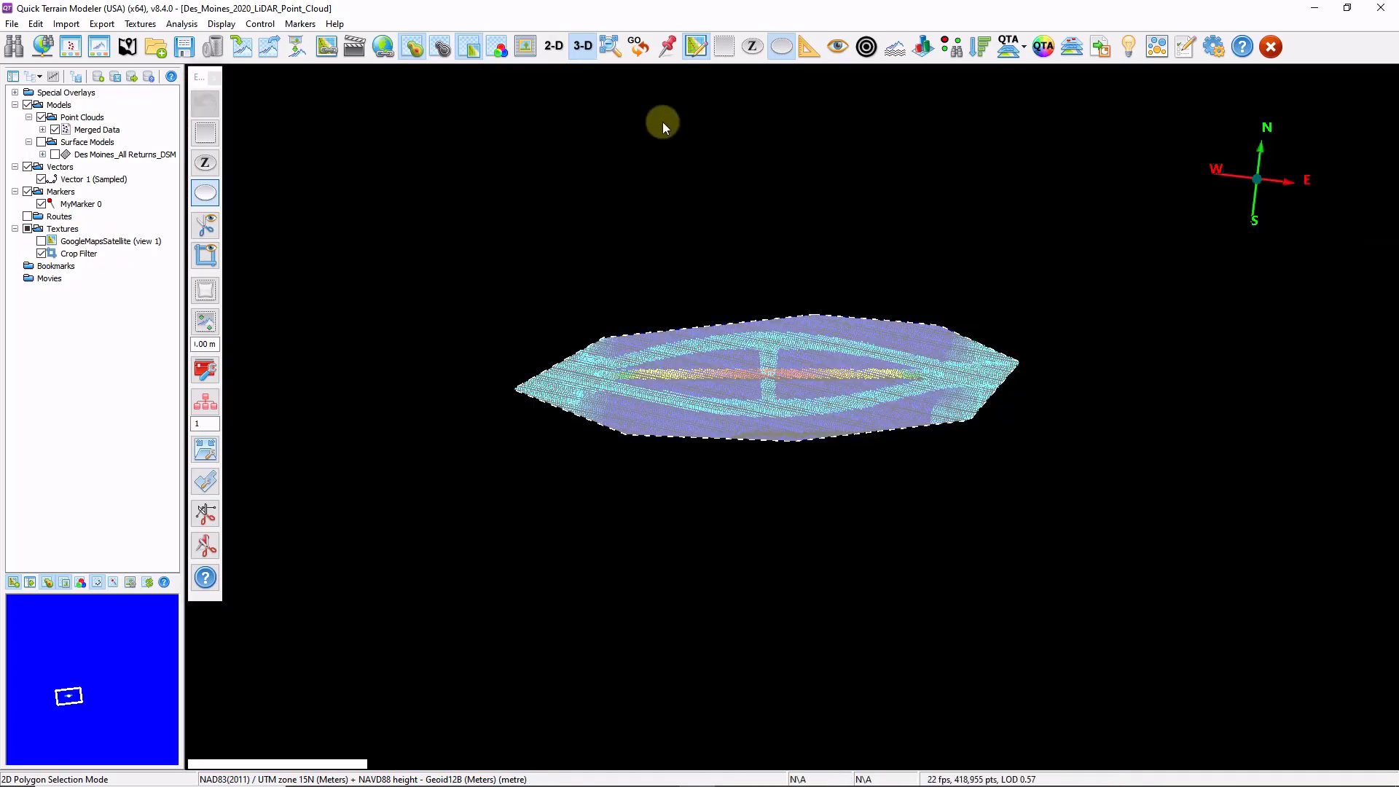
# Outline the bridge arch in a side view and set its points to classification 16
pyautogui.press('Escape')
pyautogui.moveTo(746, 448); pyautogui.dragTo(709, 122)
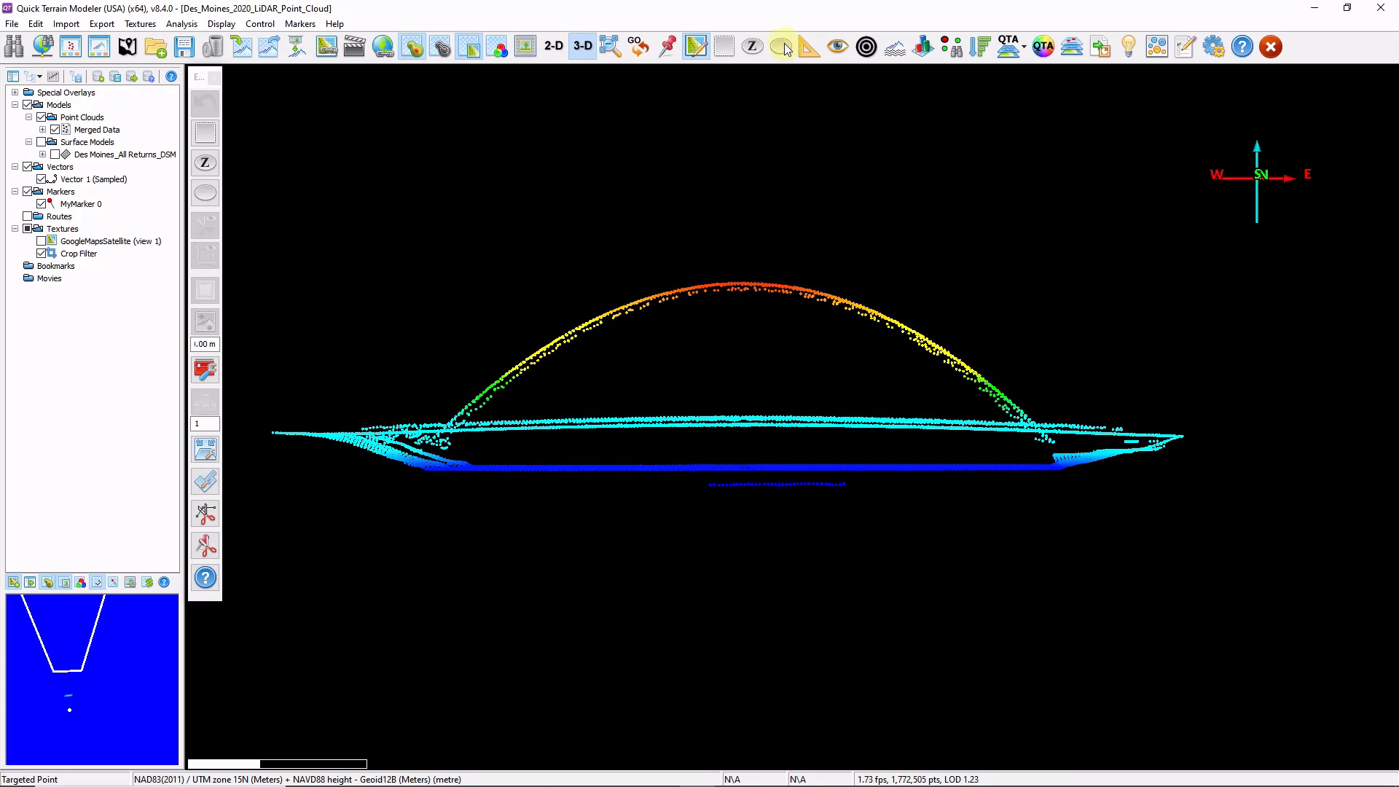
pyautogui.press('p')
pyautogui.click(1050, 412)
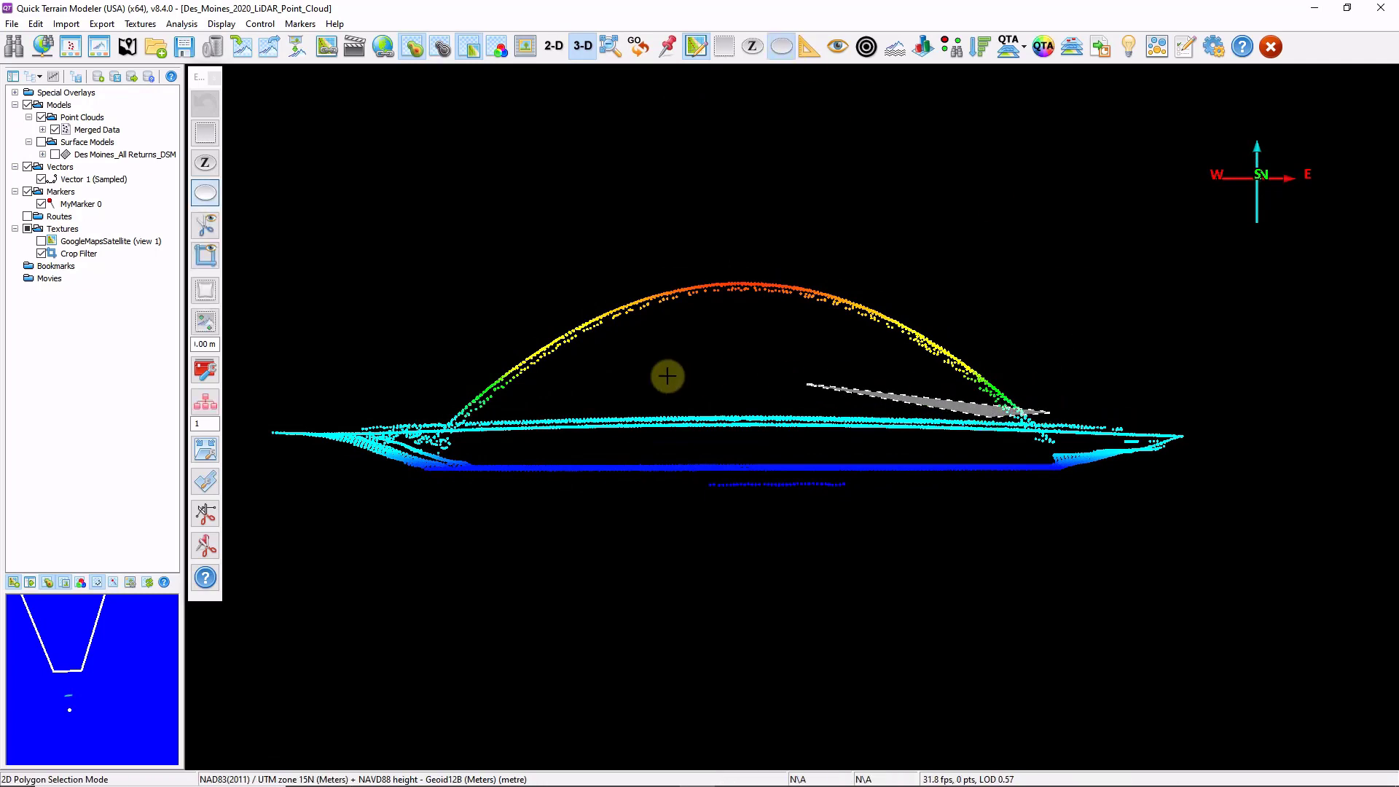
pyautogui.click(442, 418)
pyautogui.click(542, 309)
pyautogui.click(690, 250)
pyautogui.click(839, 250)
pyautogui.doubleClick(926, 275)
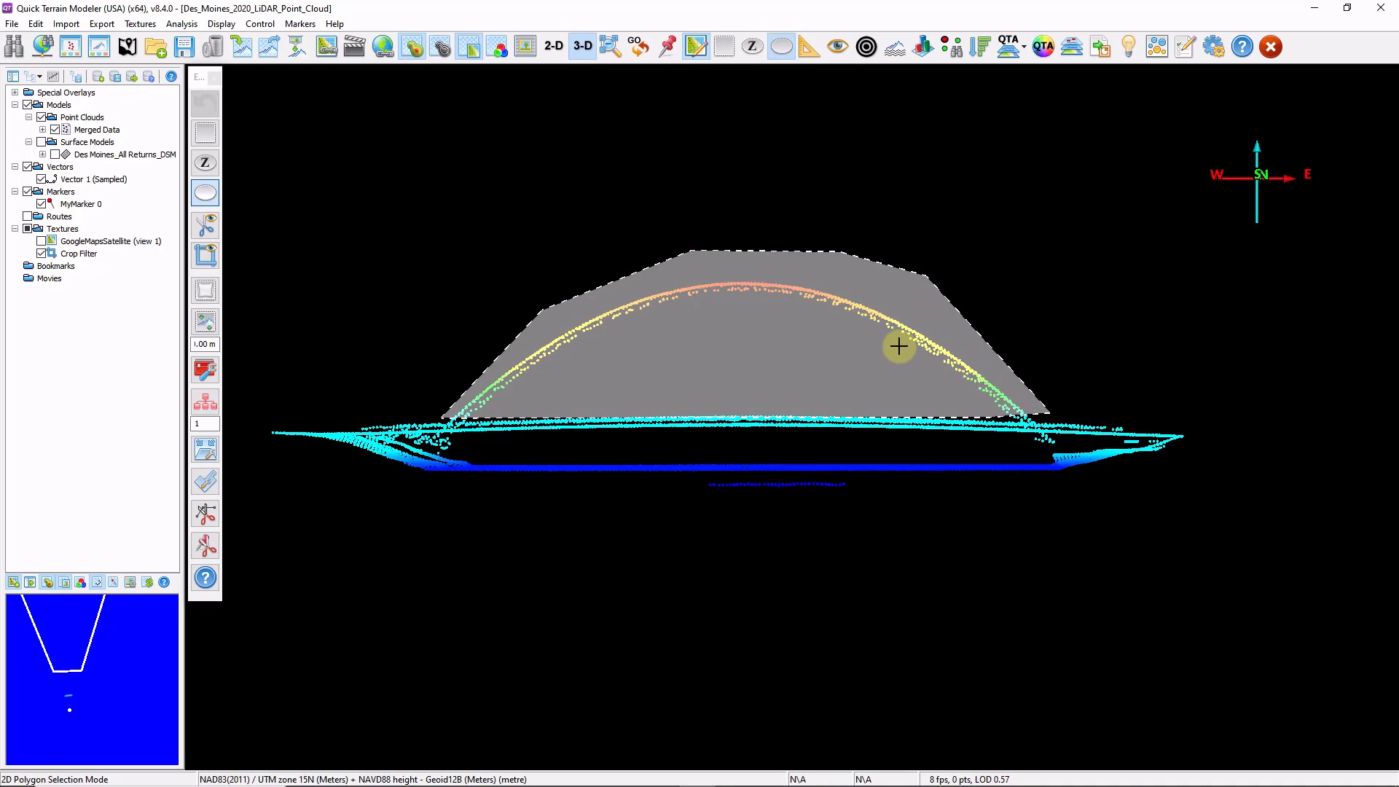
pyautogui.click(205, 423)
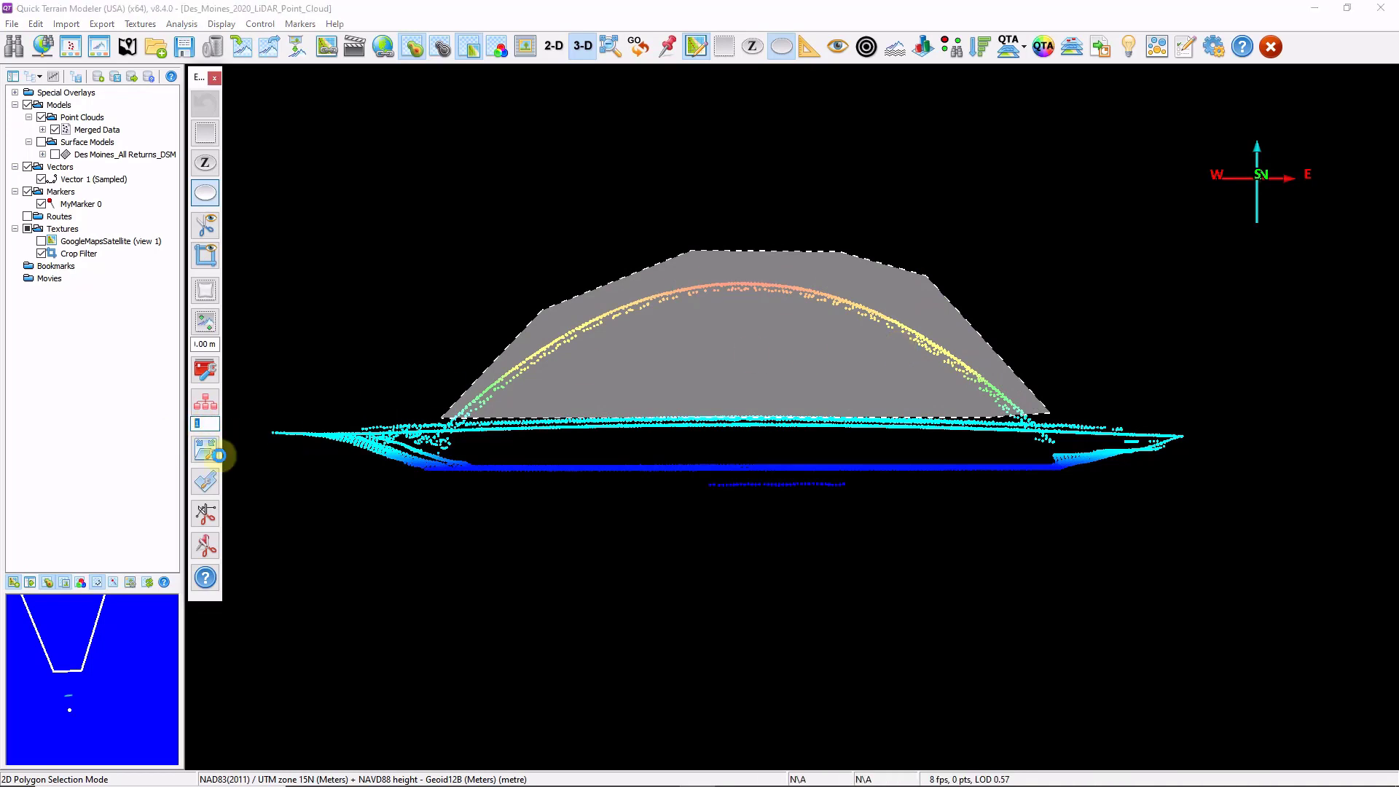
pyautogui.write('16')
pyautogui.click(201, 403)
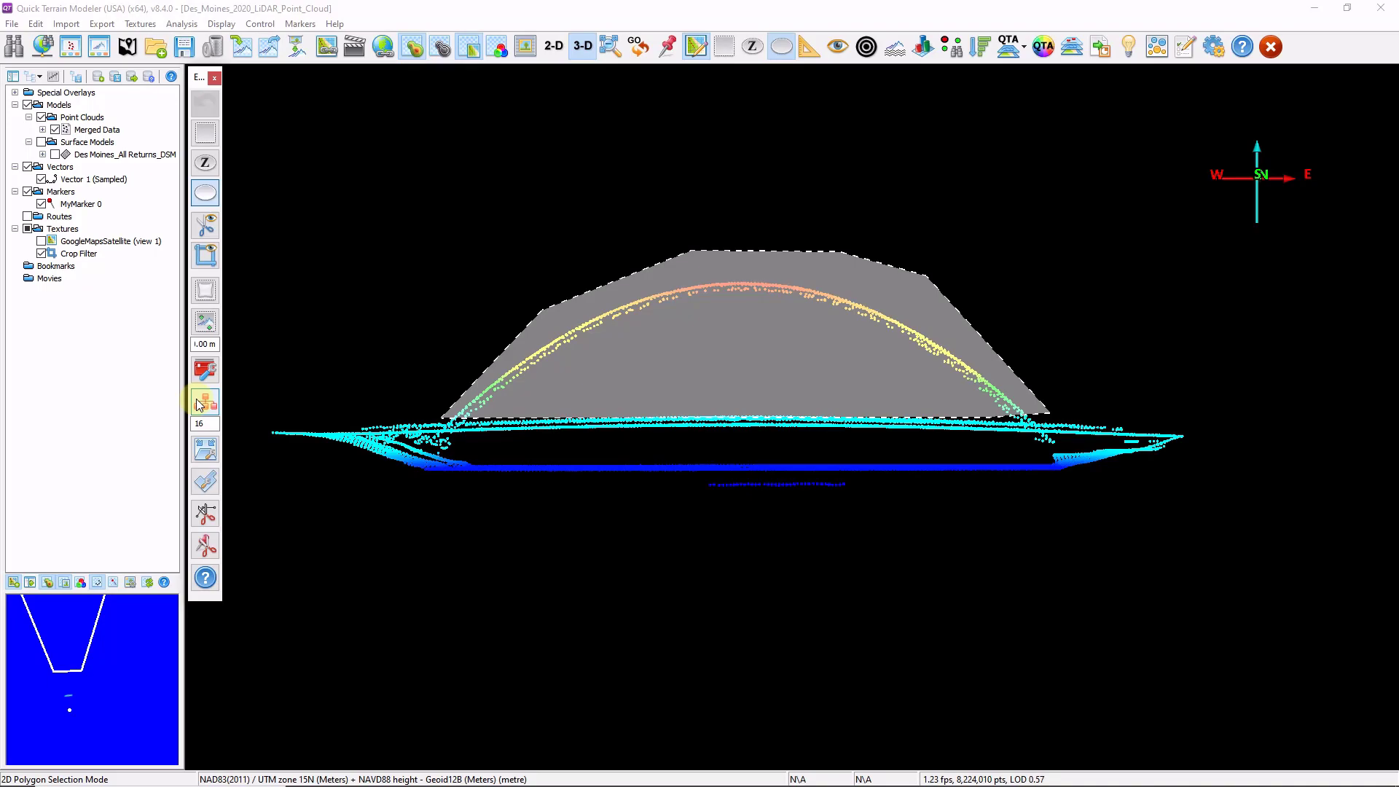
# Turn off the Crop Filter and colour the full cloud by classification, zooming on the bridge
pyautogui.click(42, 253)
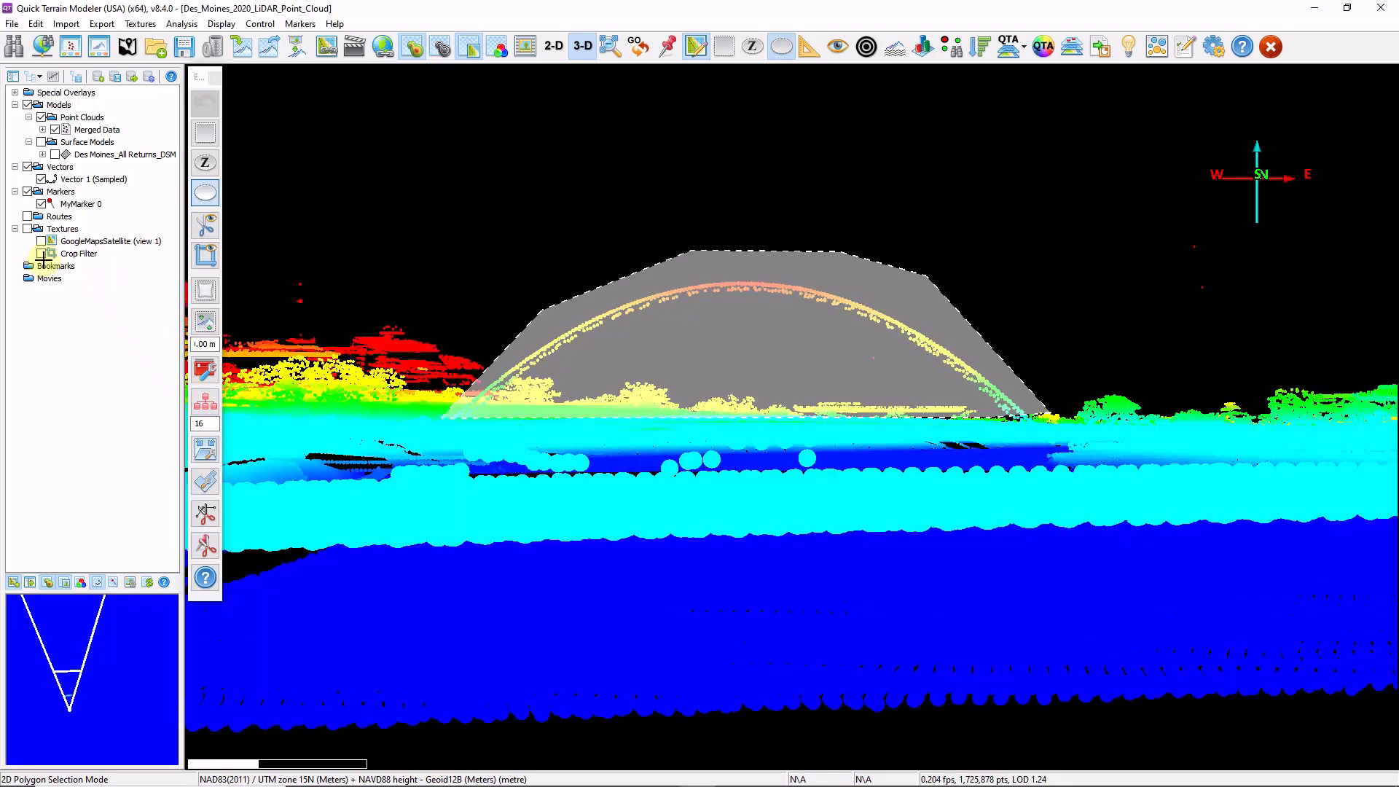
pyautogui.click(781, 47)
pyautogui.moveTo(807, 238); pyautogui.dragTo(831, 411)
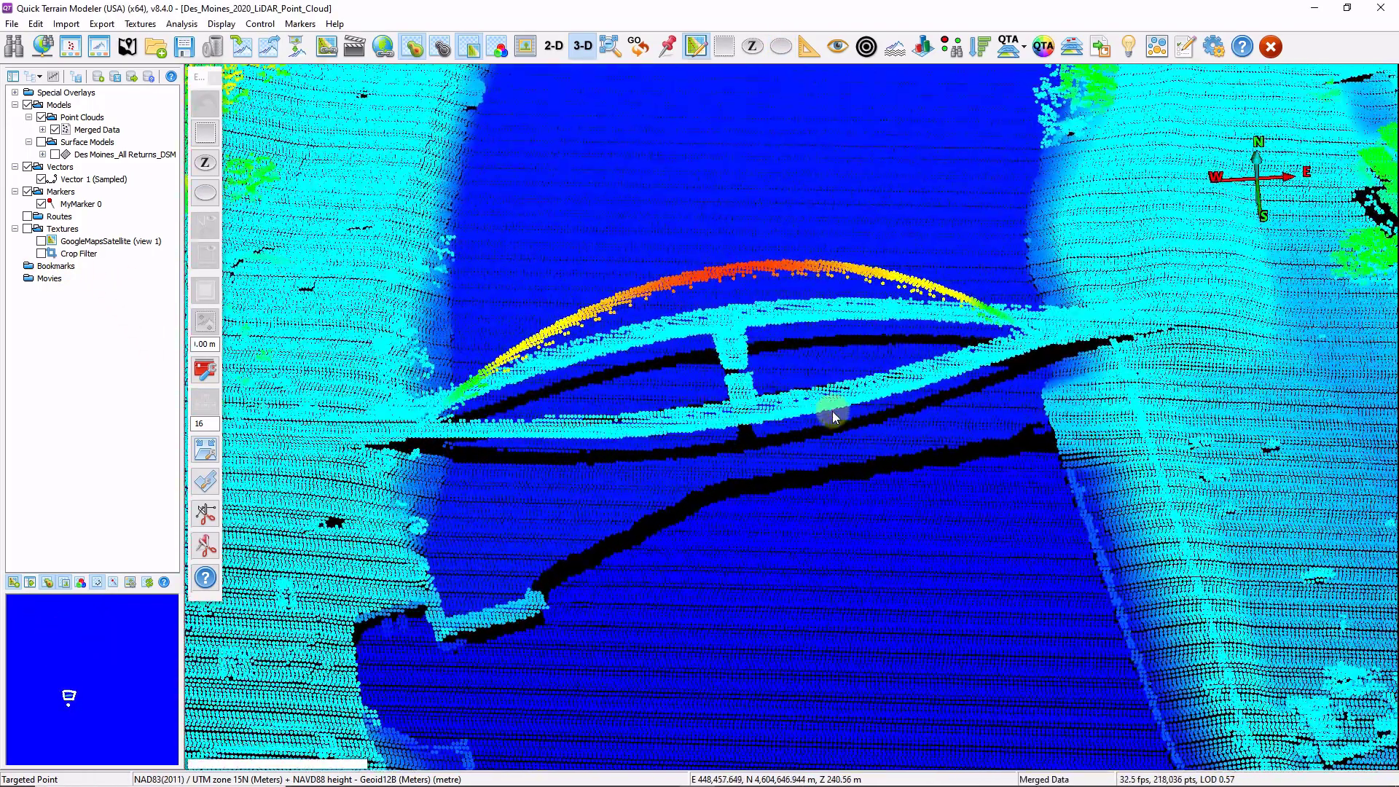
pyautogui.click(1011, 46)
pyautogui.click(1030, 87)
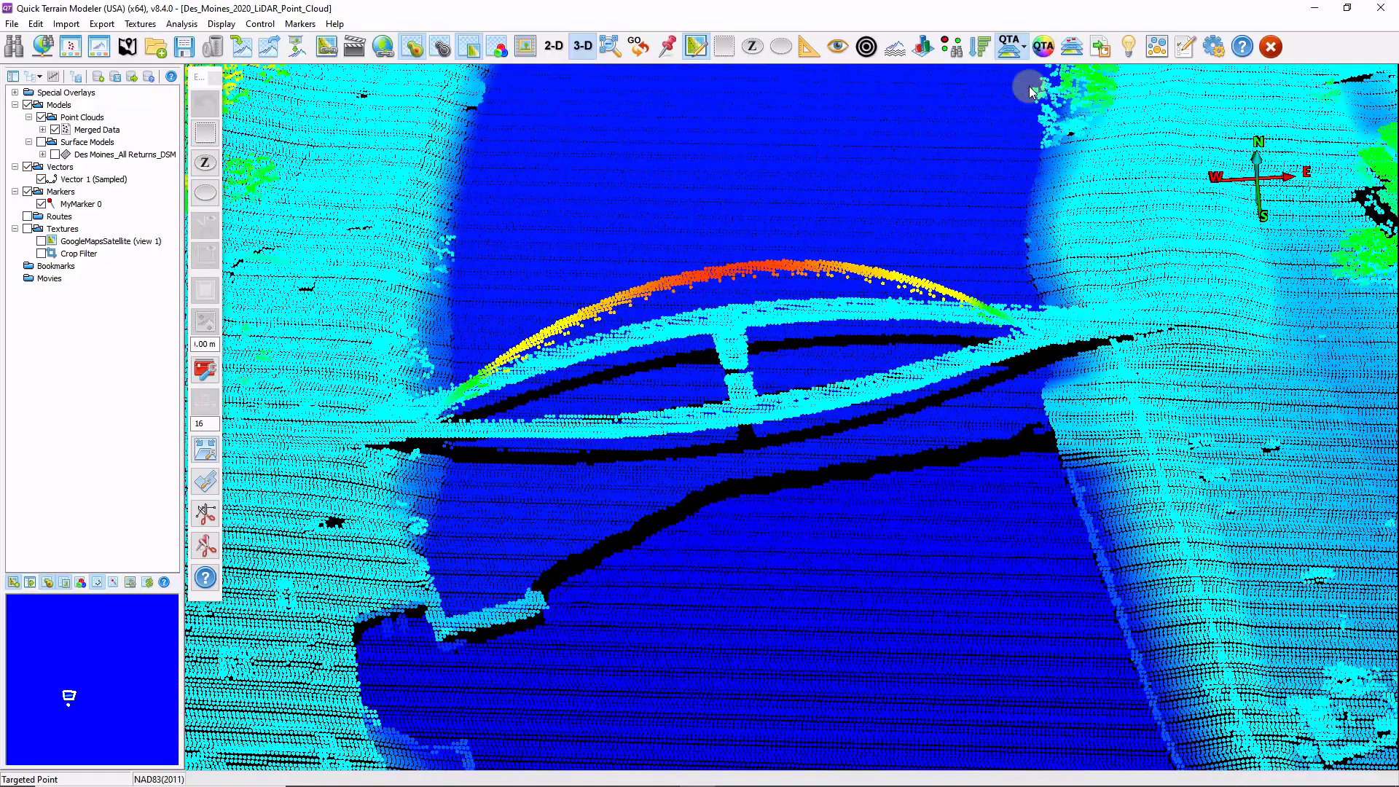
pyautogui.moveTo(812, 253); pyautogui.dragTo(641, 397)
pyautogui.scroll(-10, 745, 378)
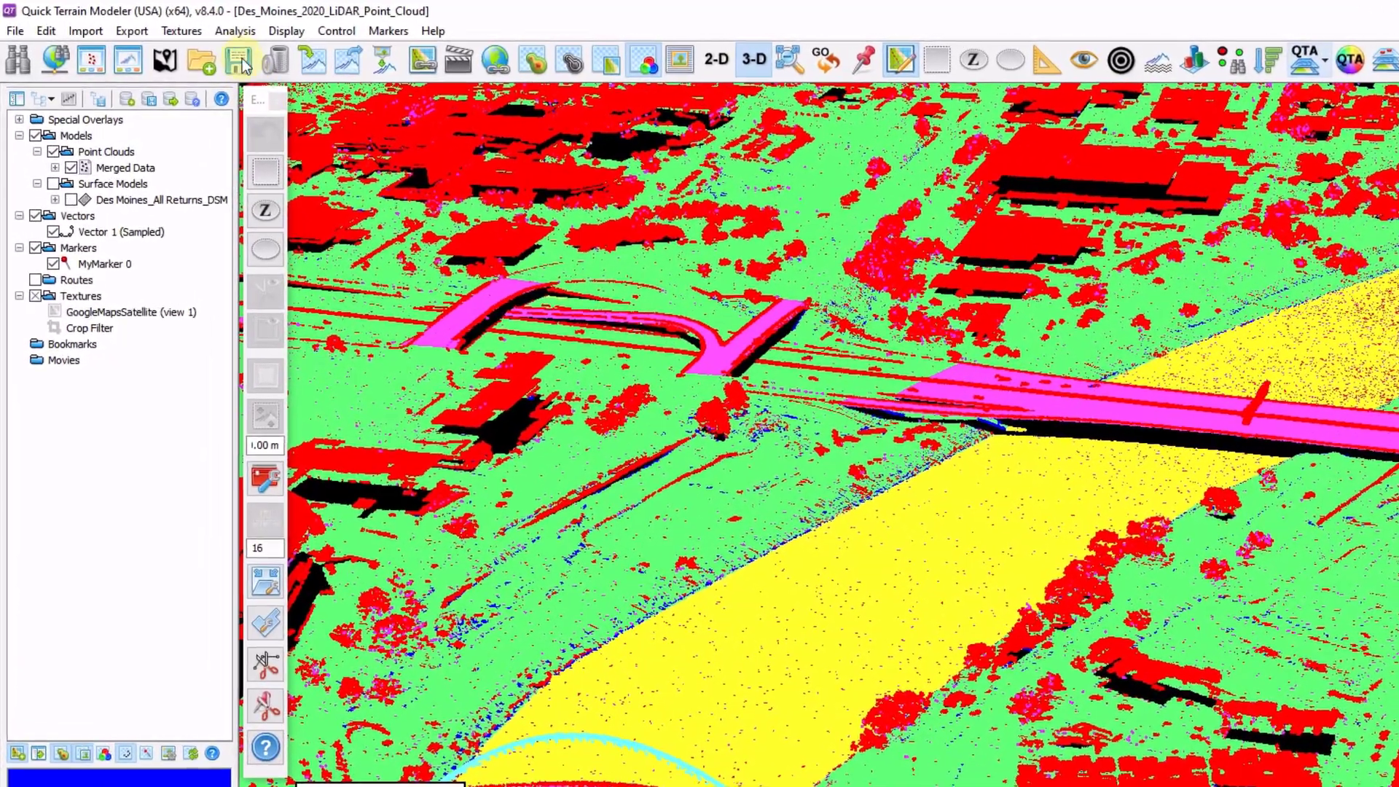
pyautogui.click(180, 27)
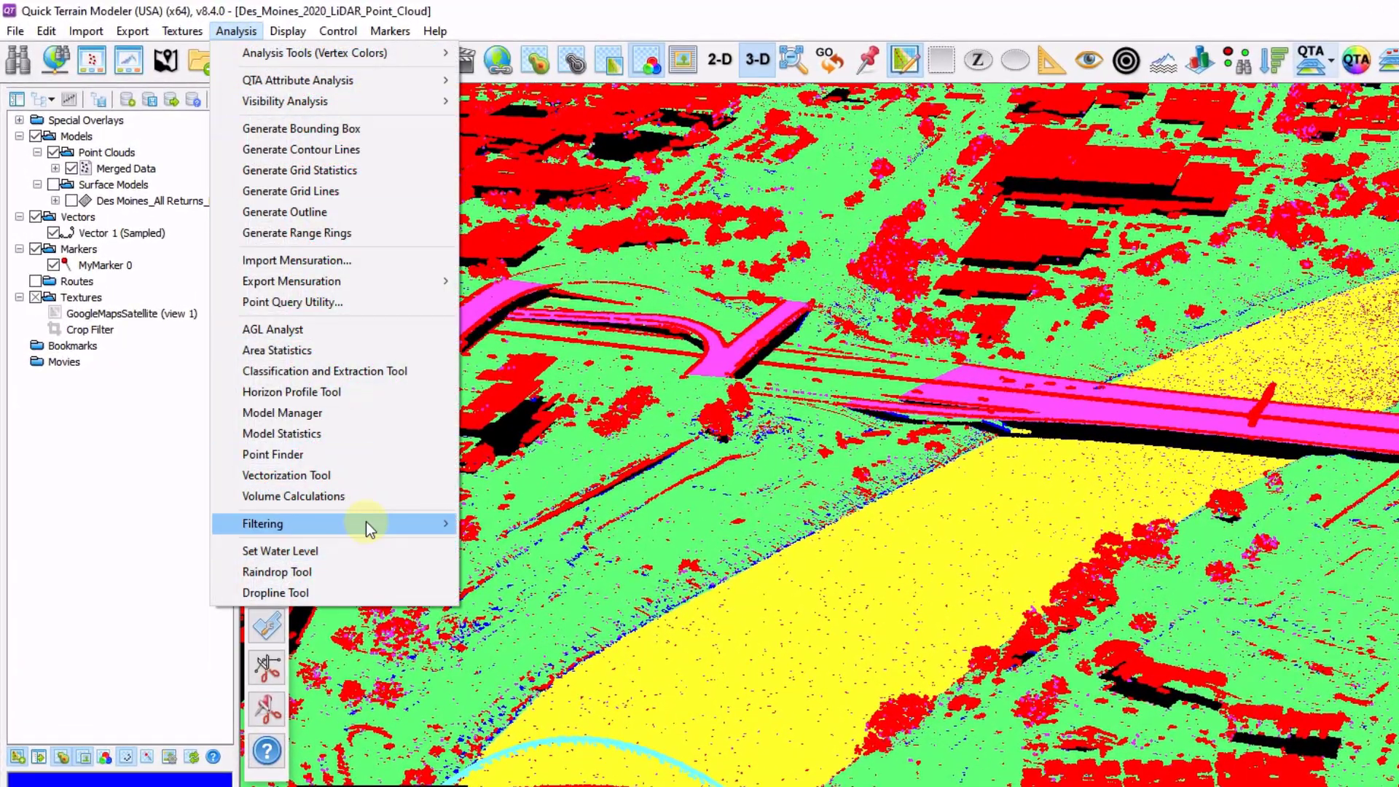
pyautogui.moveTo(366, 522)
pyautogui.click(593, 593)
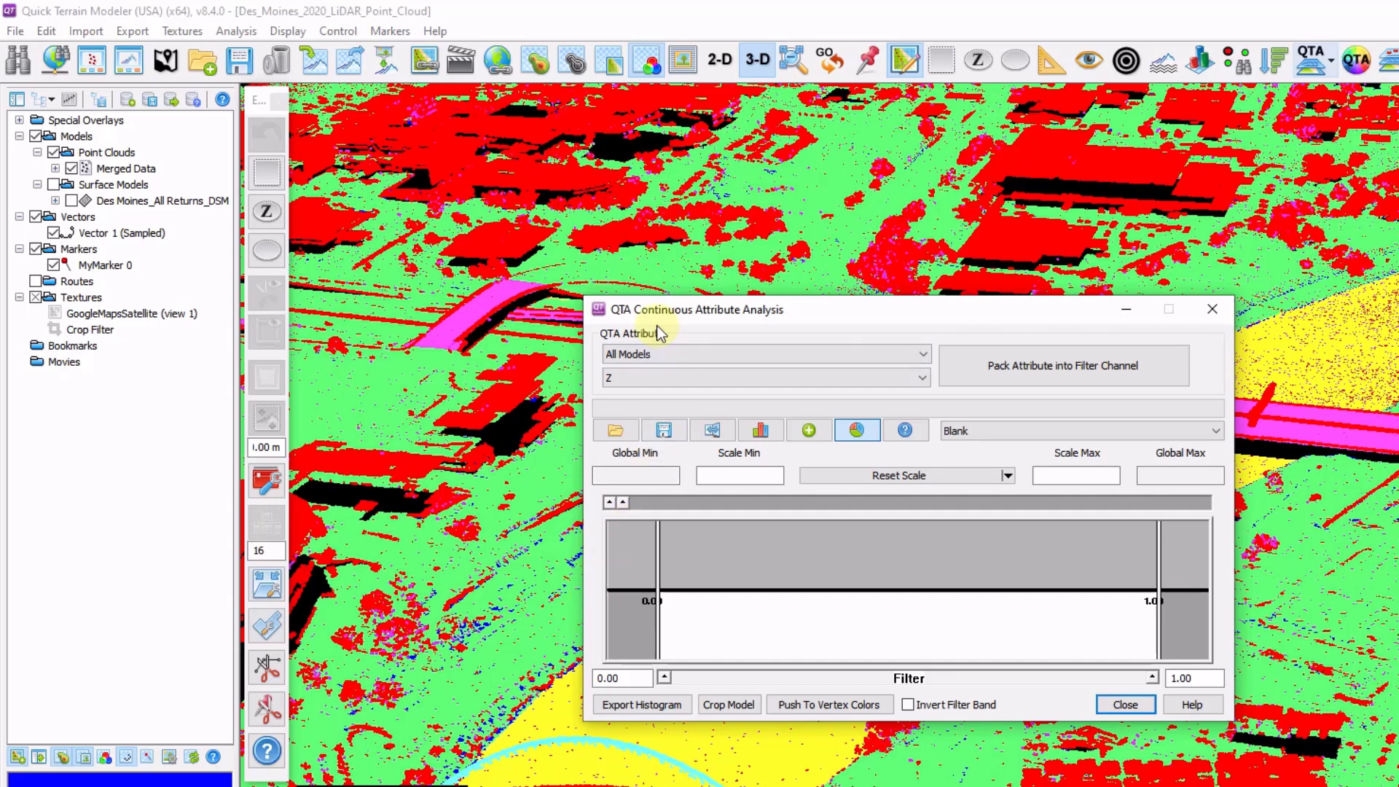
pyautogui.click(916, 374)
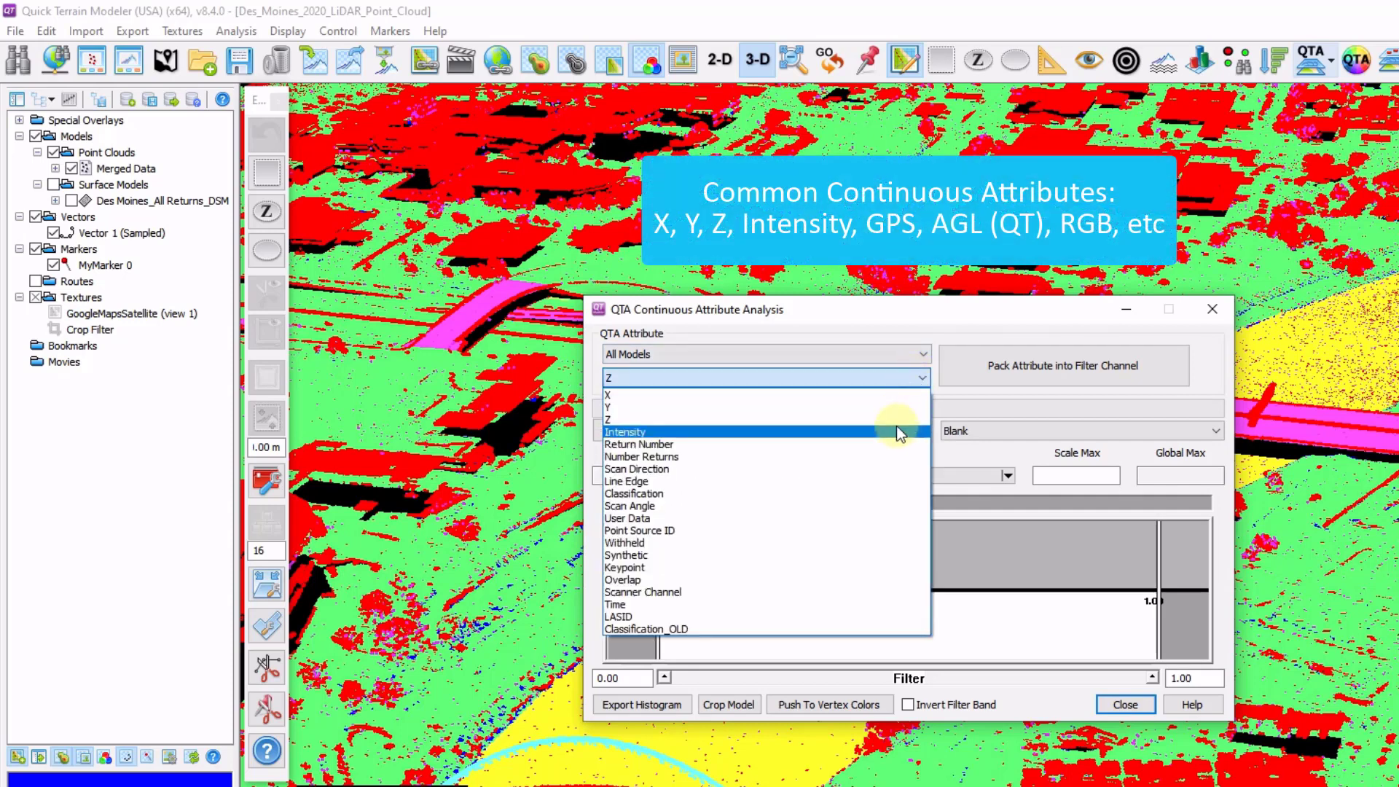
pyautogui.click(833, 431)
pyautogui.click(1086, 373)
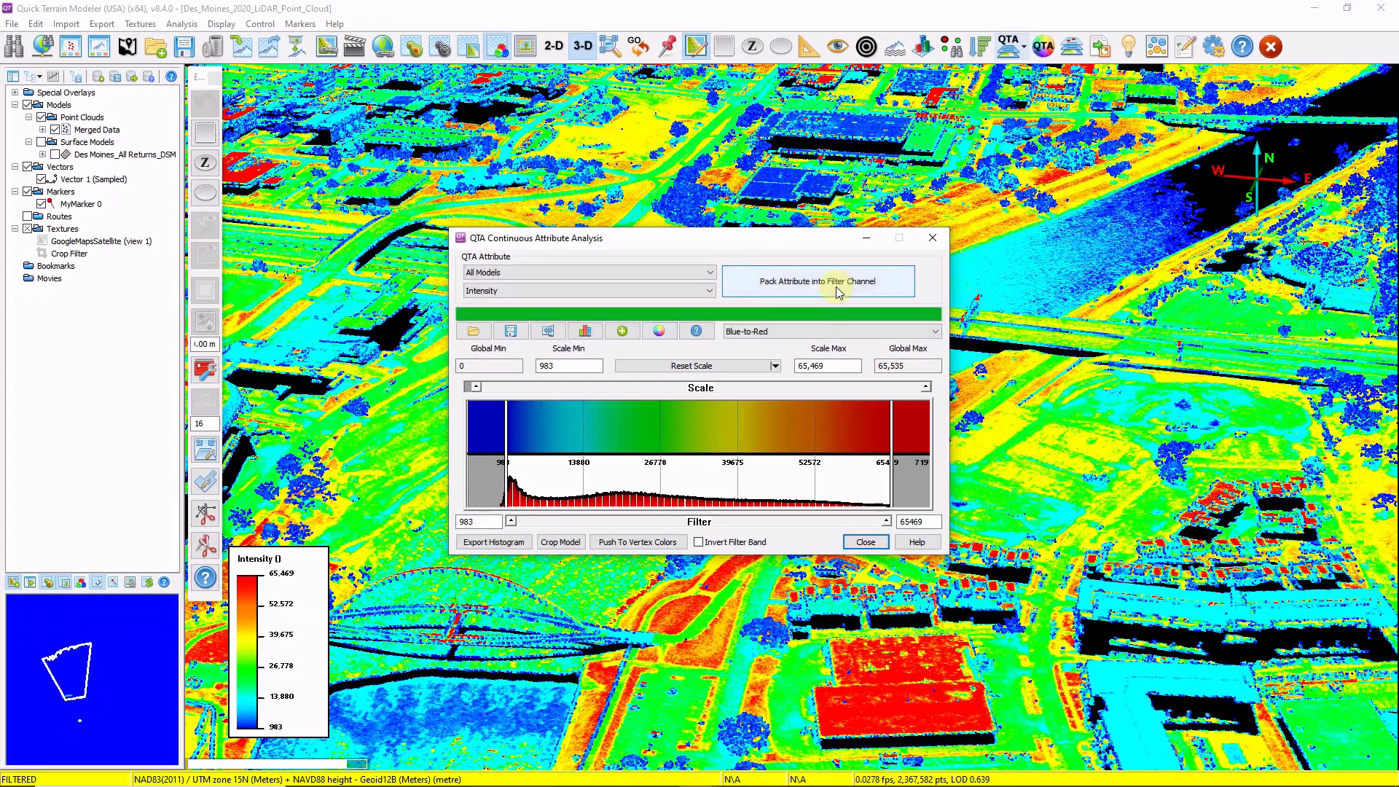
pyautogui.moveTo(724, 241); pyautogui.dragTo(513, 164)
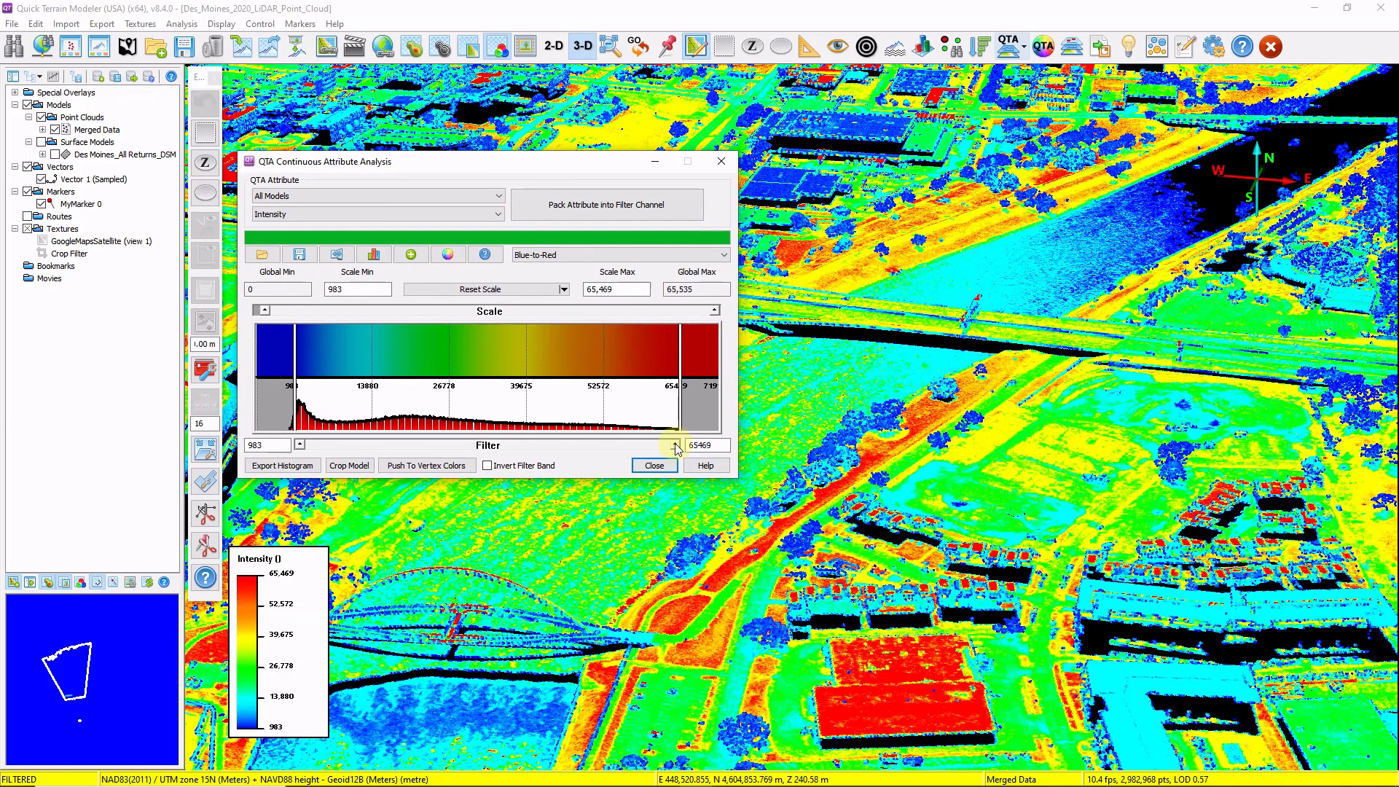
pyautogui.moveTo(672, 446); pyautogui.dragTo(493, 446)
pyautogui.moveTo(299, 450)
pyautogui.mouseDown()
pyautogui.moveTo(419, 455)
pyautogui.moveTo(299, 446)
pyautogui.mouseUp()
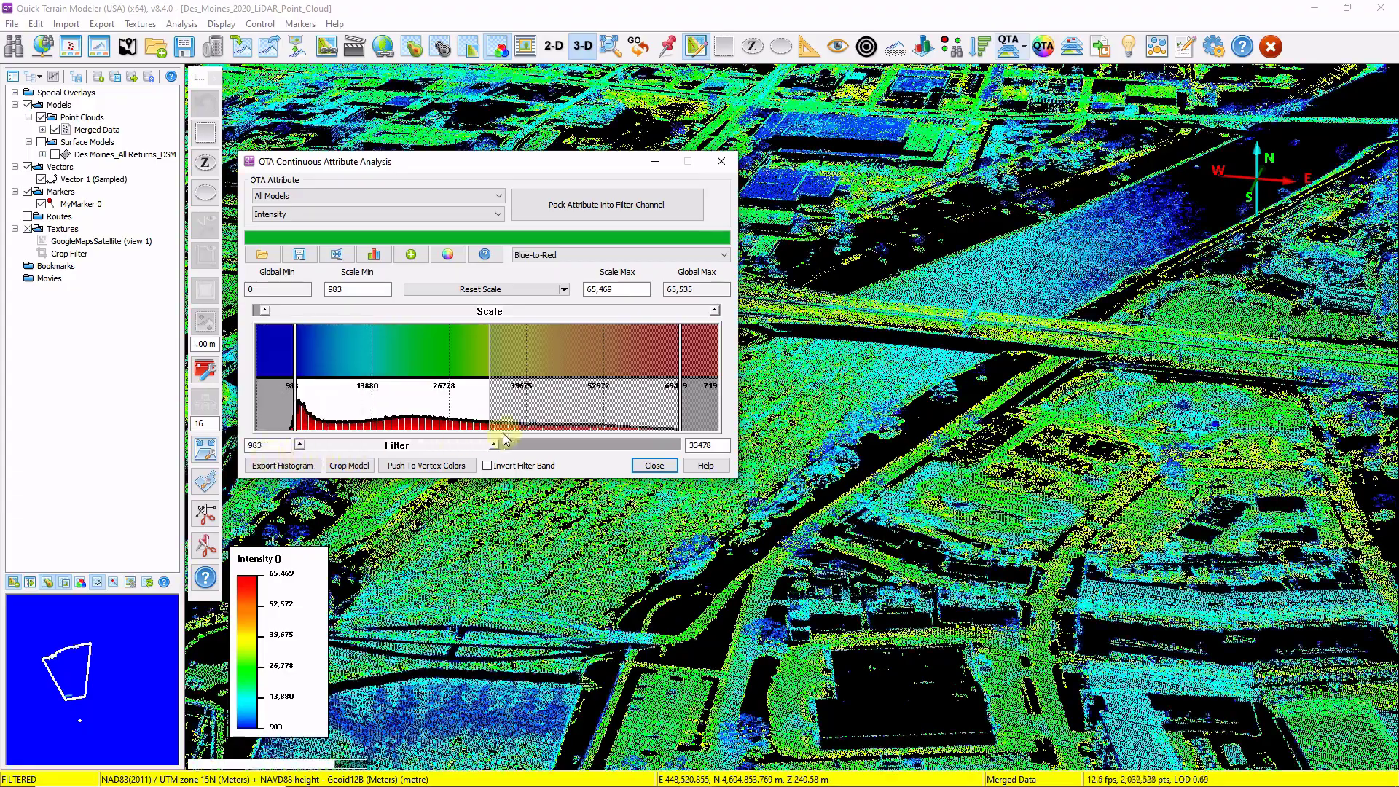
pyautogui.moveTo(500, 442); pyautogui.dragTo(596, 445)
pyautogui.moveTo(299, 445); pyautogui.dragTo(477, 445)
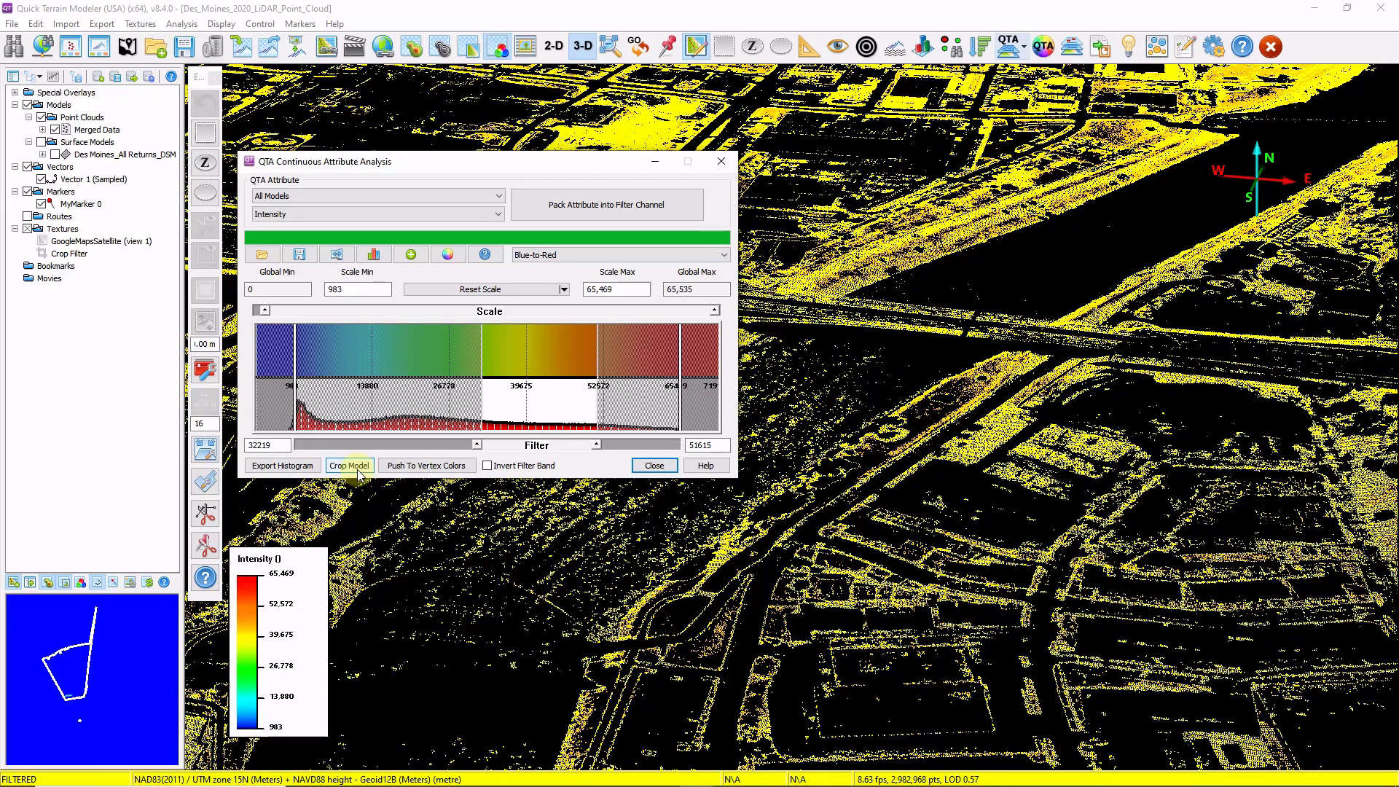
pyautogui.click(721, 162)
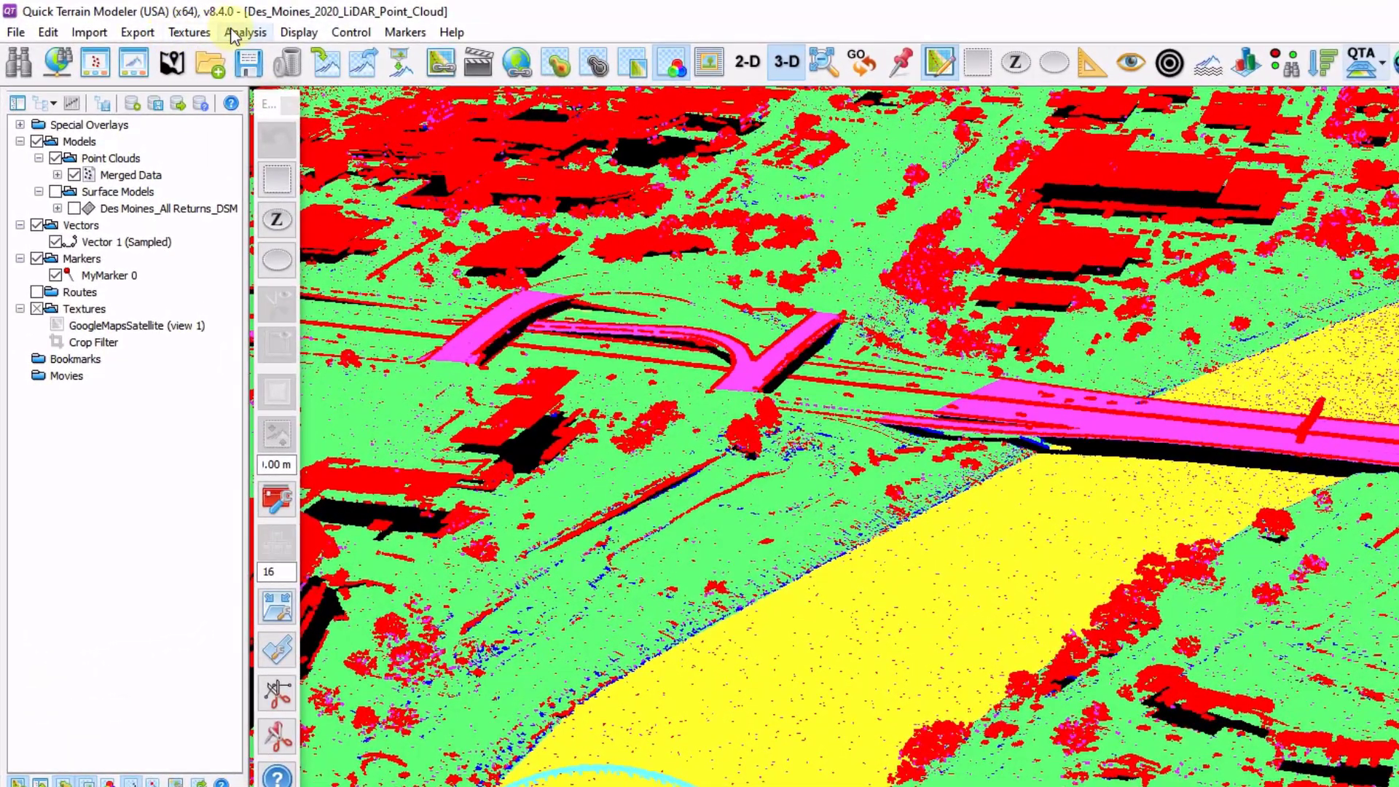
# Open discrete attribute filtering on Classification and show only the class 2 ground points
pyautogui.click(235, 32)
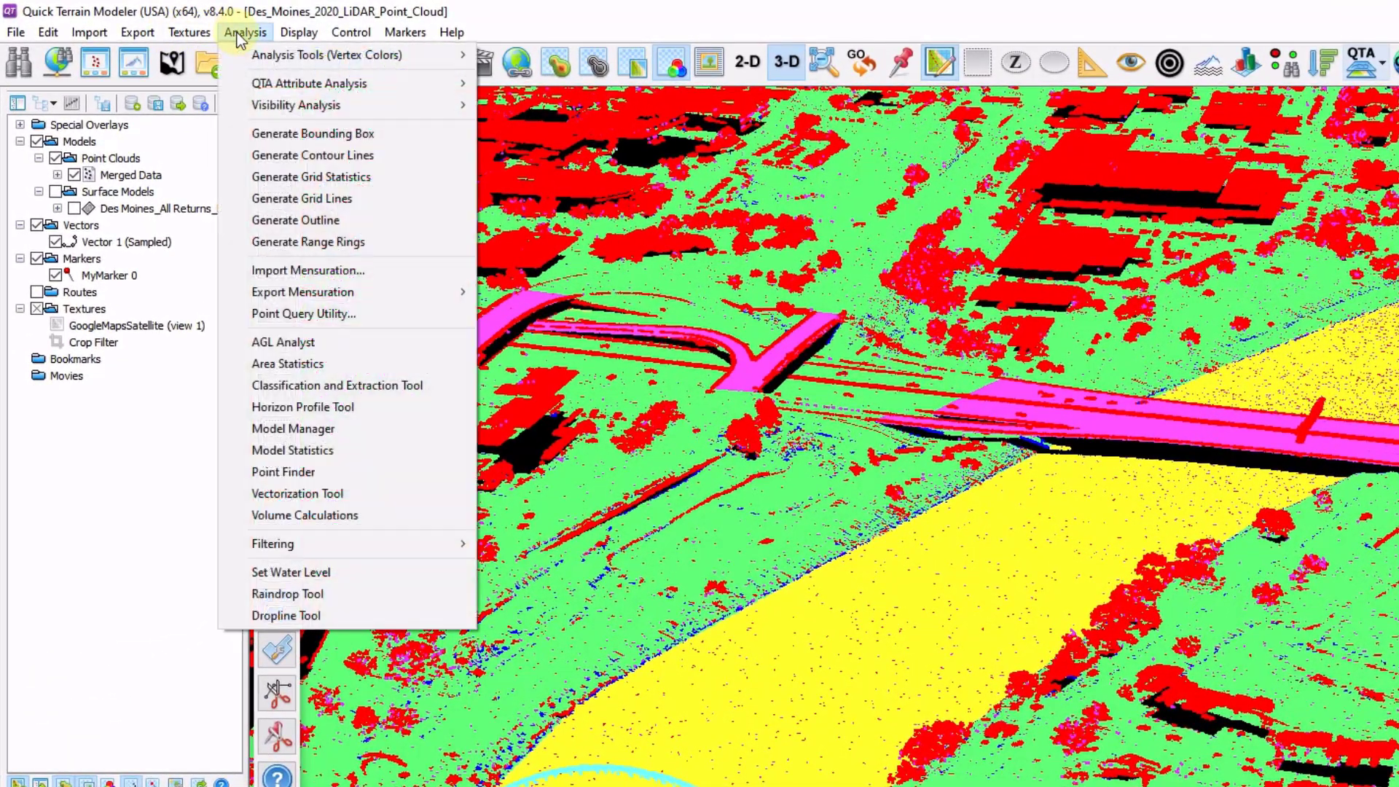
pyautogui.moveTo(335, 543)
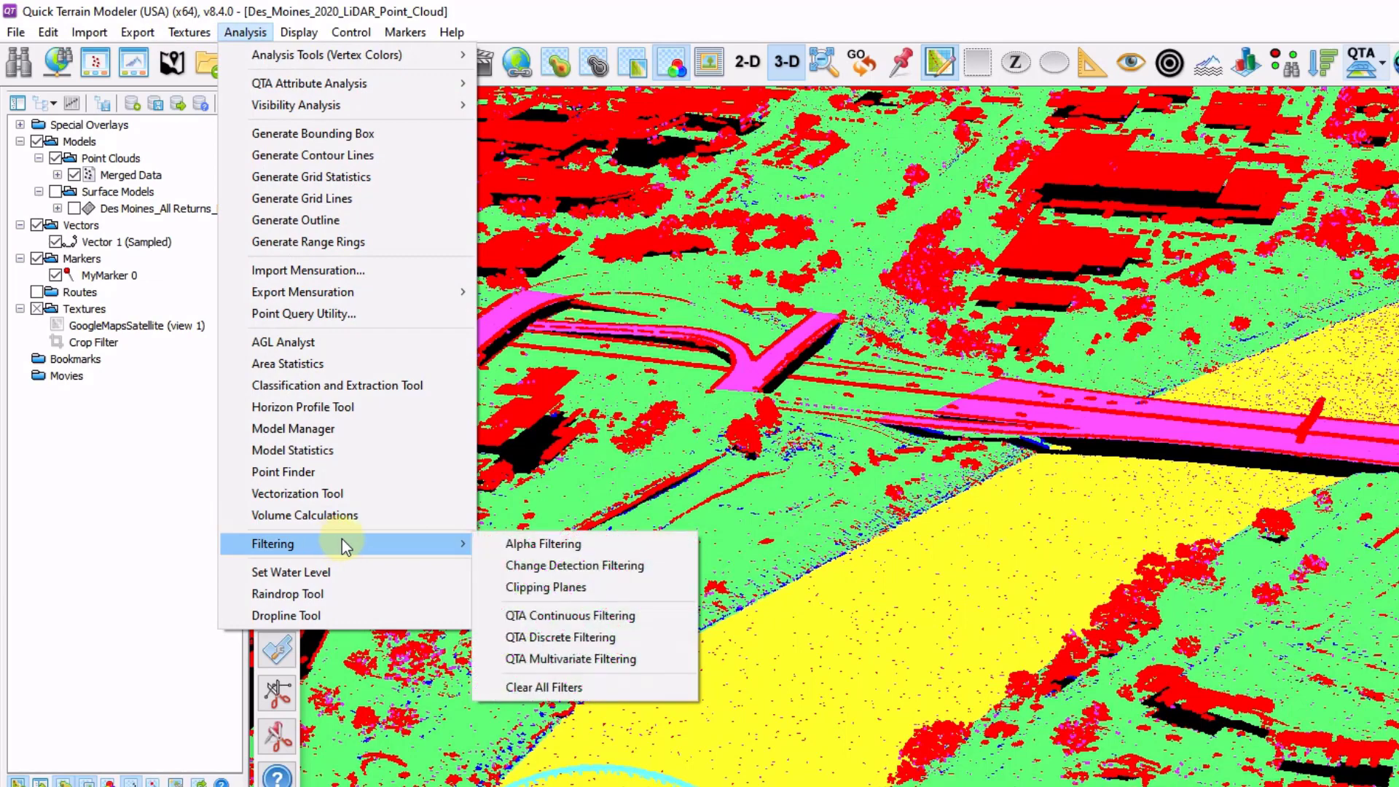
pyautogui.click(610, 638)
pyautogui.moveTo(864, 299); pyautogui.dragTo(638, 244)
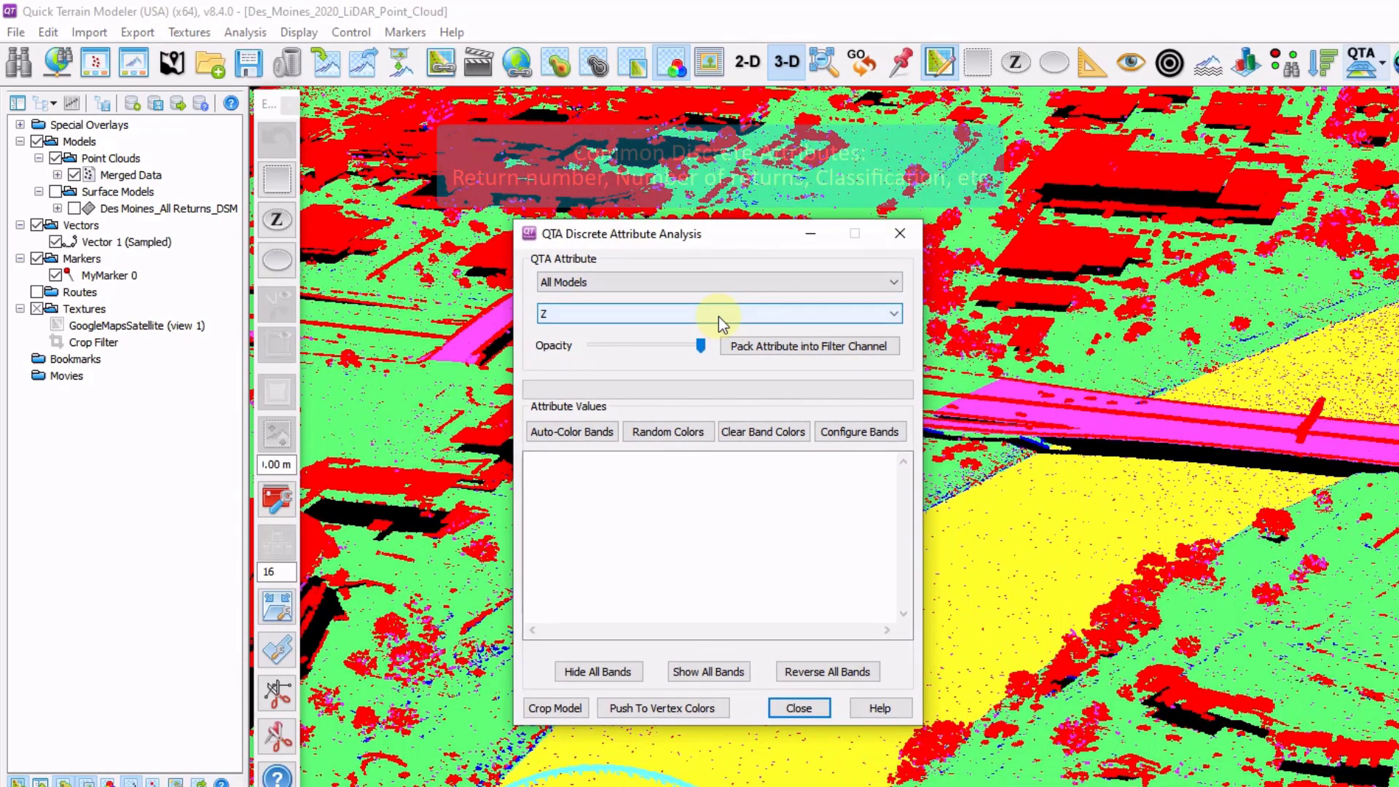
pyautogui.click(893, 313)
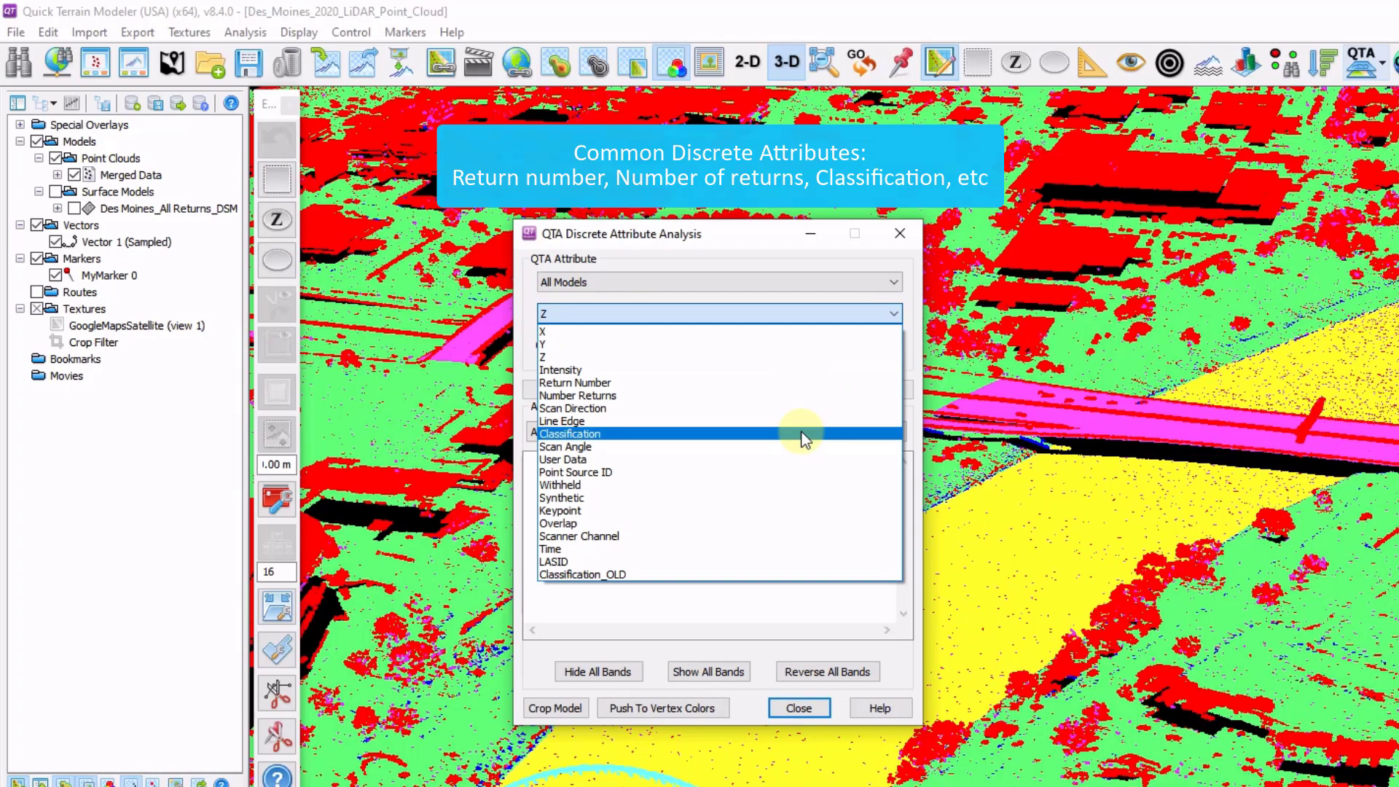
pyautogui.click(741, 431)
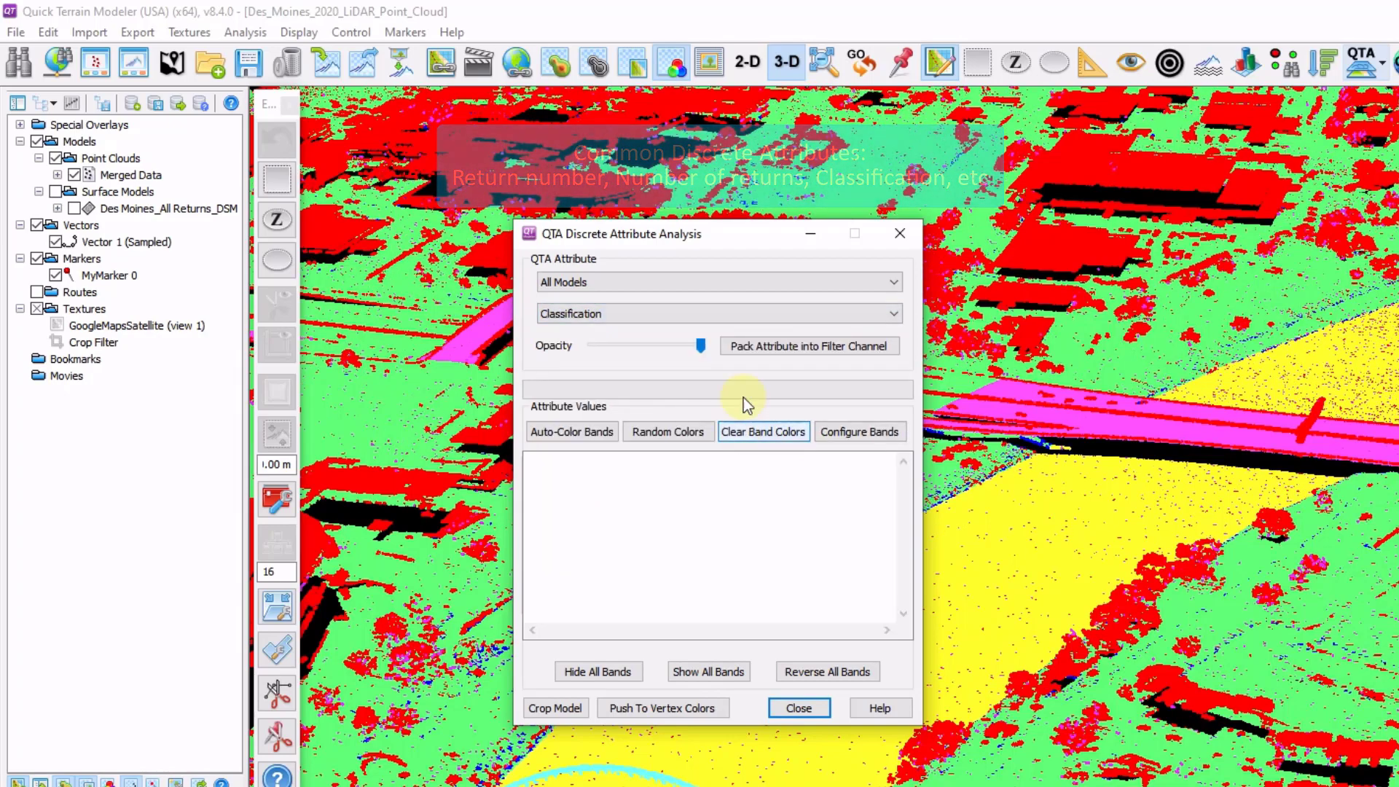
pyautogui.click(802, 346)
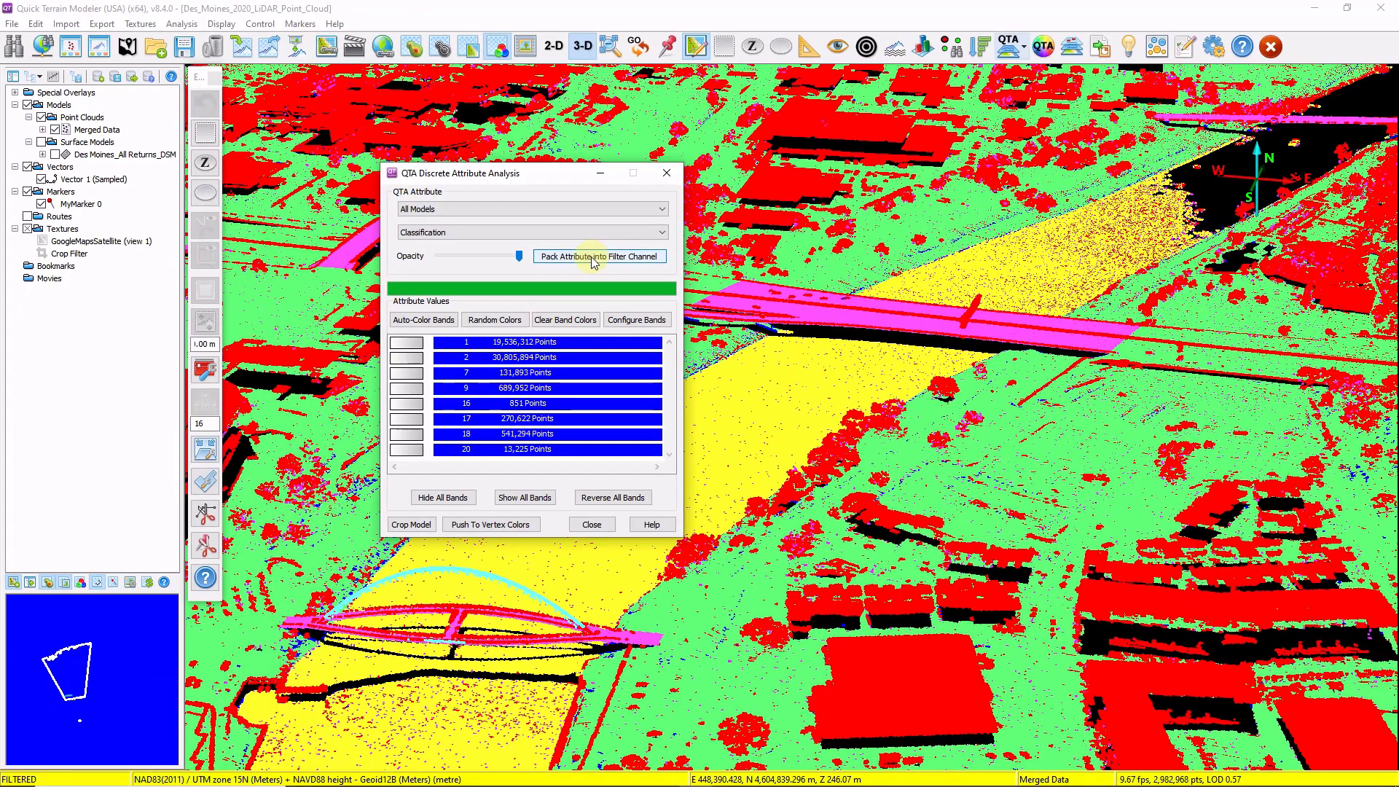
pyautogui.click(477, 435)
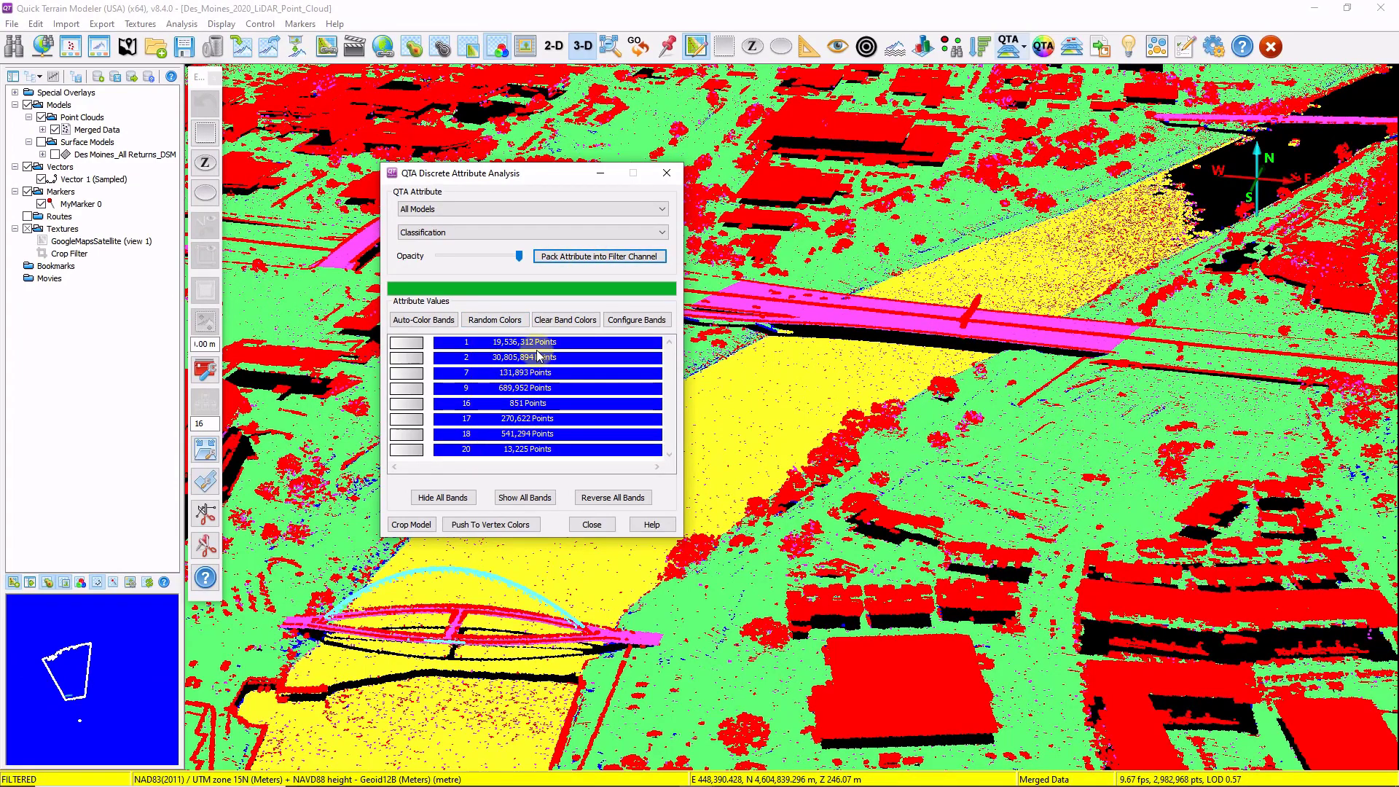
pyautogui.click(502, 360)
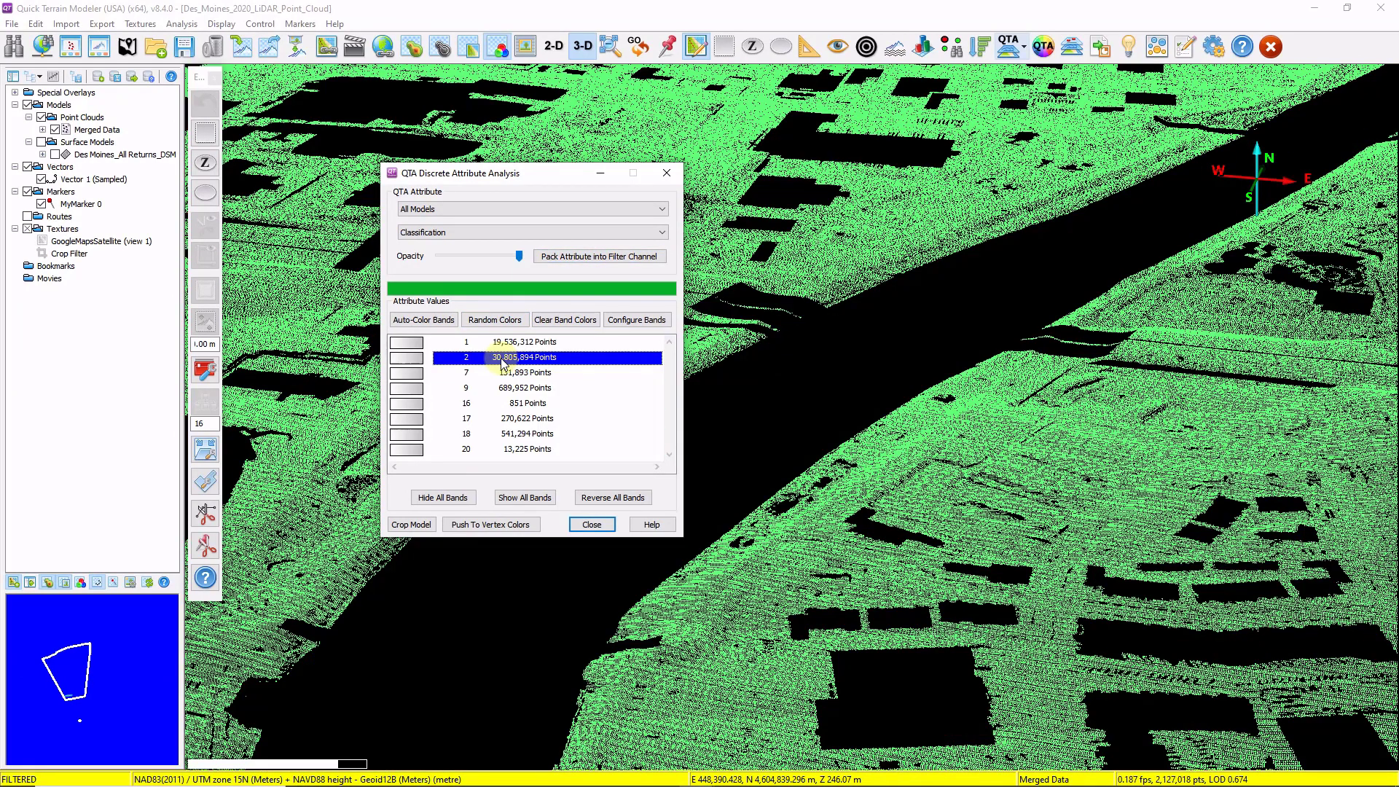
# Add unclassified class 1 and water class 9 to the shown bands, then close the window
pyautogui.moveTo(466, 183); pyautogui.dragTo(318, 135)
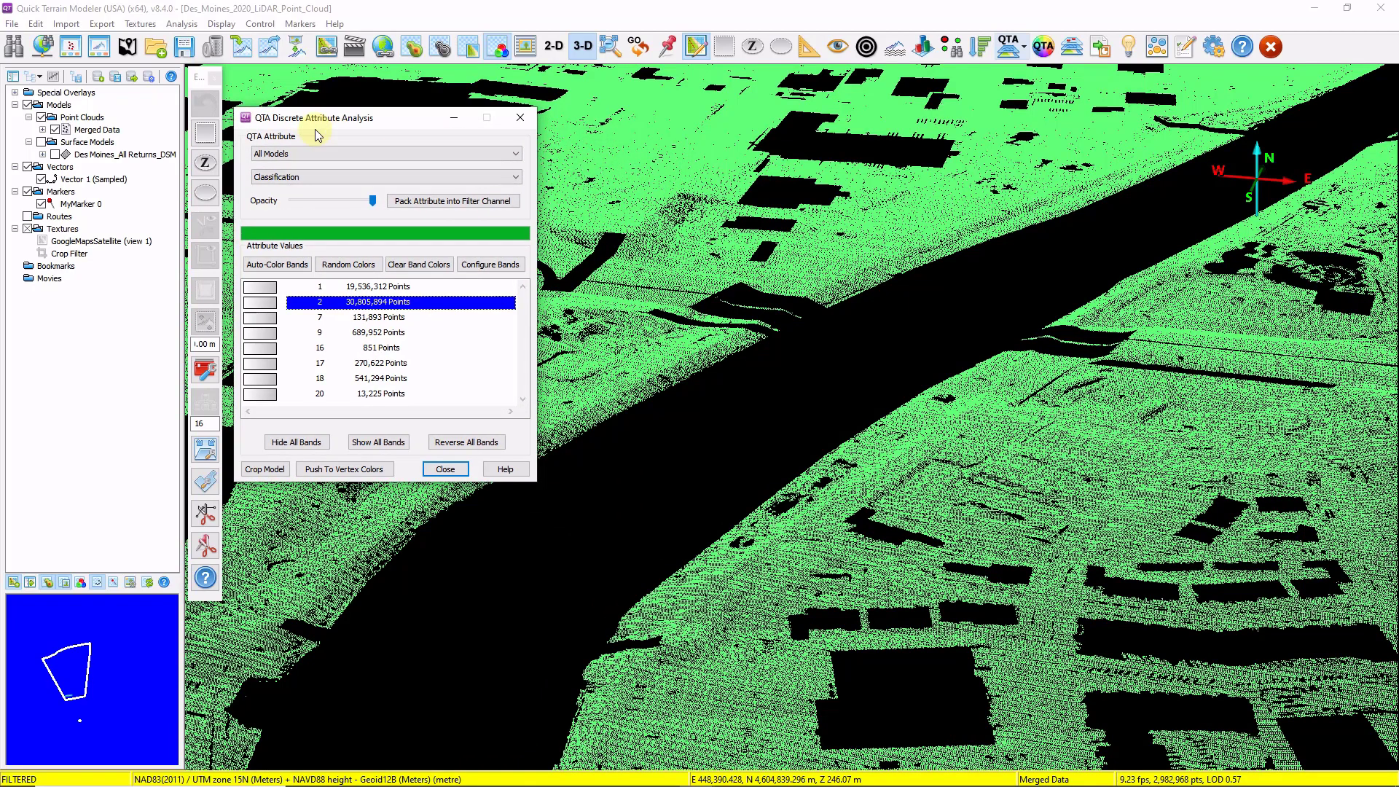
pyautogui.keyDown('ctrl'); pyautogui.click(378, 332); pyautogui.keyUp('ctrl')
pyautogui.keyDown('ctrl'); pyautogui.click(377, 287); pyautogui.keyUp('ctrl')
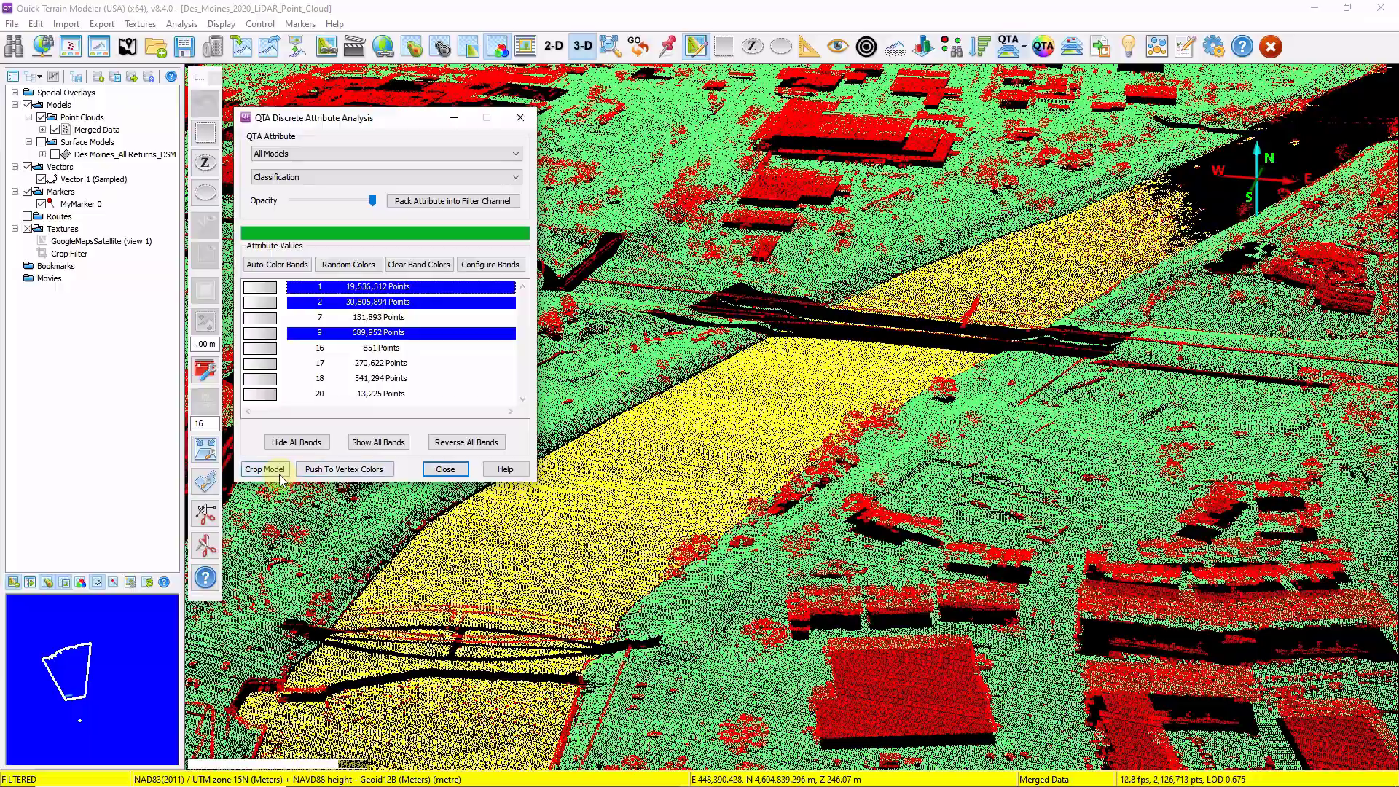
pyautogui.click(520, 117)
pyautogui.scroll(3, 862, 370)
# Flatten the water points inside a polygon over the river, then reset to the full top view
pyautogui.moveTo(862, 369); pyautogui.dragTo(915, 415)
pyautogui.click(751, 45)
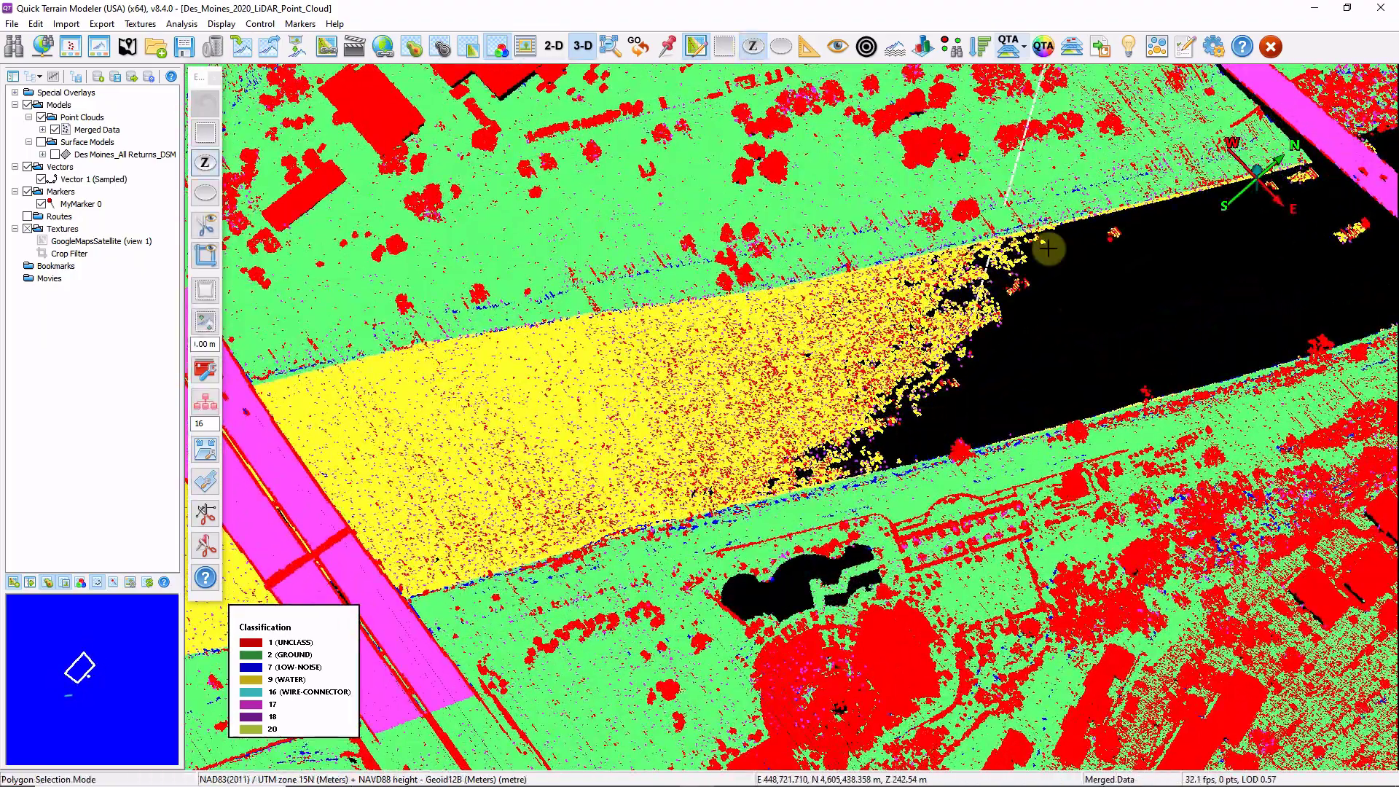
pyautogui.click(1027, 232)
pyautogui.click(994, 346)
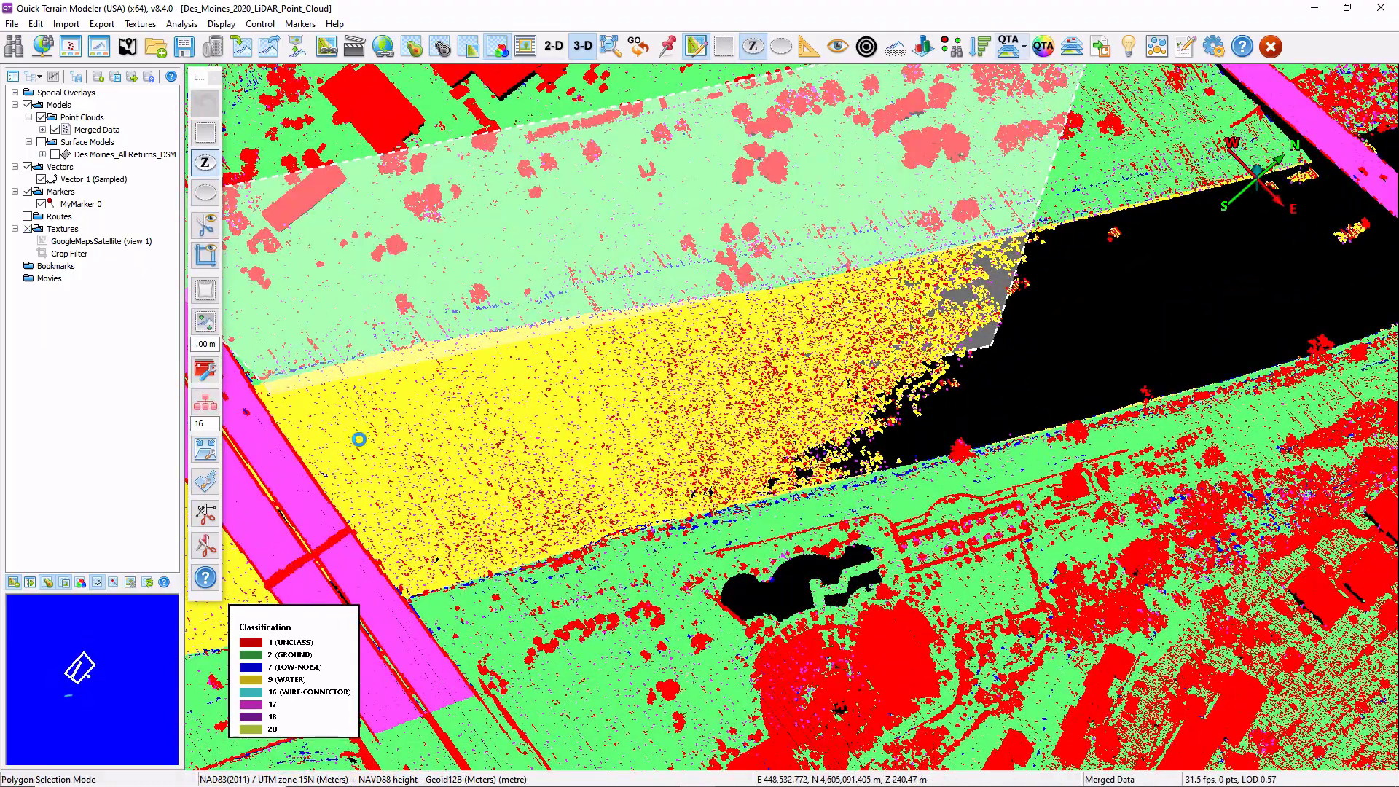
pyautogui.click(685, 501)
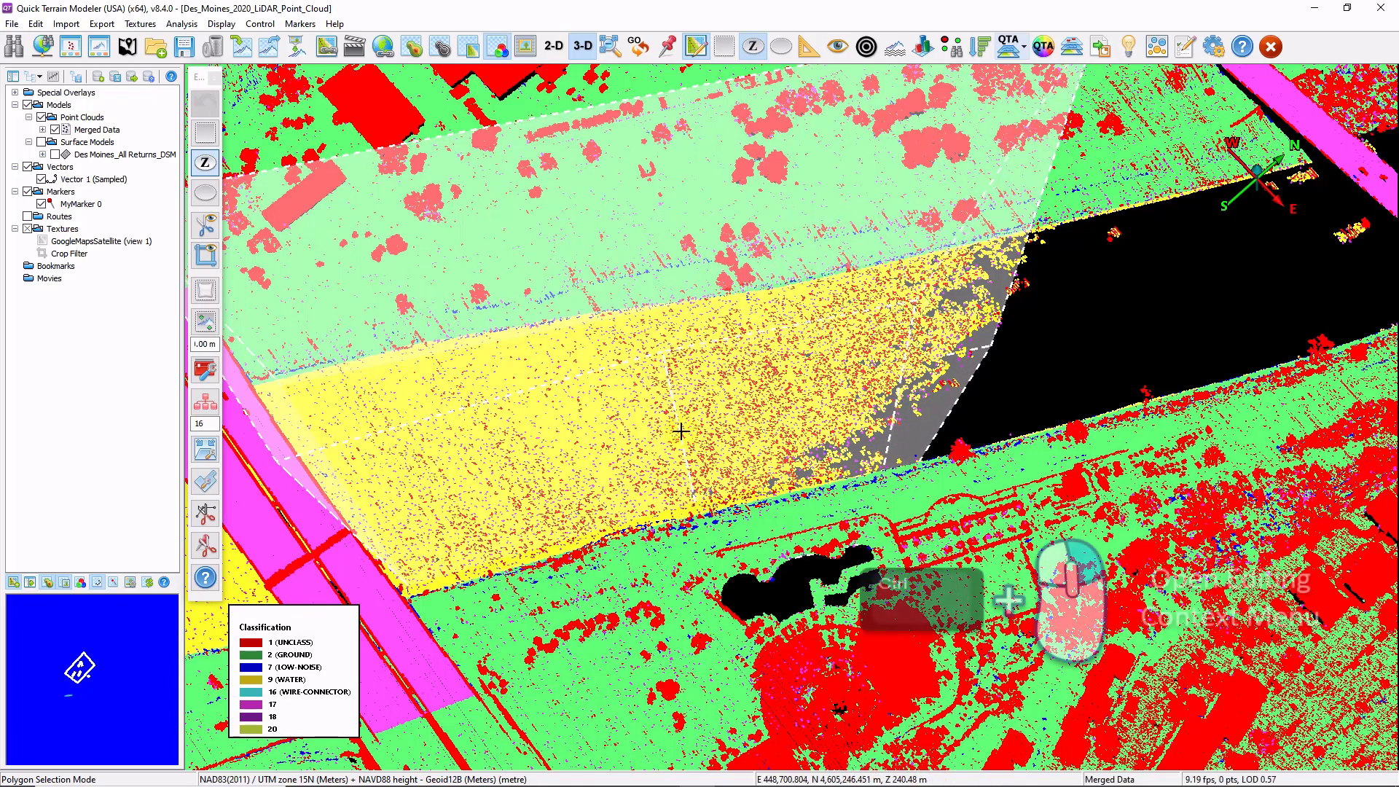
pyautogui.keyDown('ctrl'); pyautogui.rightClick(624, 418); pyautogui.keyUp('ctrl')
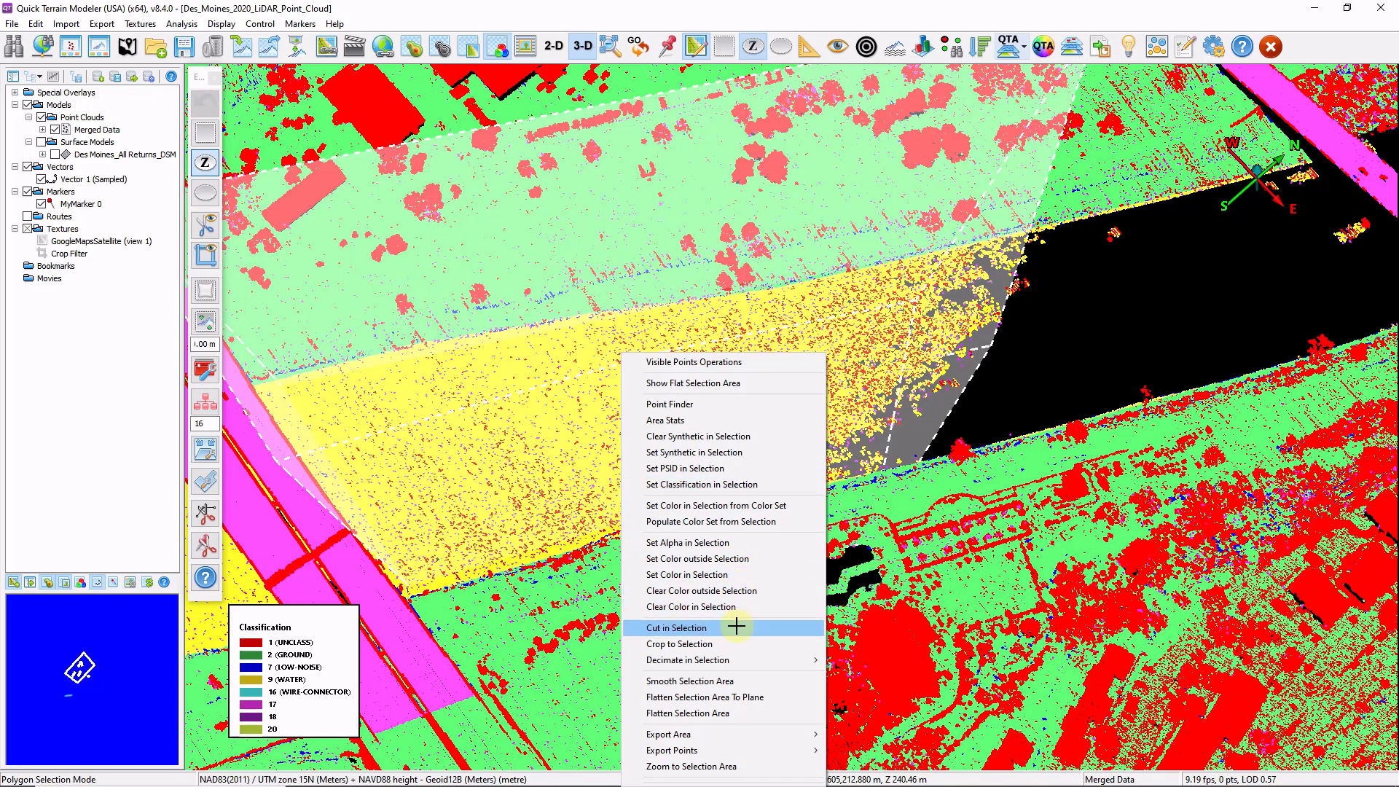
pyautogui.moveTo(742, 661)
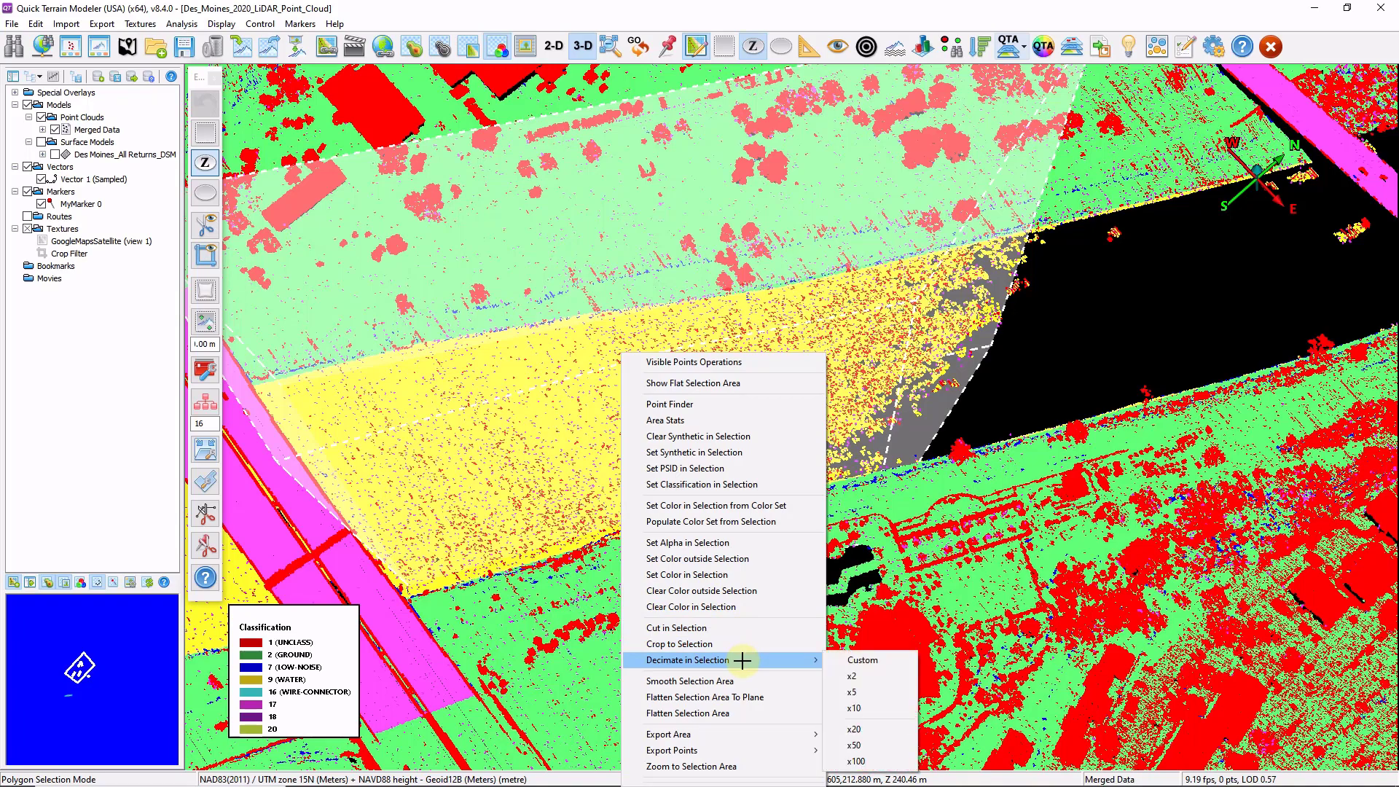
pyautogui.click(751, 712)
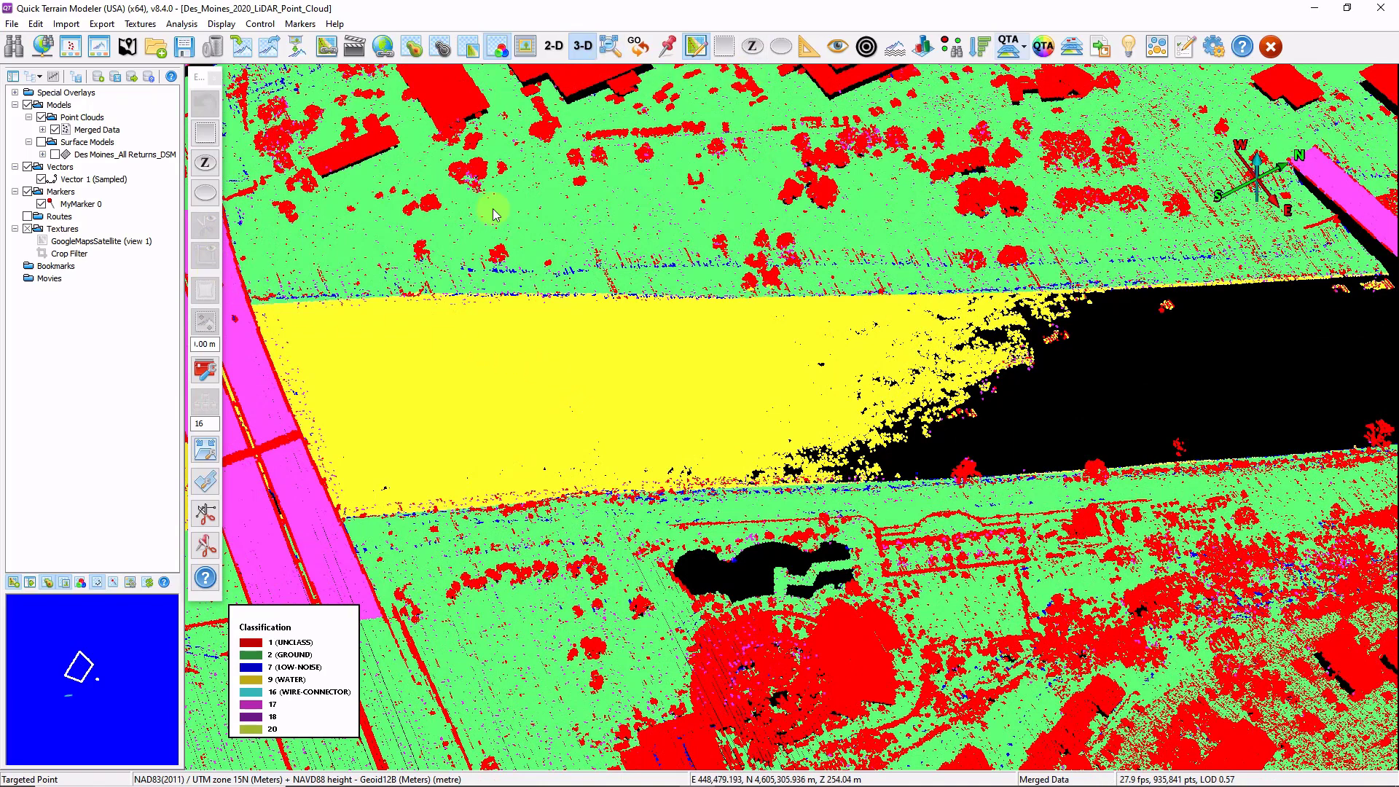
pyautogui.click(203, 291)
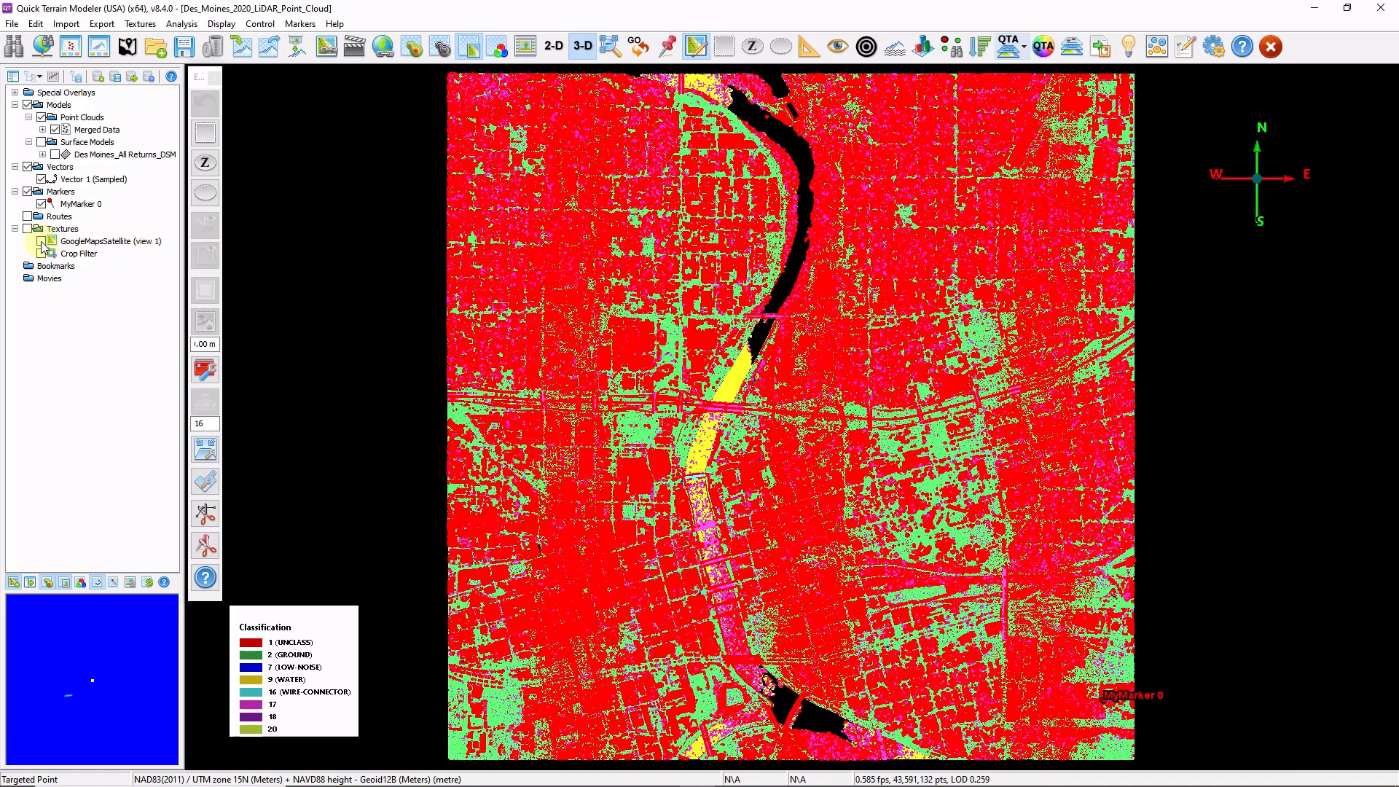
# Show the GoogleMapsSatellite imagery and sample the active textures into the cloud's vertex colours
pyautogui.click(42, 241)
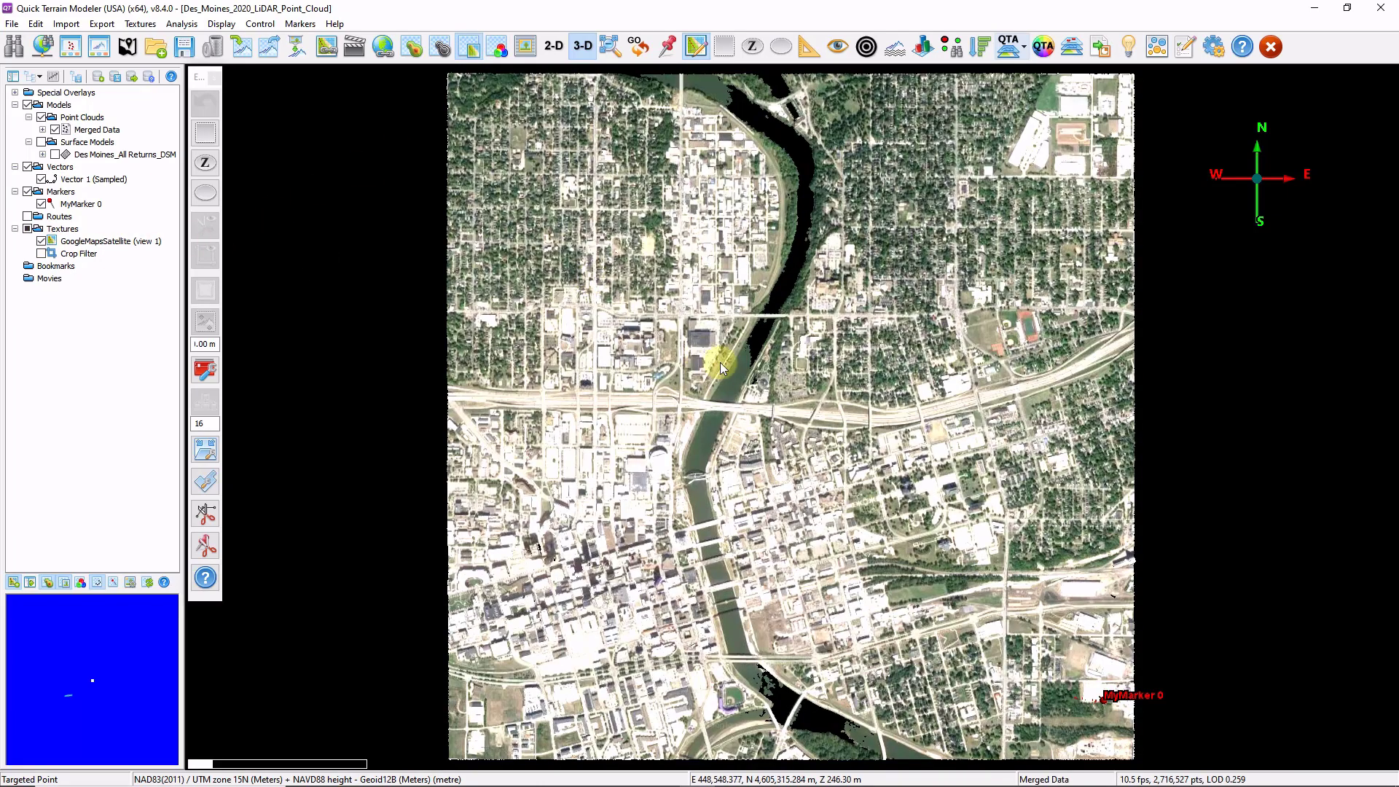
pyautogui.scroll(3, 719, 364)
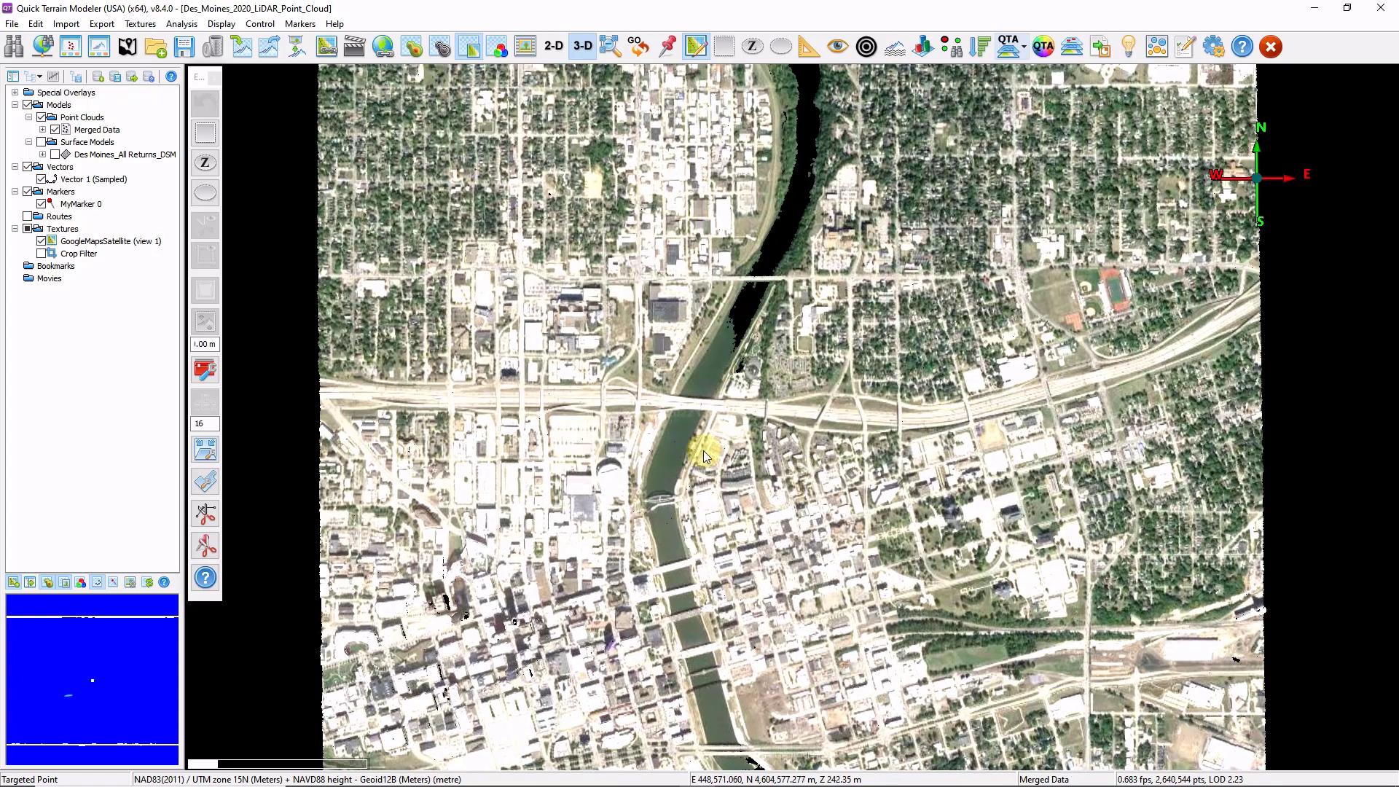
pyautogui.moveTo(703, 451); pyautogui.dragTo(199, 71)
pyautogui.click(140, 24)
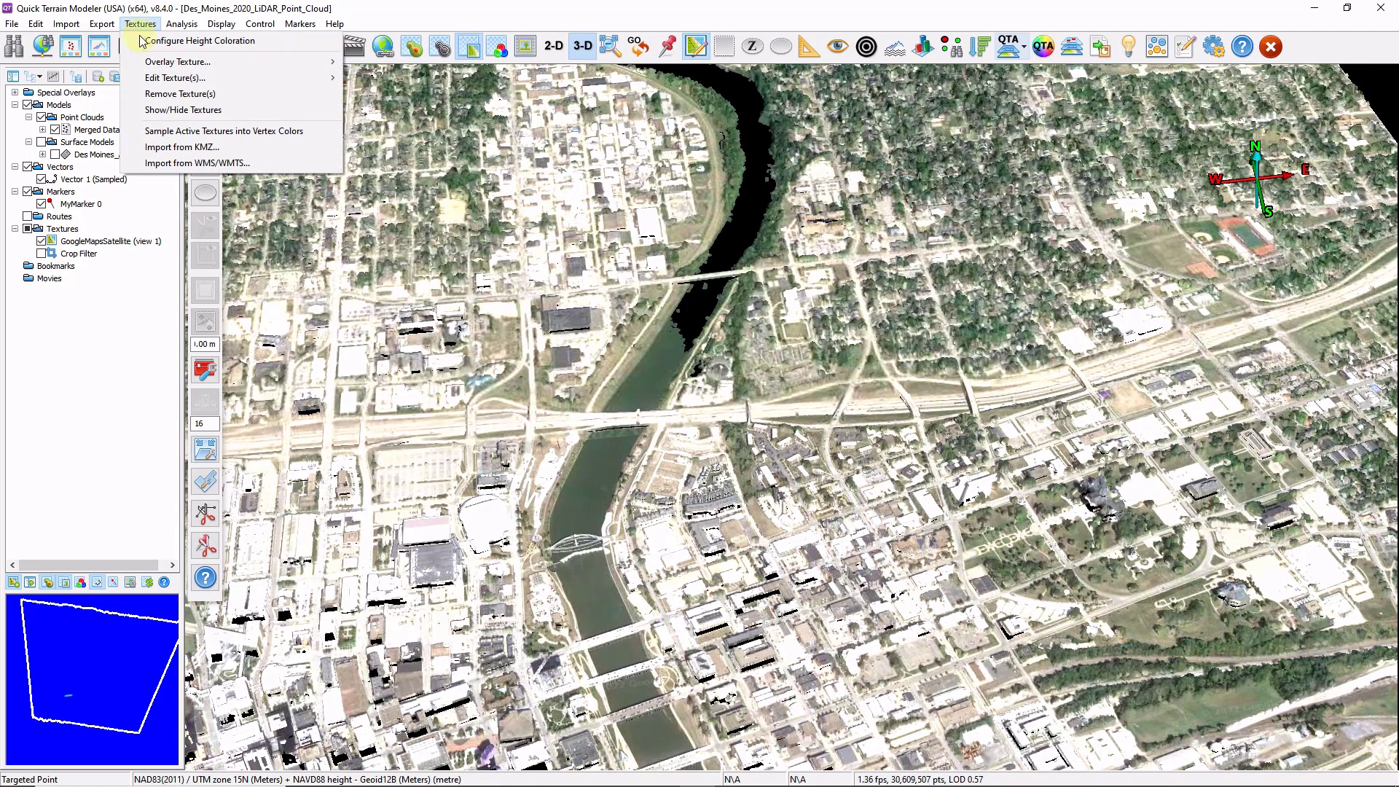
pyautogui.click(219, 133)
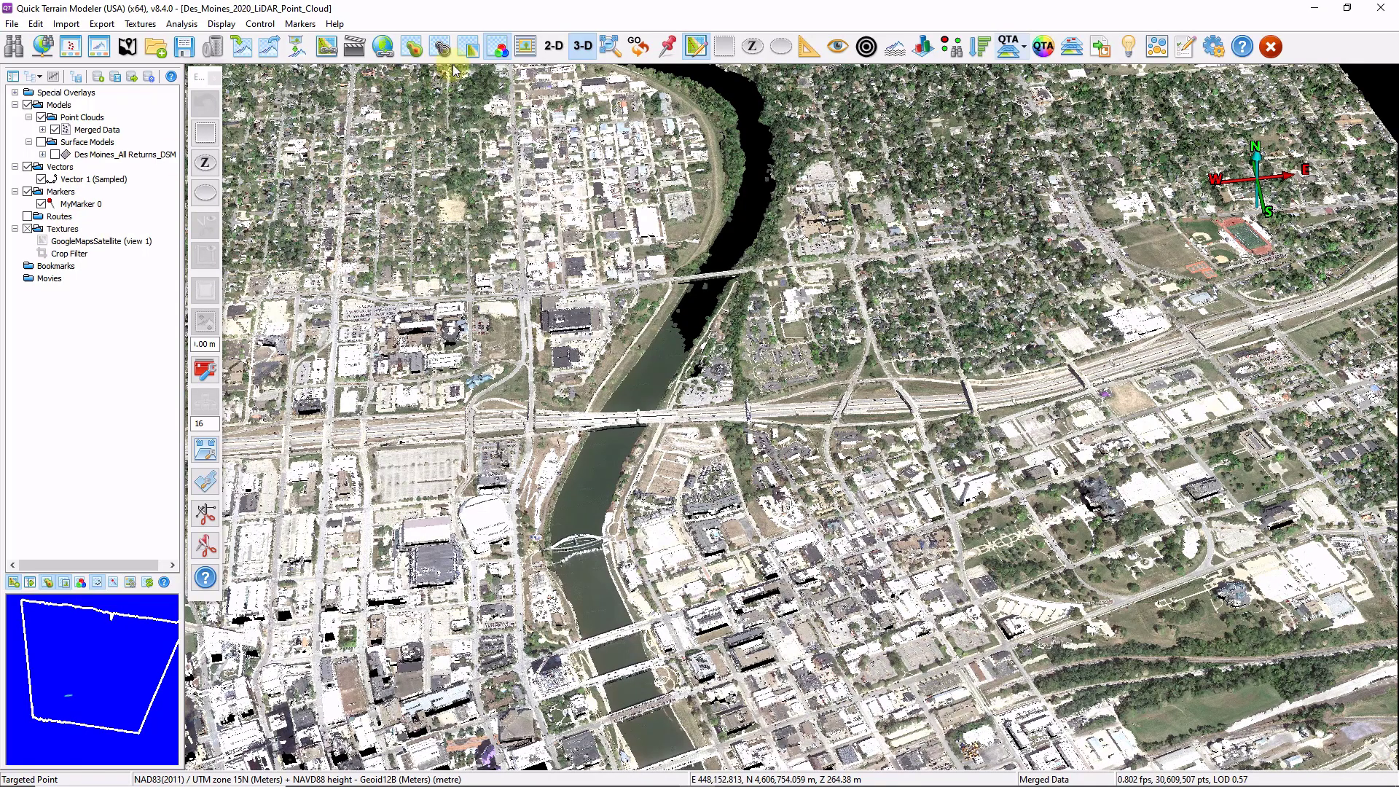
pyautogui.moveTo(568, 571); pyautogui.dragTo(827, 435)
# Increase the point size in Cloud Point Appearance
pyautogui.click(195, 136)
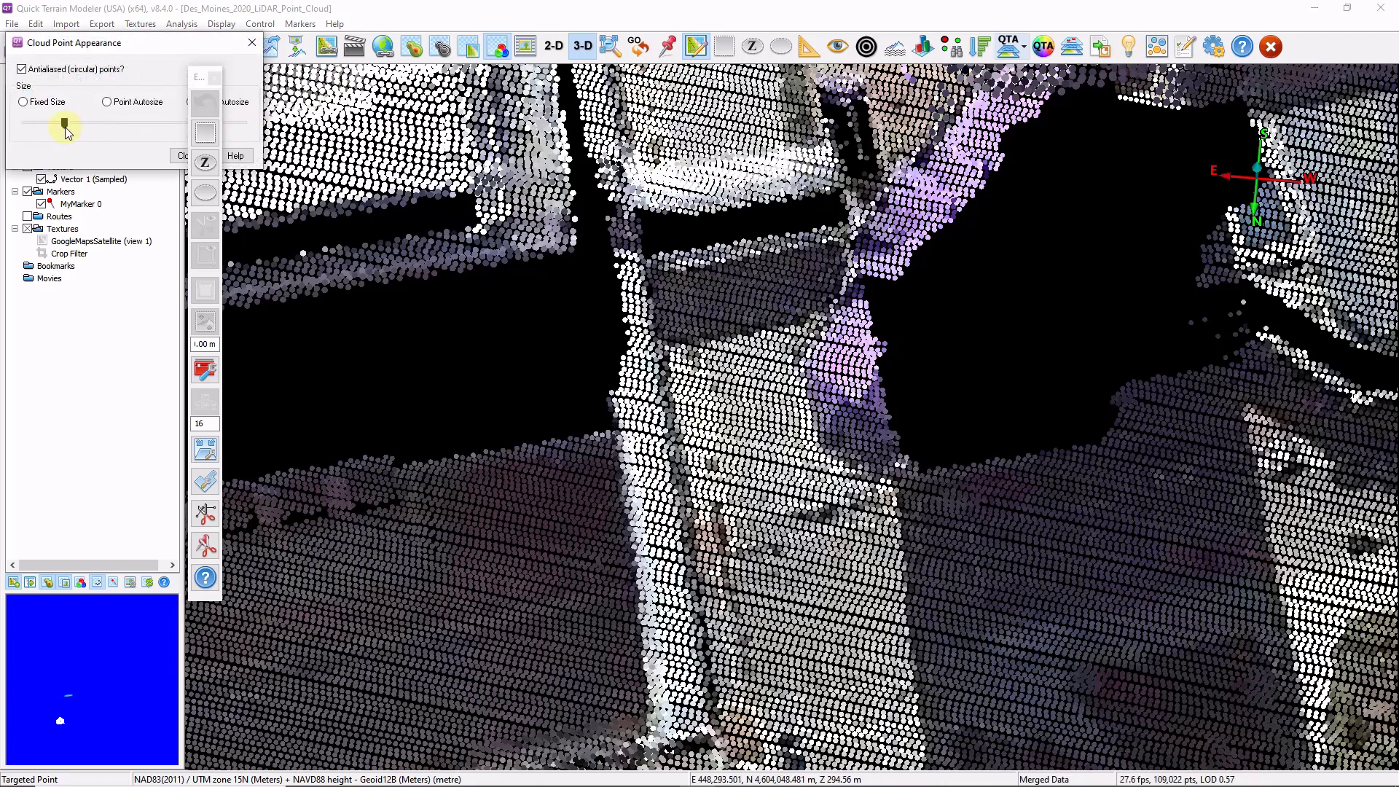
pyautogui.moveTo(64, 127); pyautogui.dragTo(80, 126)
pyautogui.click(256, 44)
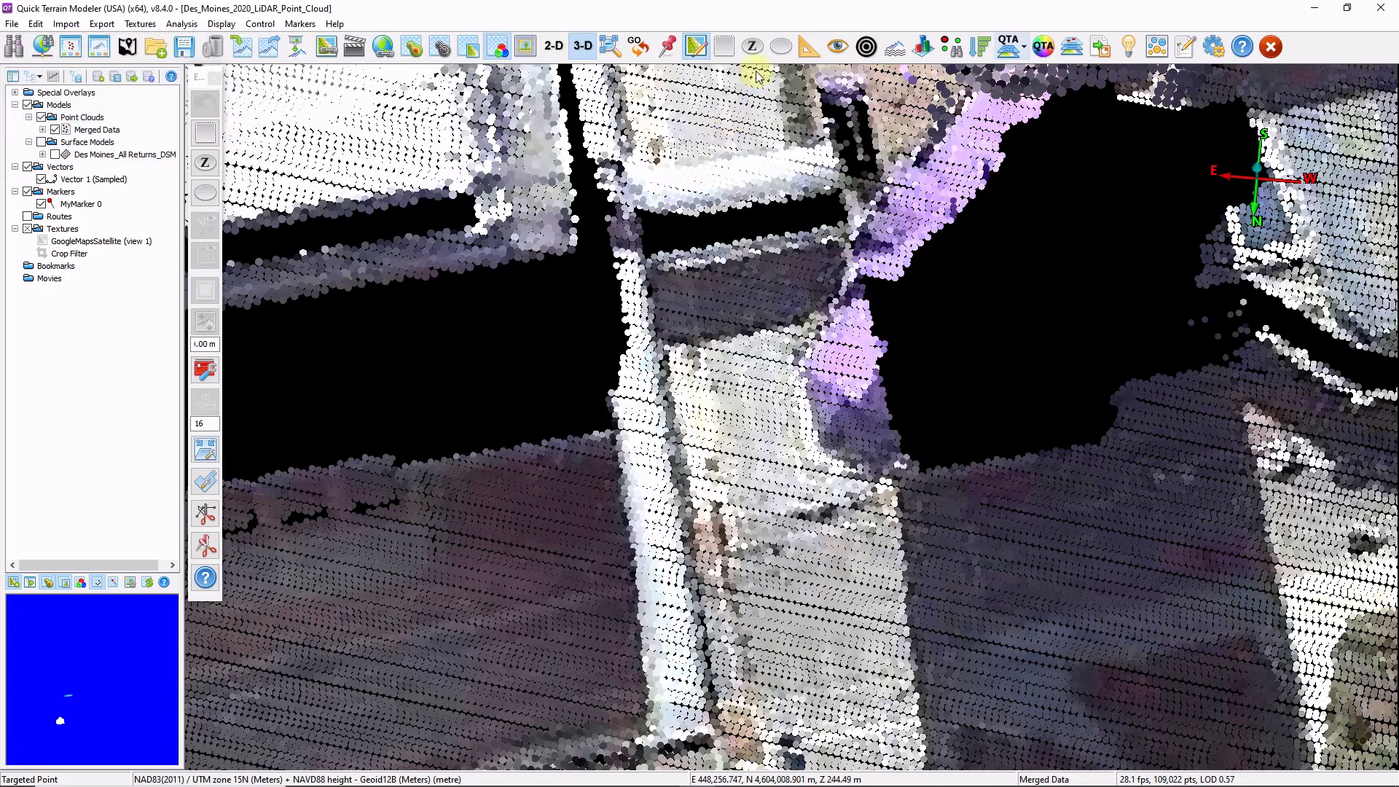
# Select grey roof points and populate the colour set from that selection
pyautogui.click(789, 56)
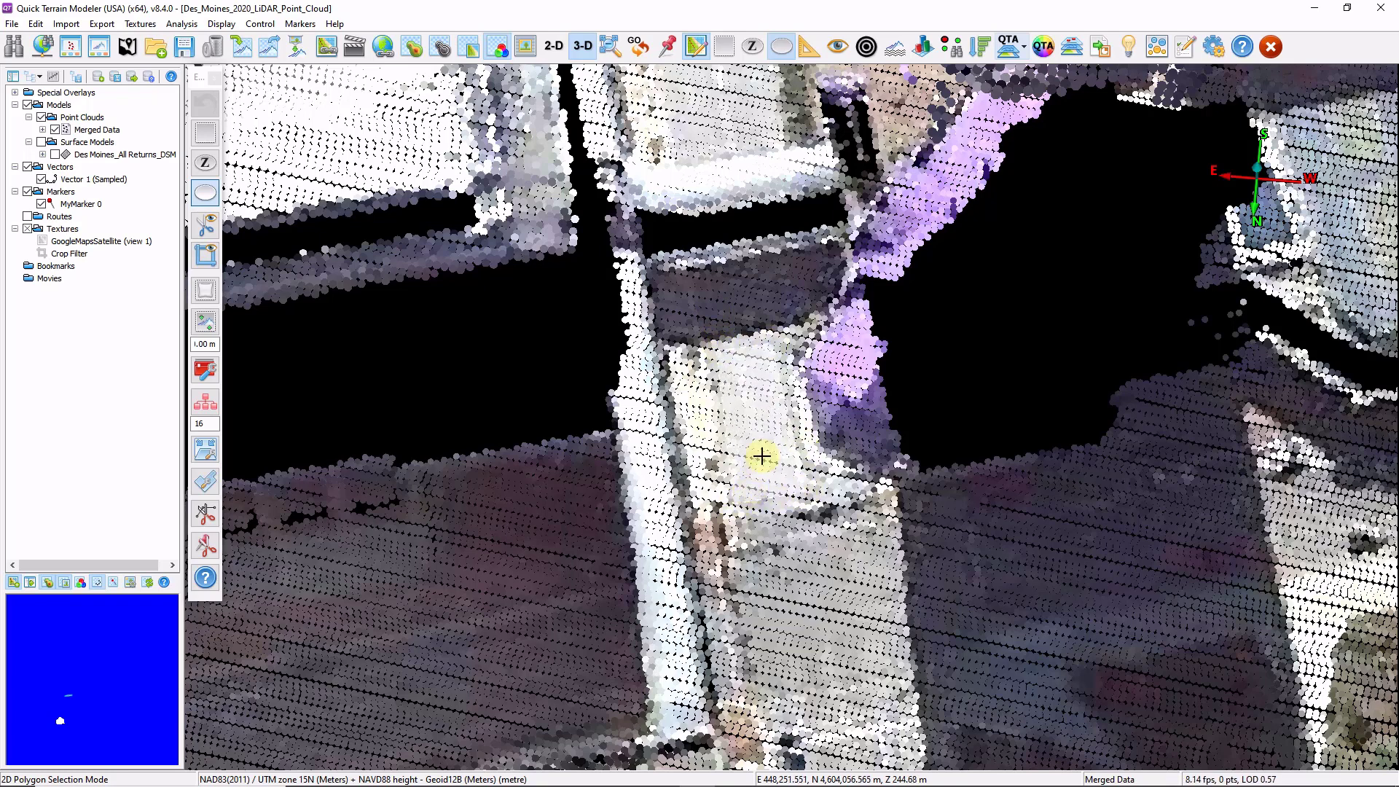
pyautogui.rightClick(769, 445)
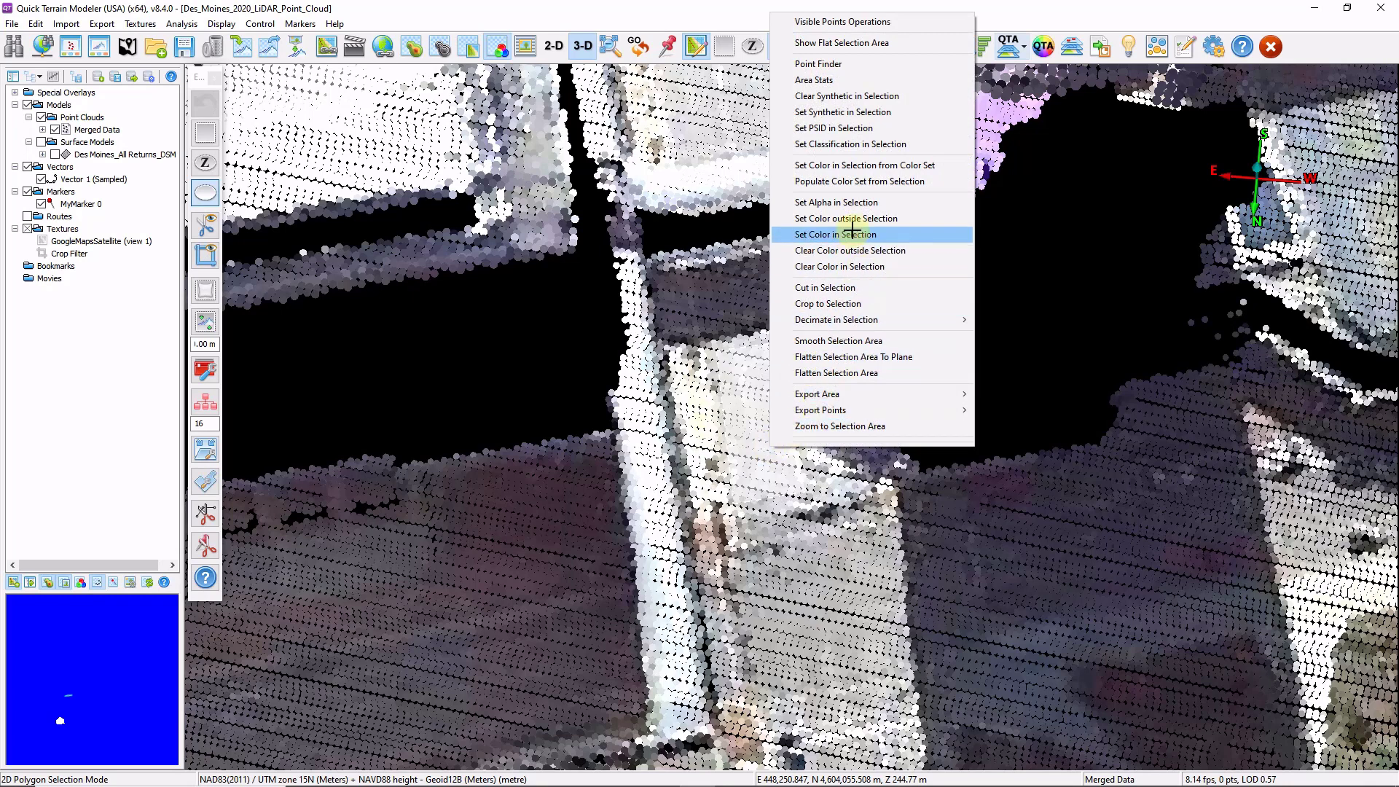
pyautogui.click(888, 182)
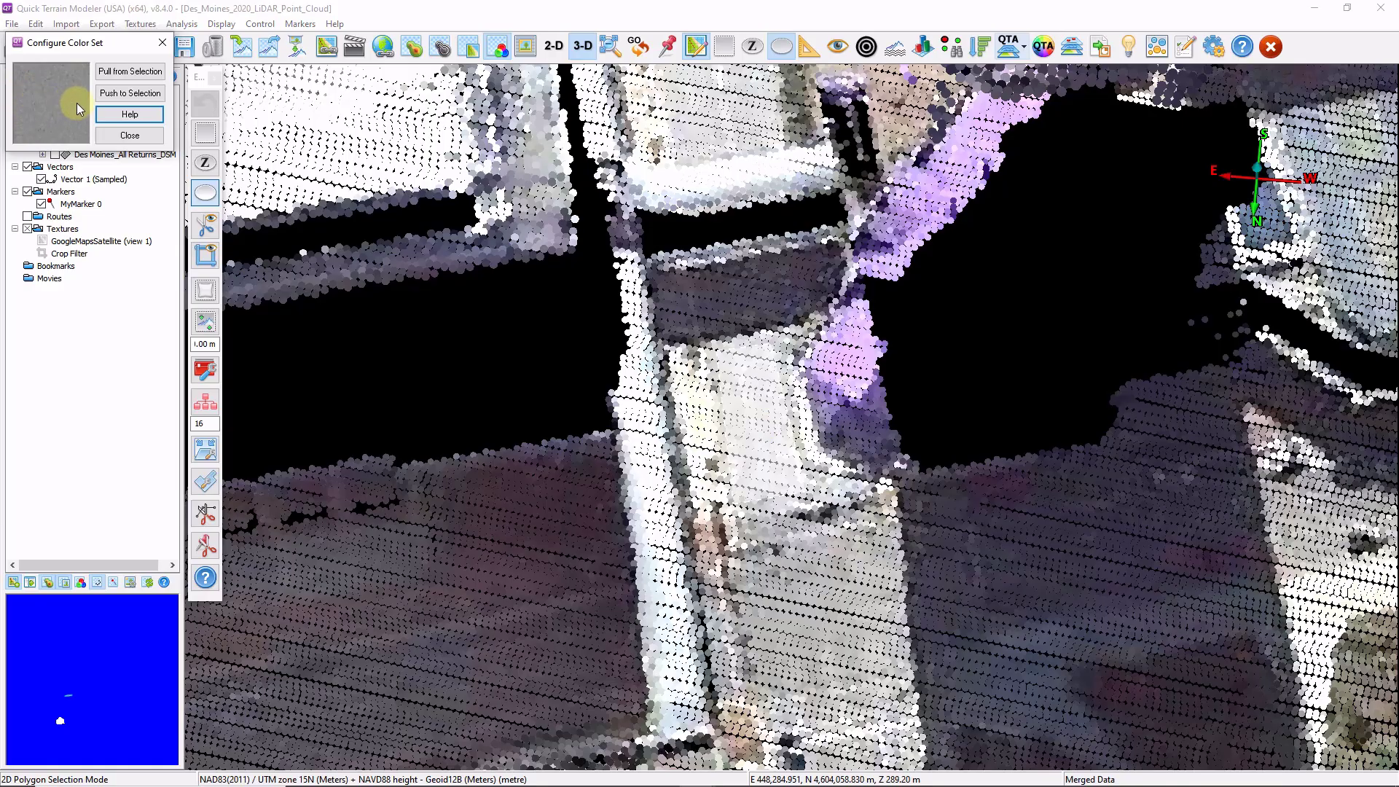
# Polygon-select the purple patch on the lower roof and push the grey colour set onto it
pyautogui.click(209, 194)
pyautogui.moveTo(649, 408); pyautogui.dragTo(699, 376)
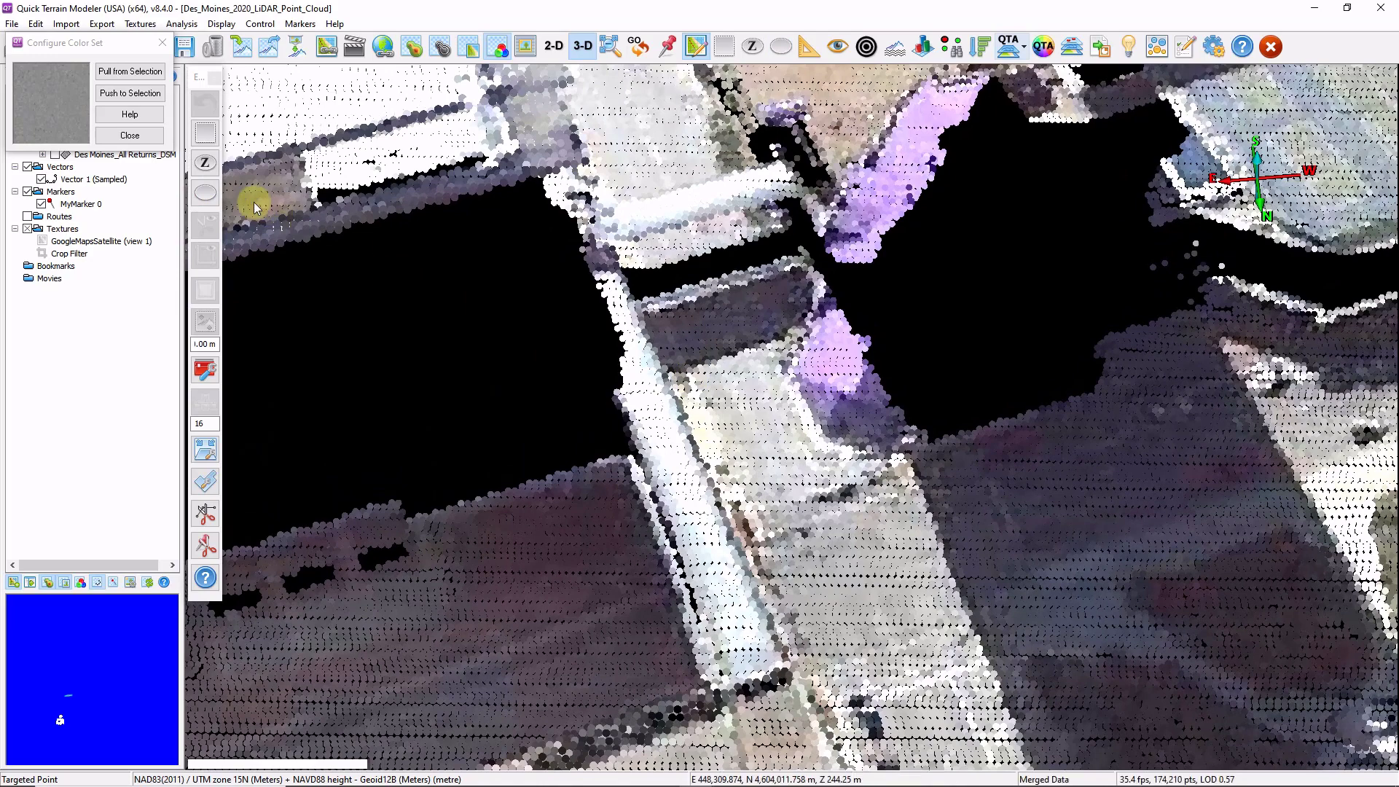
pyautogui.click(205, 193)
pyautogui.click(816, 290)
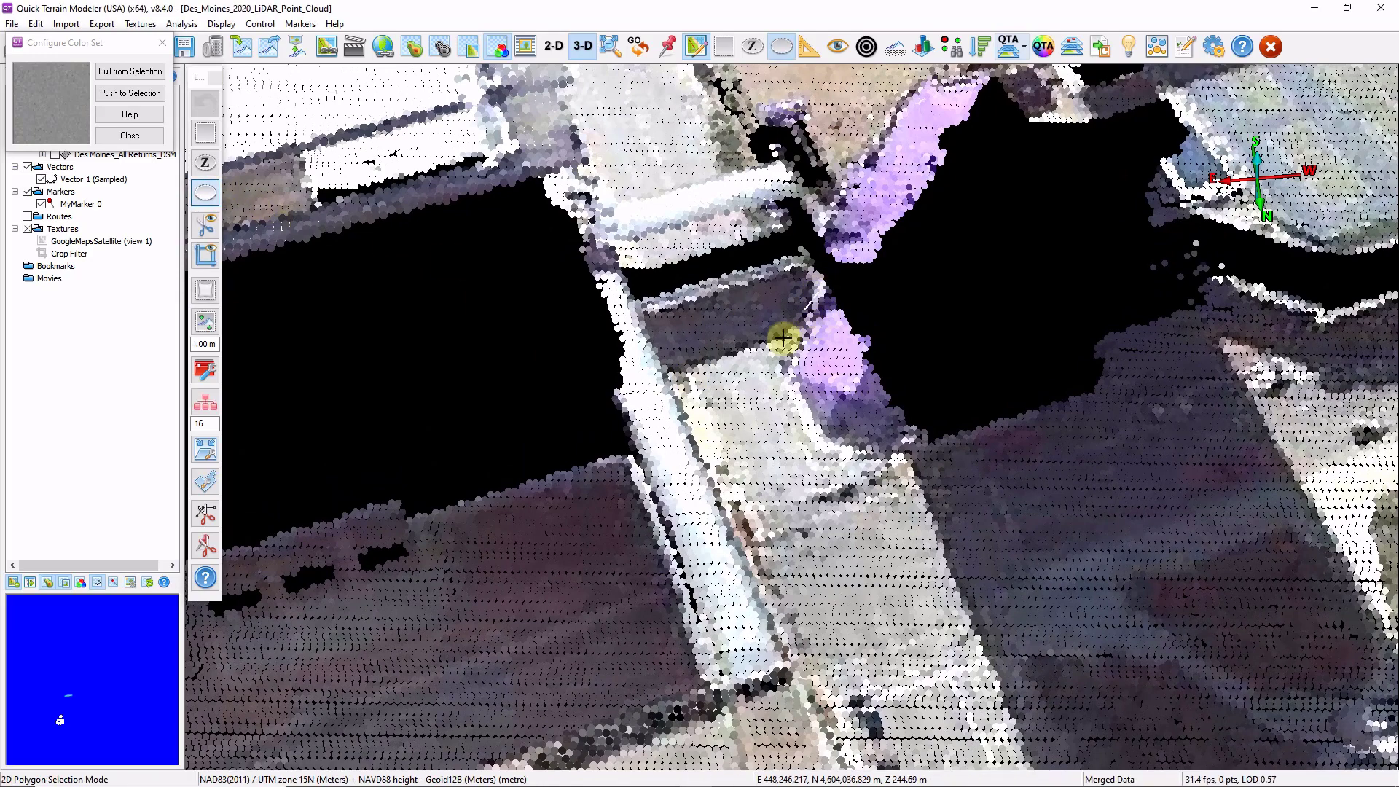
pyautogui.click(906, 453)
pyautogui.click(933, 410)
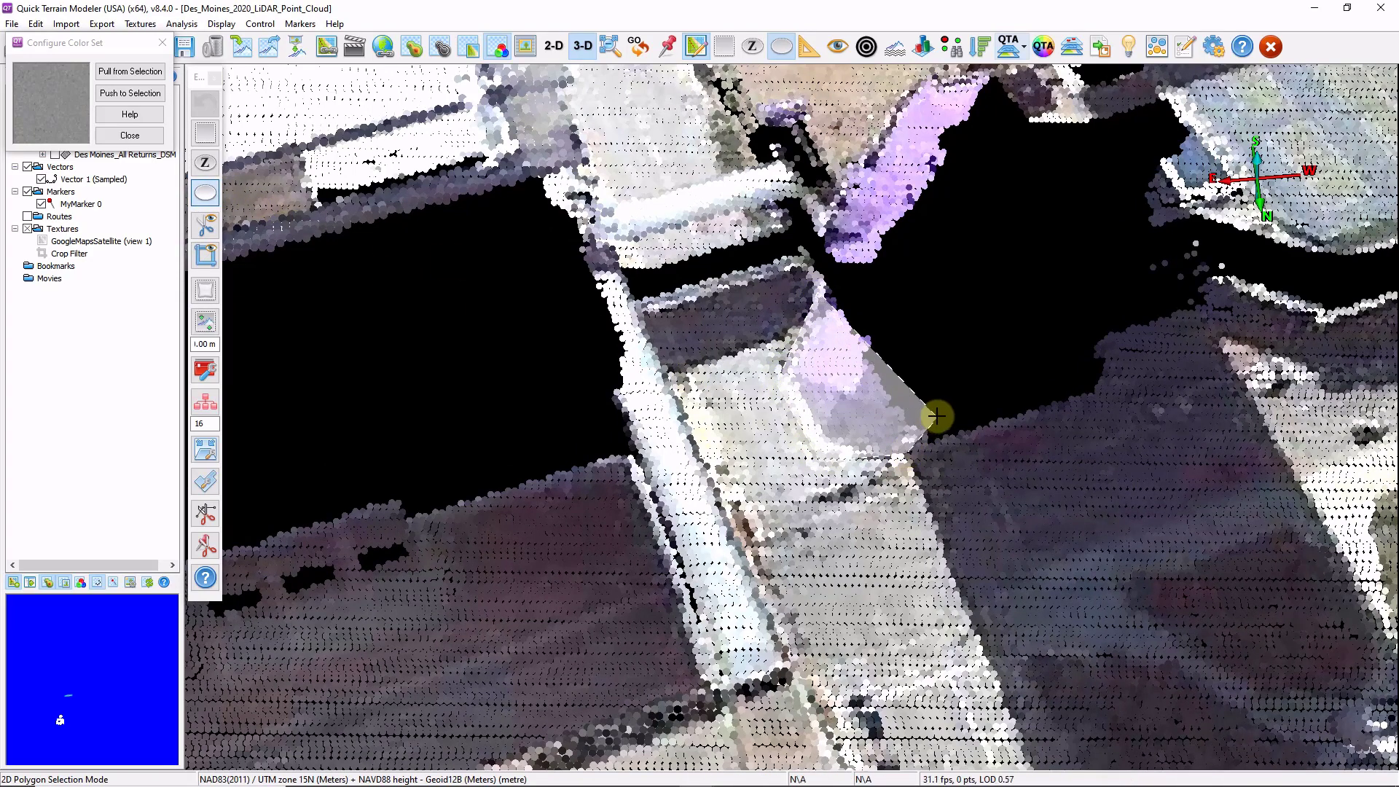
pyautogui.doubleClick(890, 319)
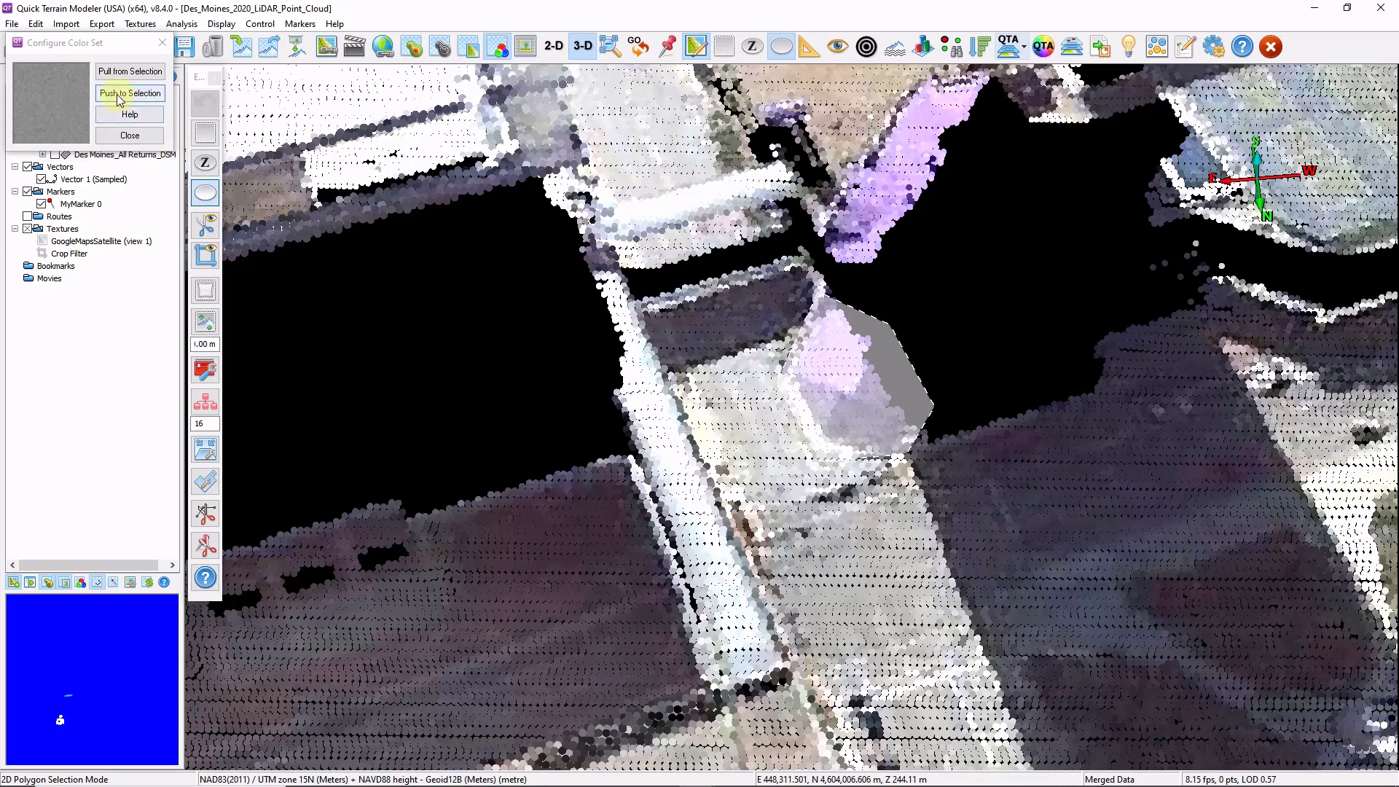
pyautogui.click(150, 94)
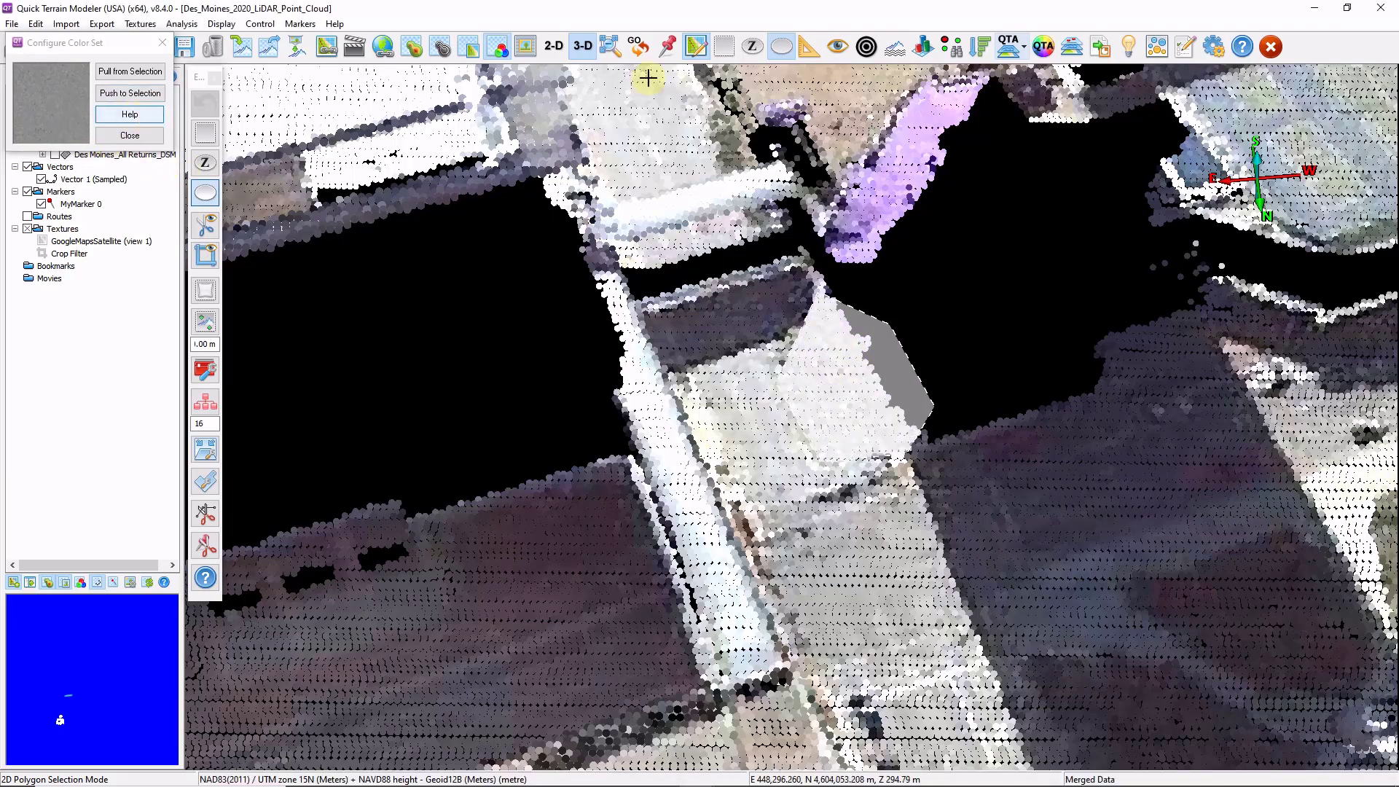
pyautogui.click(776, 52)
# Ellipse-select the purple tower and pull its colours into the colour set
pyautogui.scroll(-5, 793, 310)
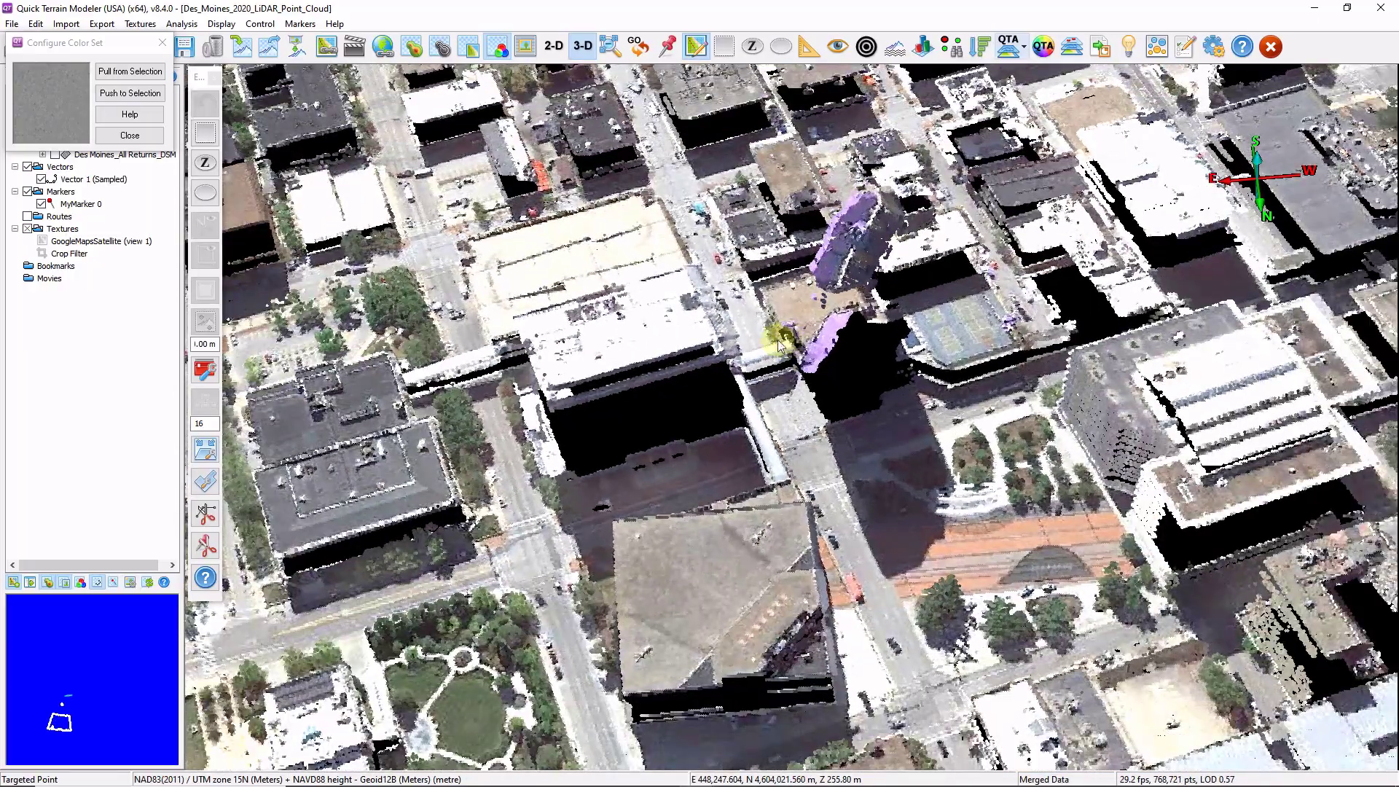
pyautogui.scroll(5, 701, 361)
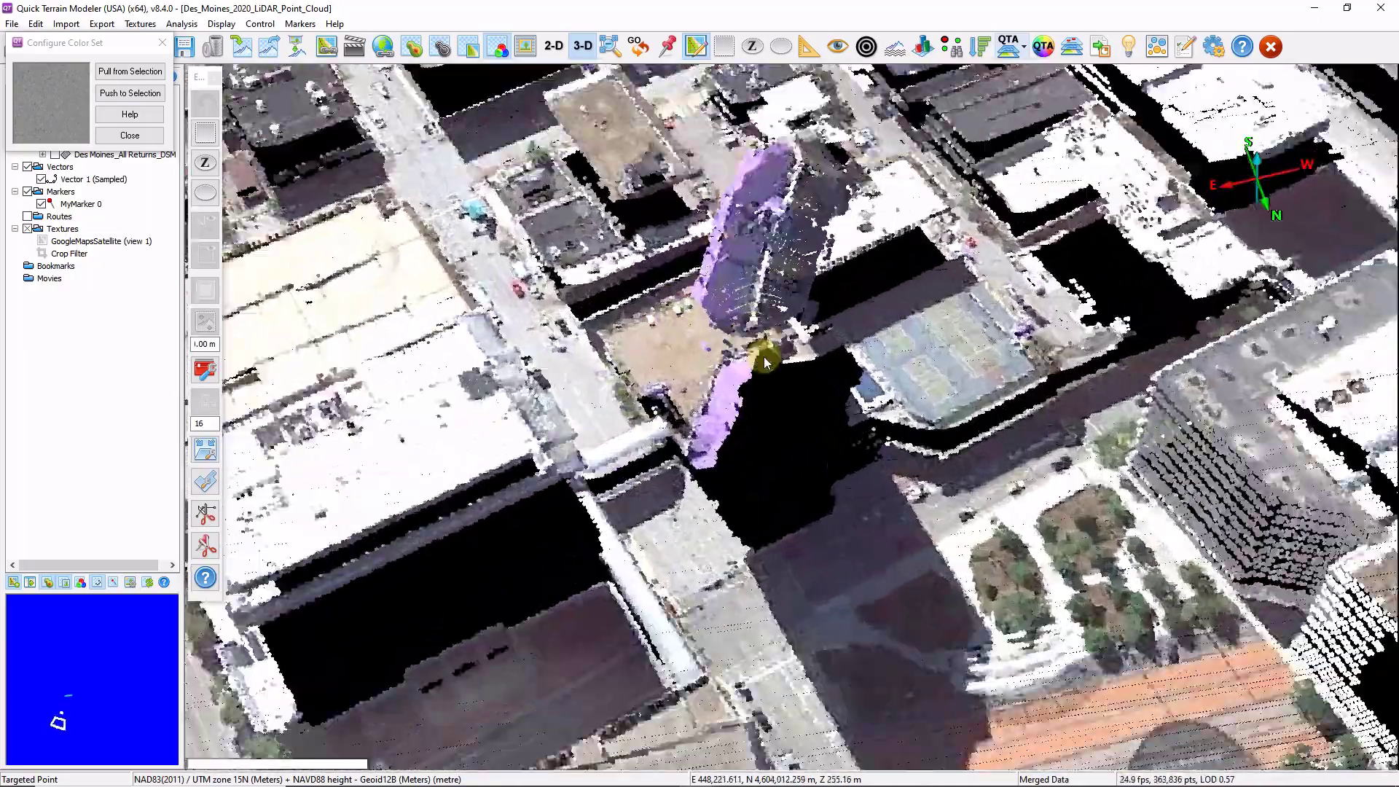
pyautogui.moveTo(765, 361); pyautogui.dragTo(829, 440)
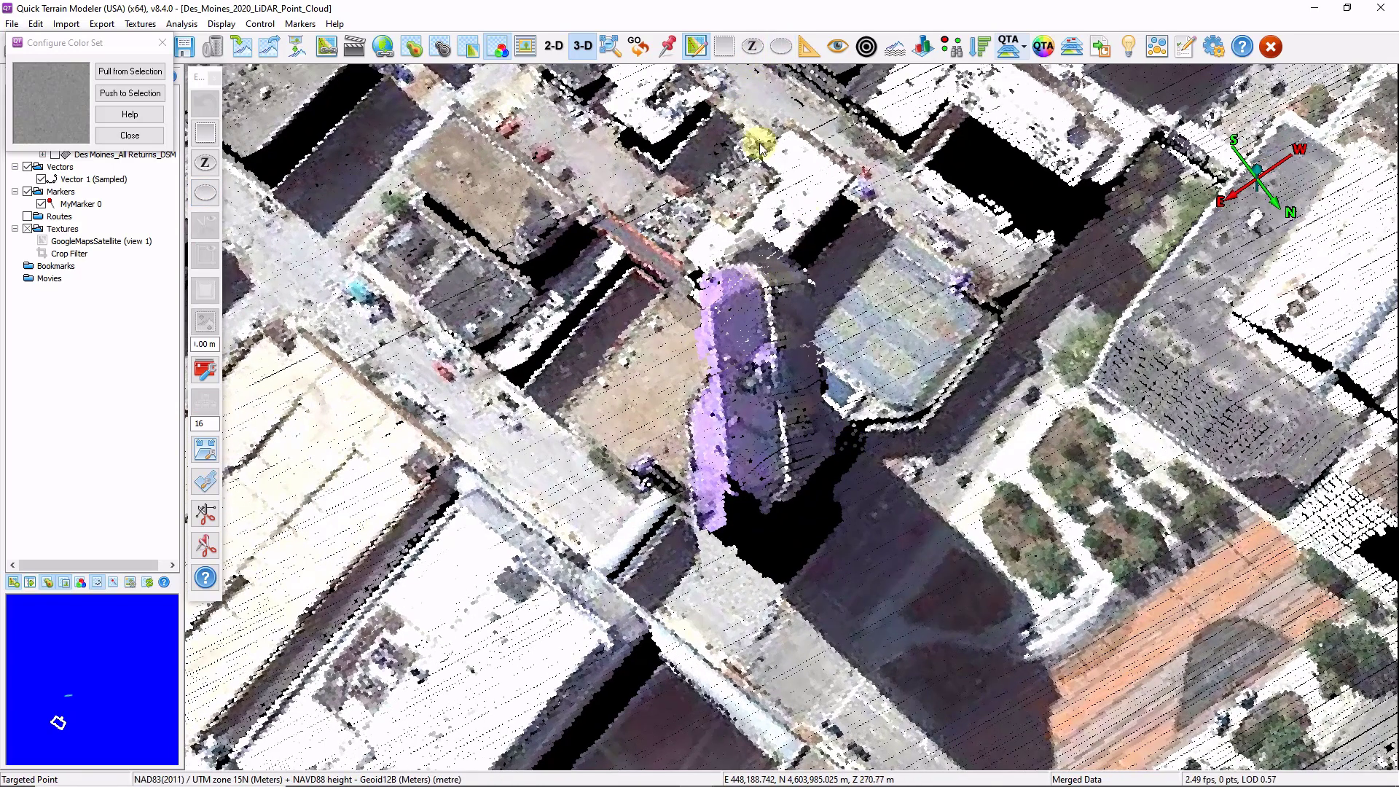
pyautogui.click(781, 46)
pyautogui.moveTo(706, 294); pyautogui.dragTo(770, 481)
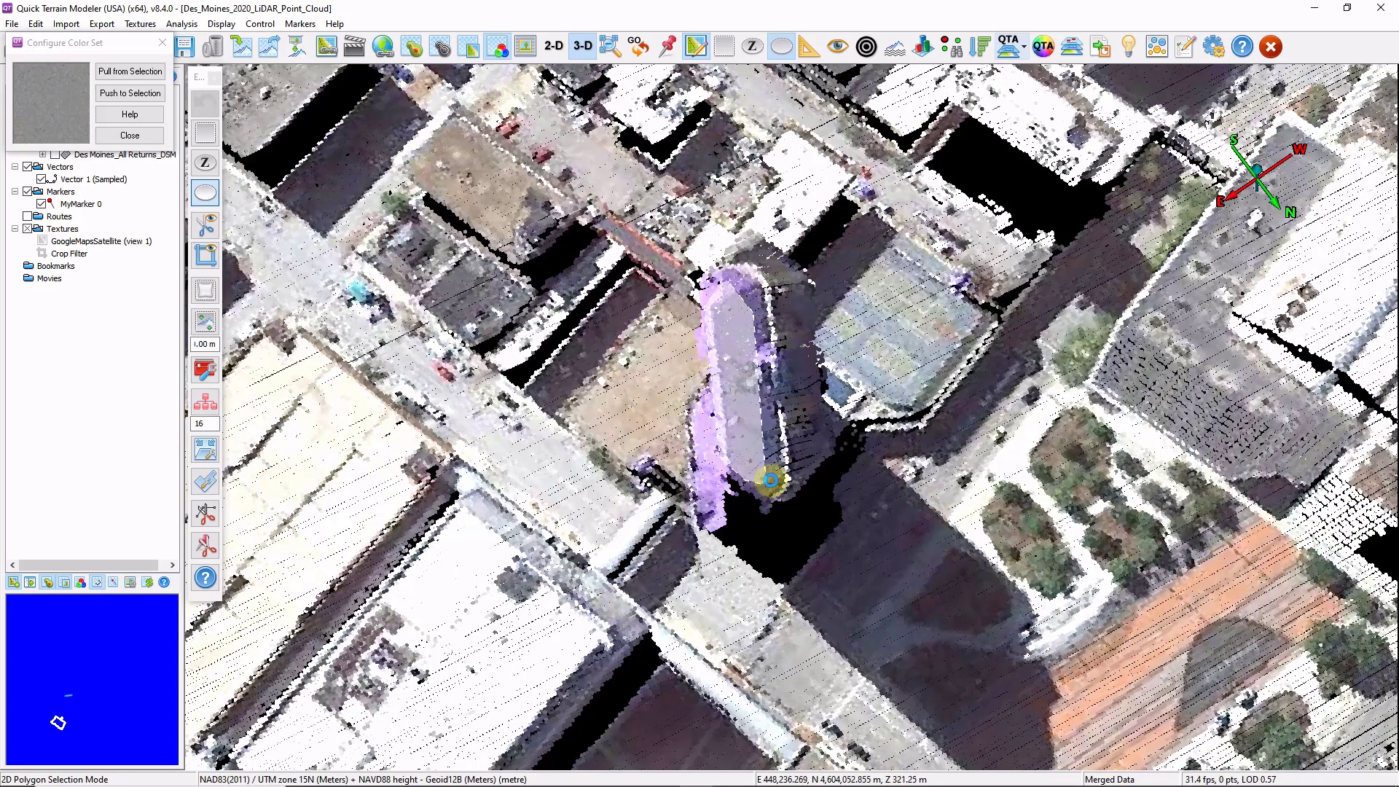
pyautogui.click(138, 70)
pyautogui.click(137, 71)
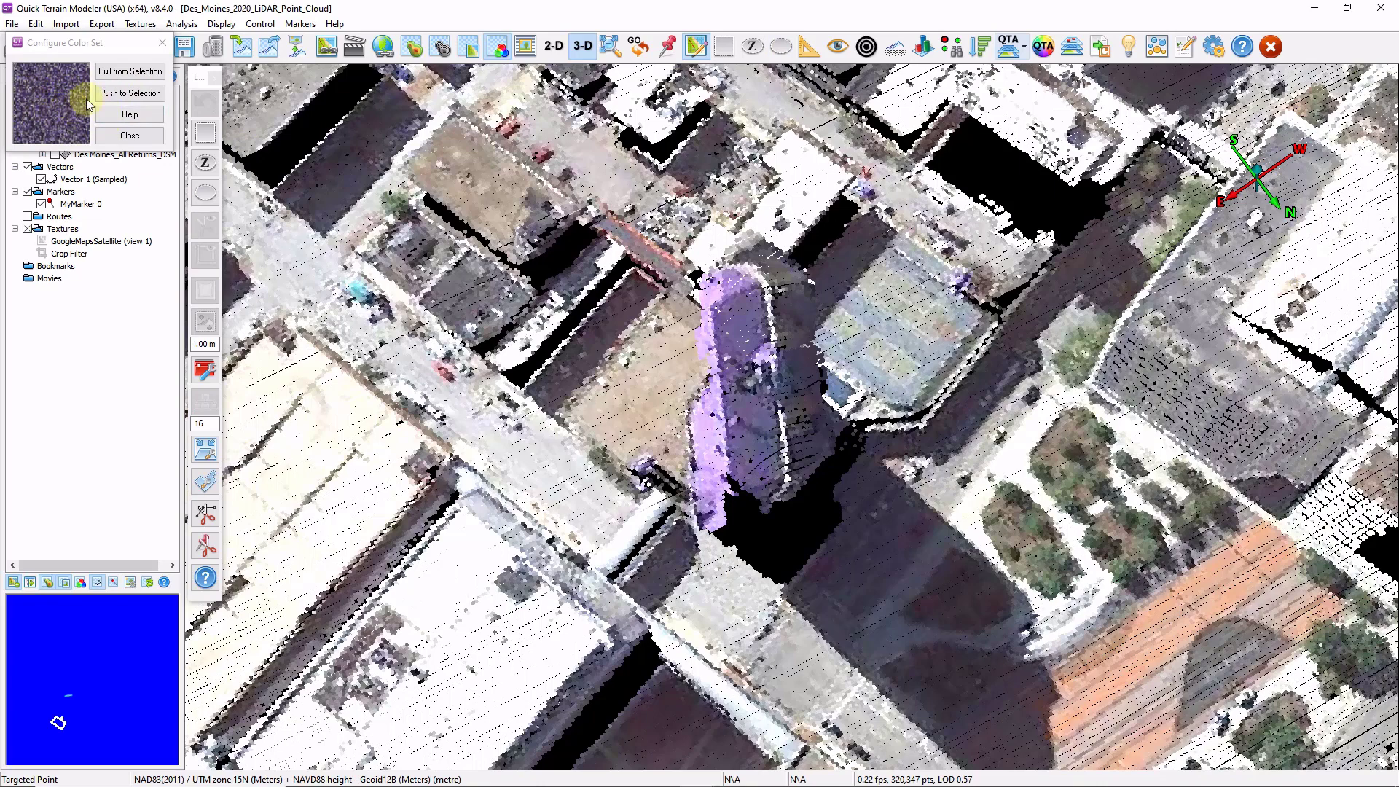
pyautogui.click(162, 42)
# Zoom and orbit over downtown to bring the arched river bridge into view
pyautogui.scroll(-5, 938, 490)
pyautogui.scroll(-5, 938, 488)
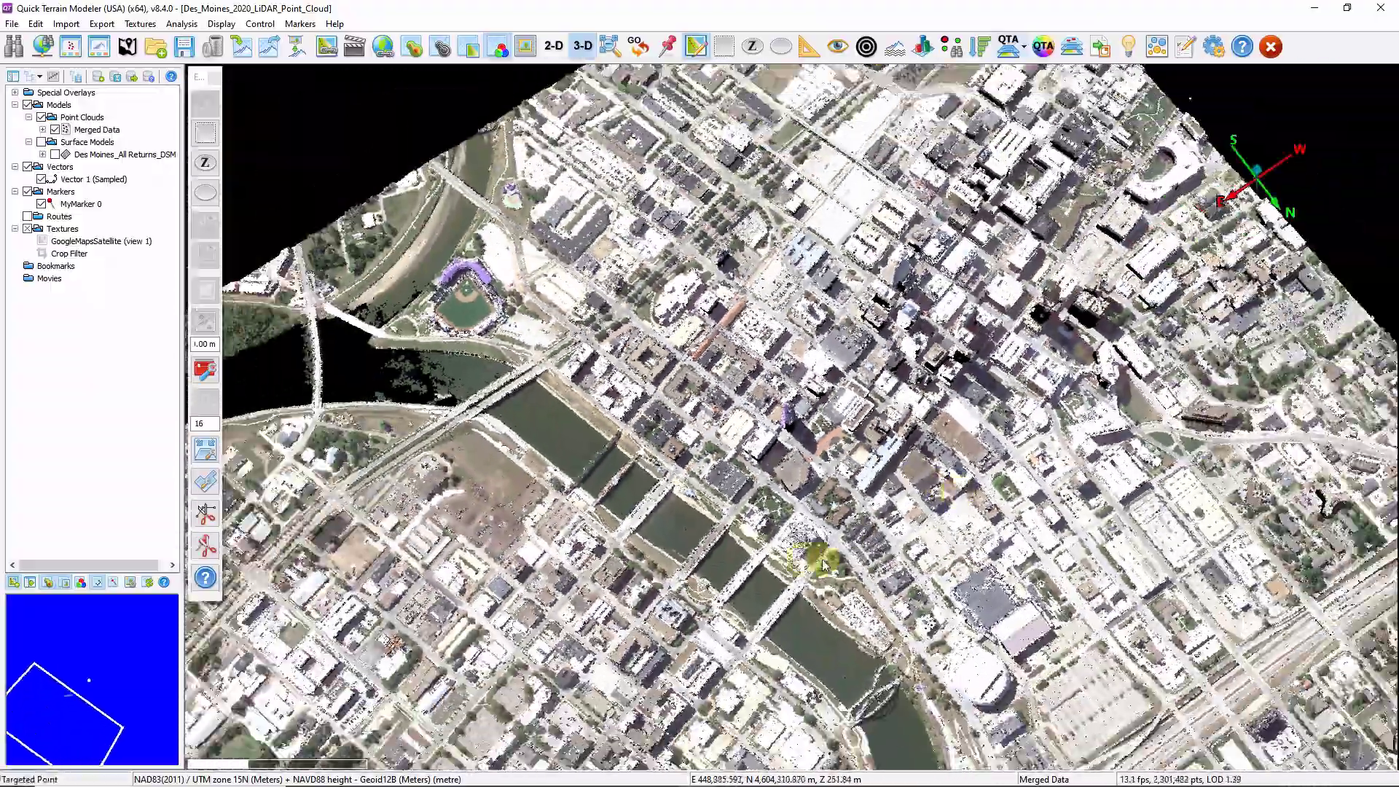
pyautogui.moveTo(818, 556); pyautogui.dragTo(890, 417)
pyautogui.scroll(5, 1030, 552)
pyautogui.scroll(5, 890, 417)
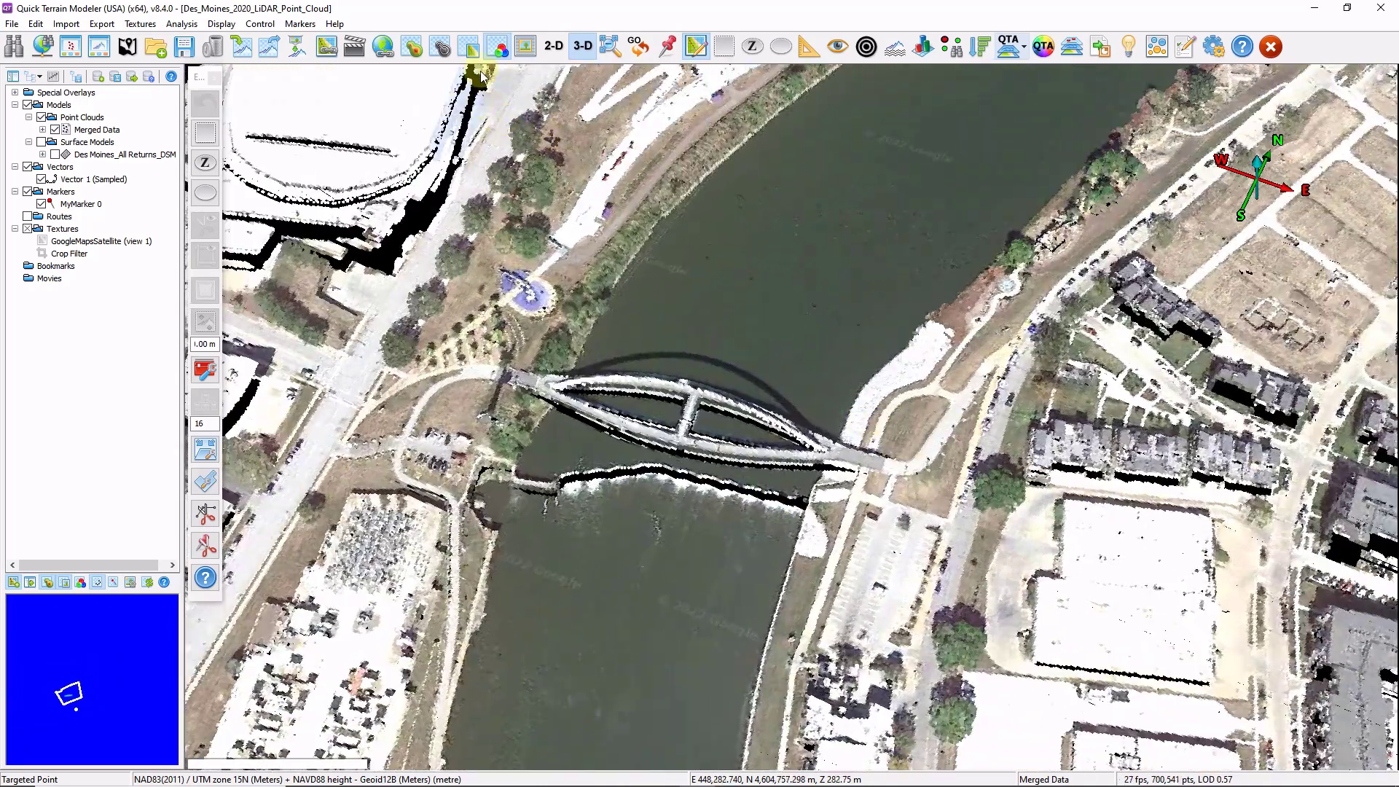
# Measure a 151.081 m line along the bridge deck and open its profile view
pyautogui.click(497, 49)
pyautogui.click(470, 47)
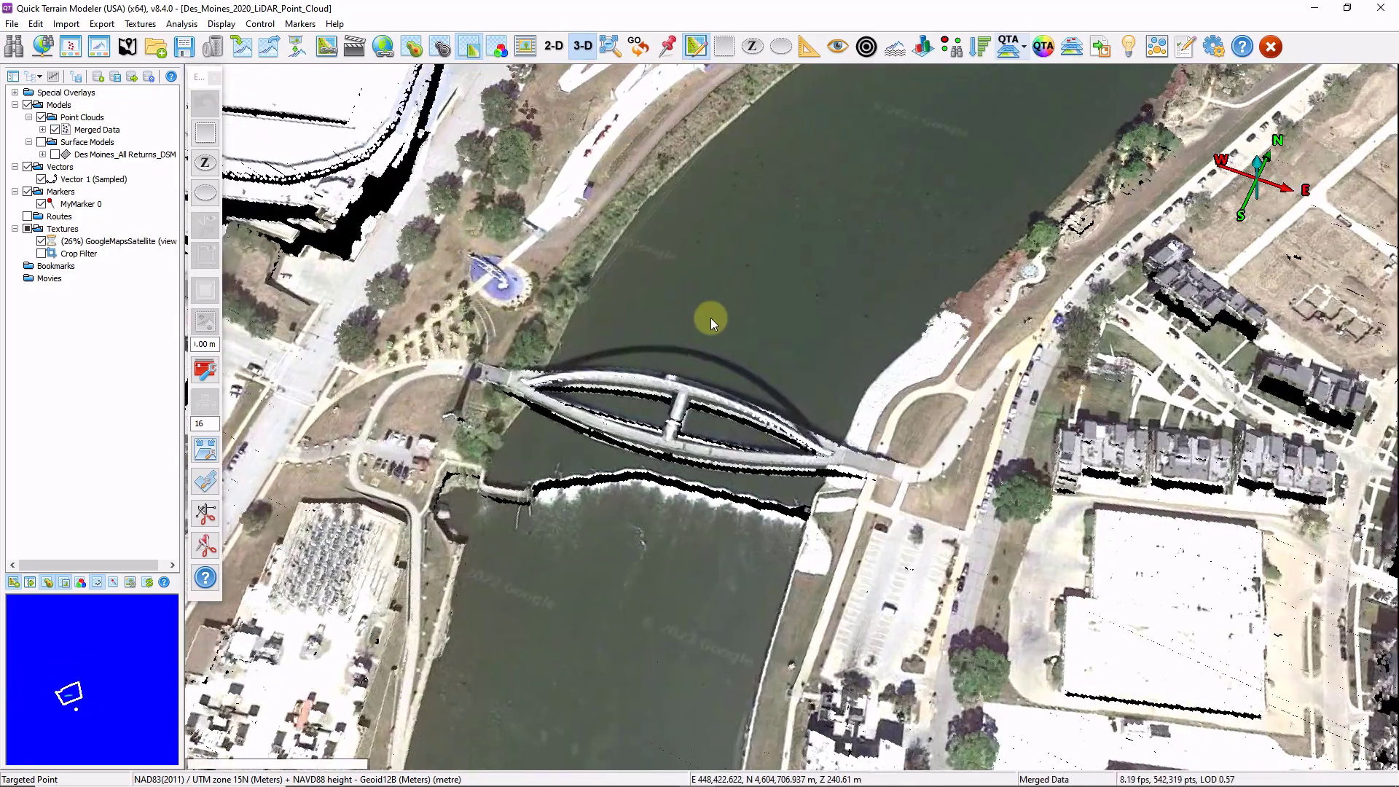
pyautogui.moveTo(710, 317); pyautogui.dragTo(697, 421)
pyautogui.click(808, 47)
pyautogui.moveTo(375, 462); pyautogui.dragTo(925, 470)
pyautogui.rightClick(925, 470)
pyautogui.click(995, 501)
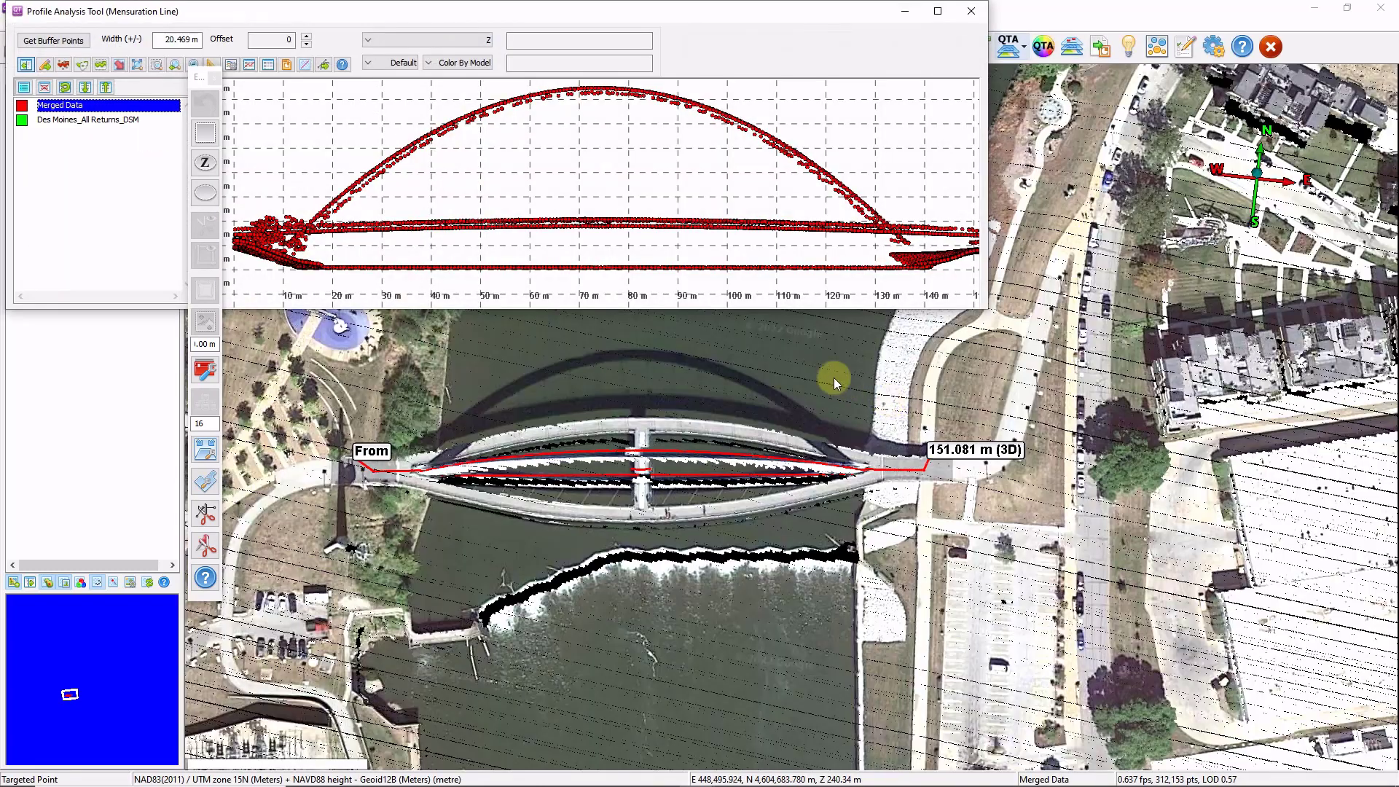
# Set the profile buffer width to 20, reload buffer points, and show only them in 3-D
pyautogui.click(168, 38)
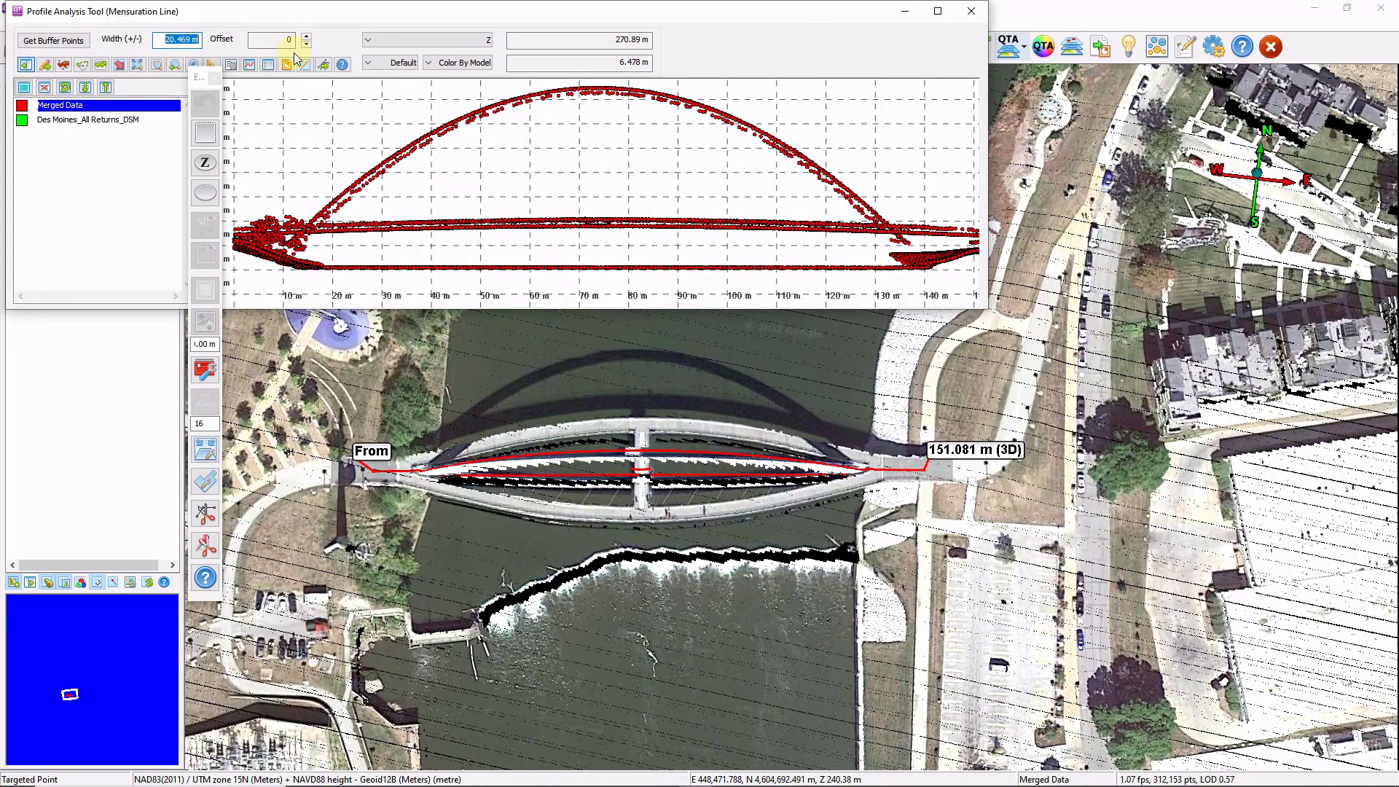
pyautogui.write('20')
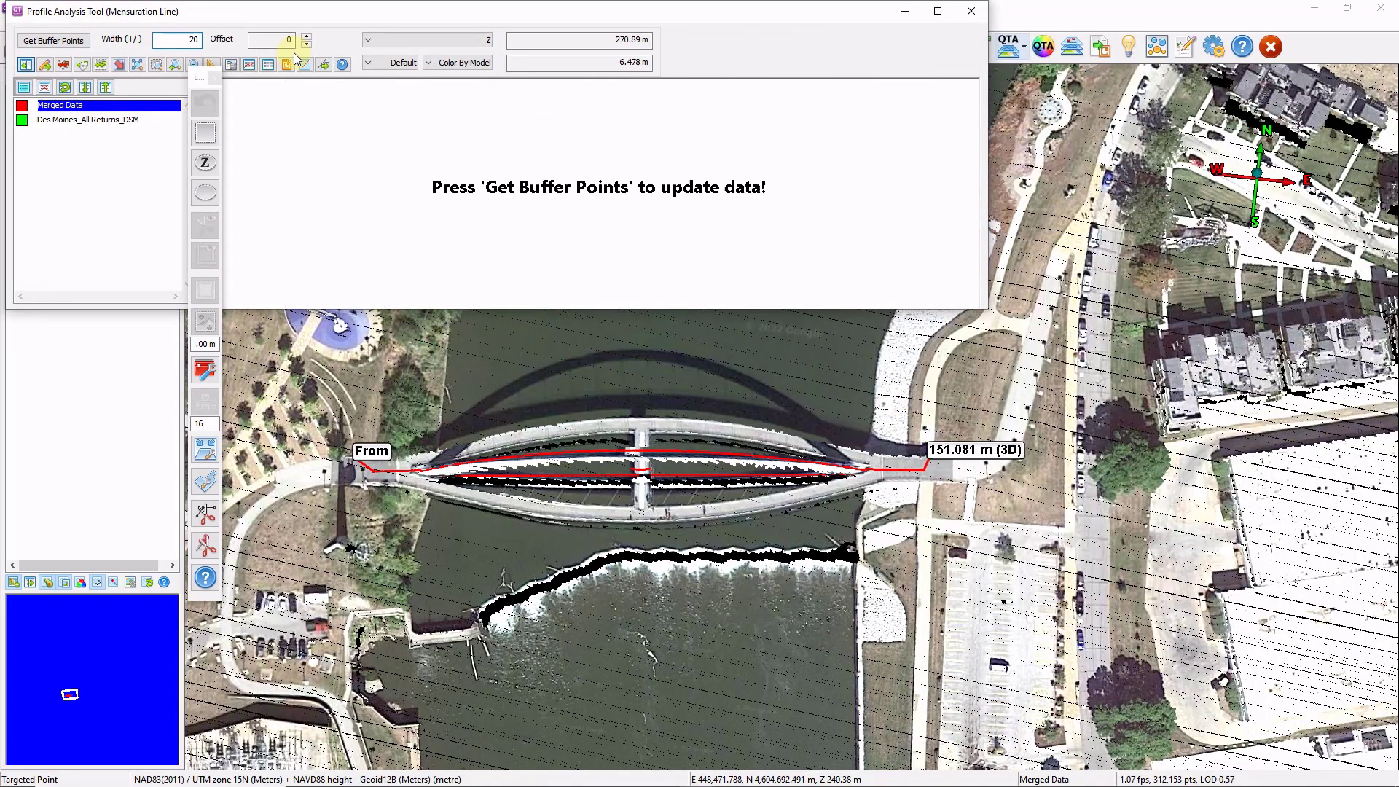
pyautogui.click(75, 42)
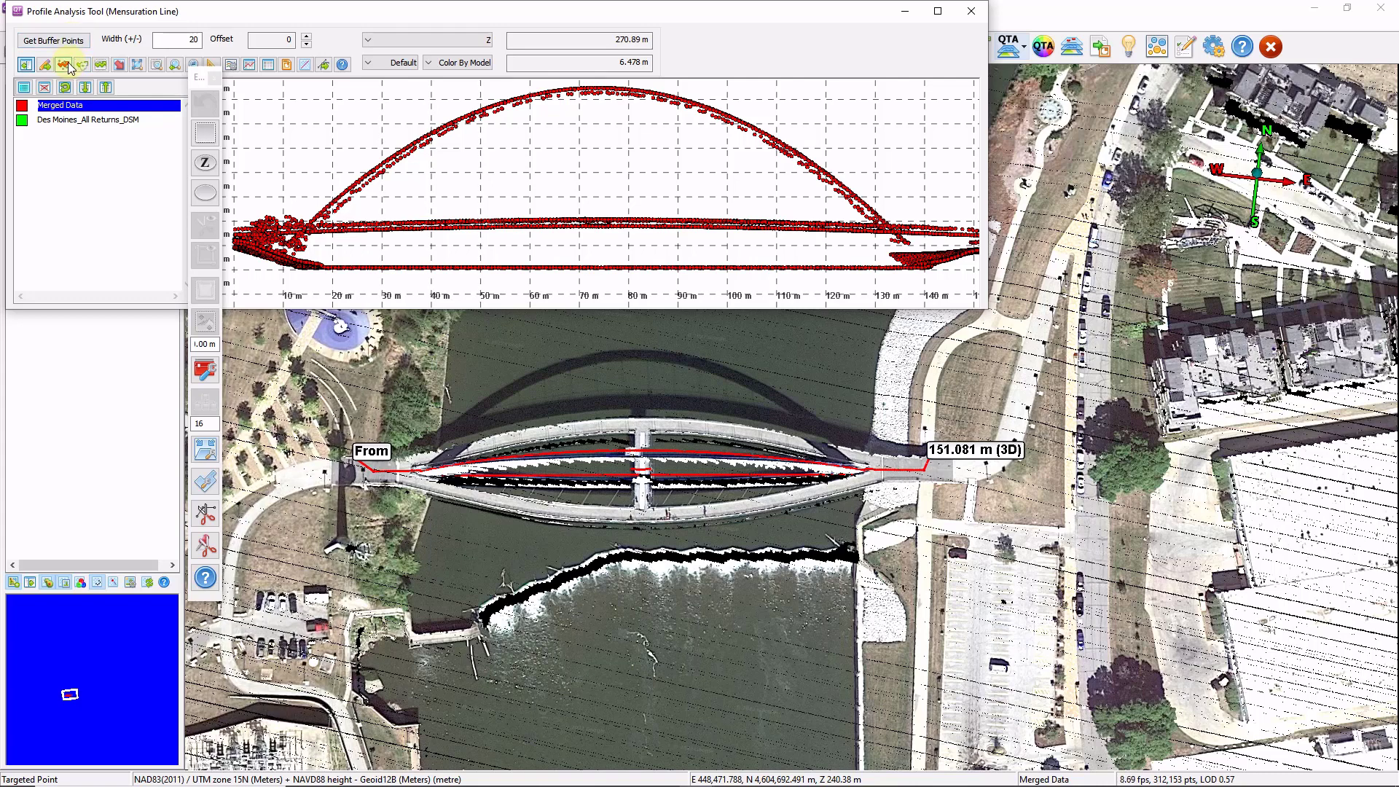
pyautogui.click(82, 66)
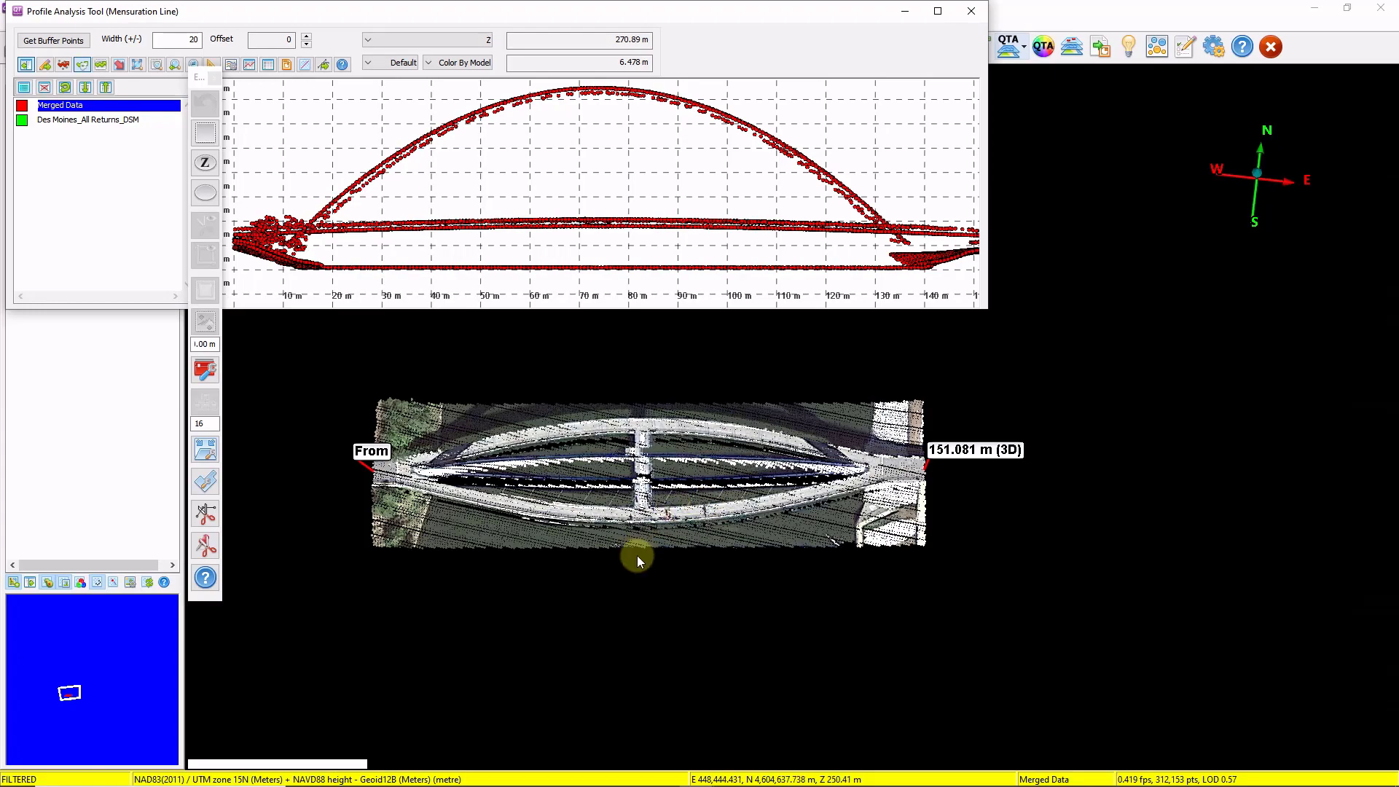
pyautogui.moveTo(637, 555); pyautogui.dragTo(656, 403)
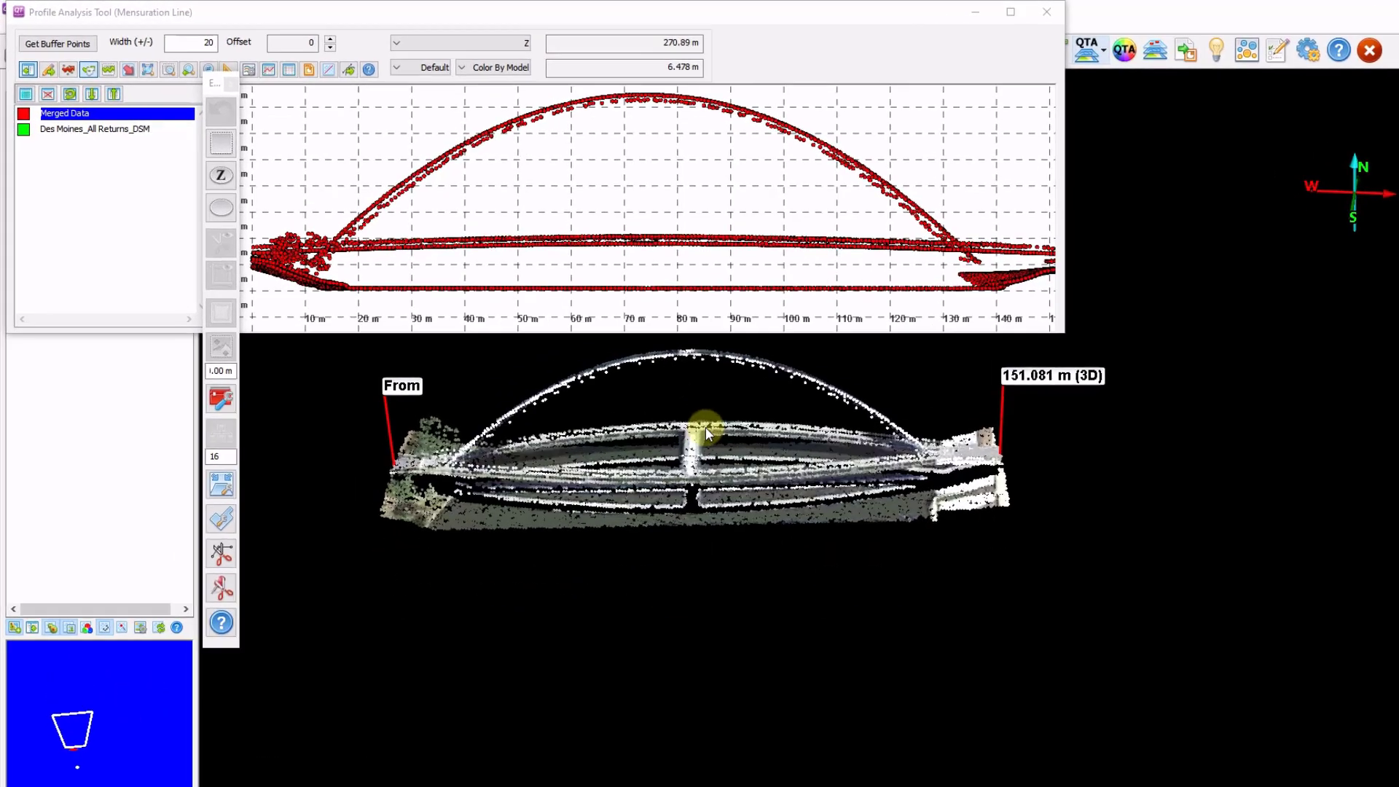
pyautogui.moveTo(697, 434); pyautogui.dragTo(798, 545, button='middle')
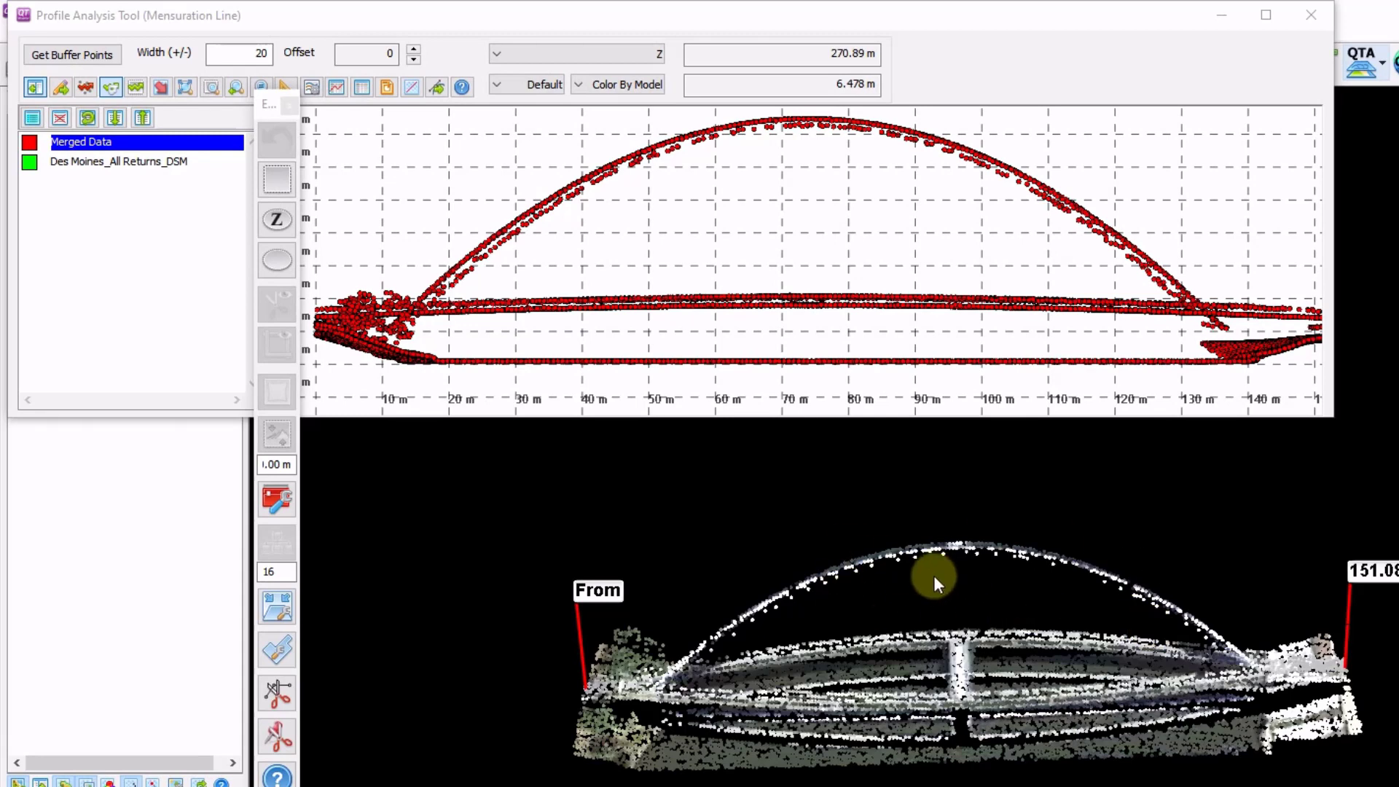
pyautogui.click(485, 103)
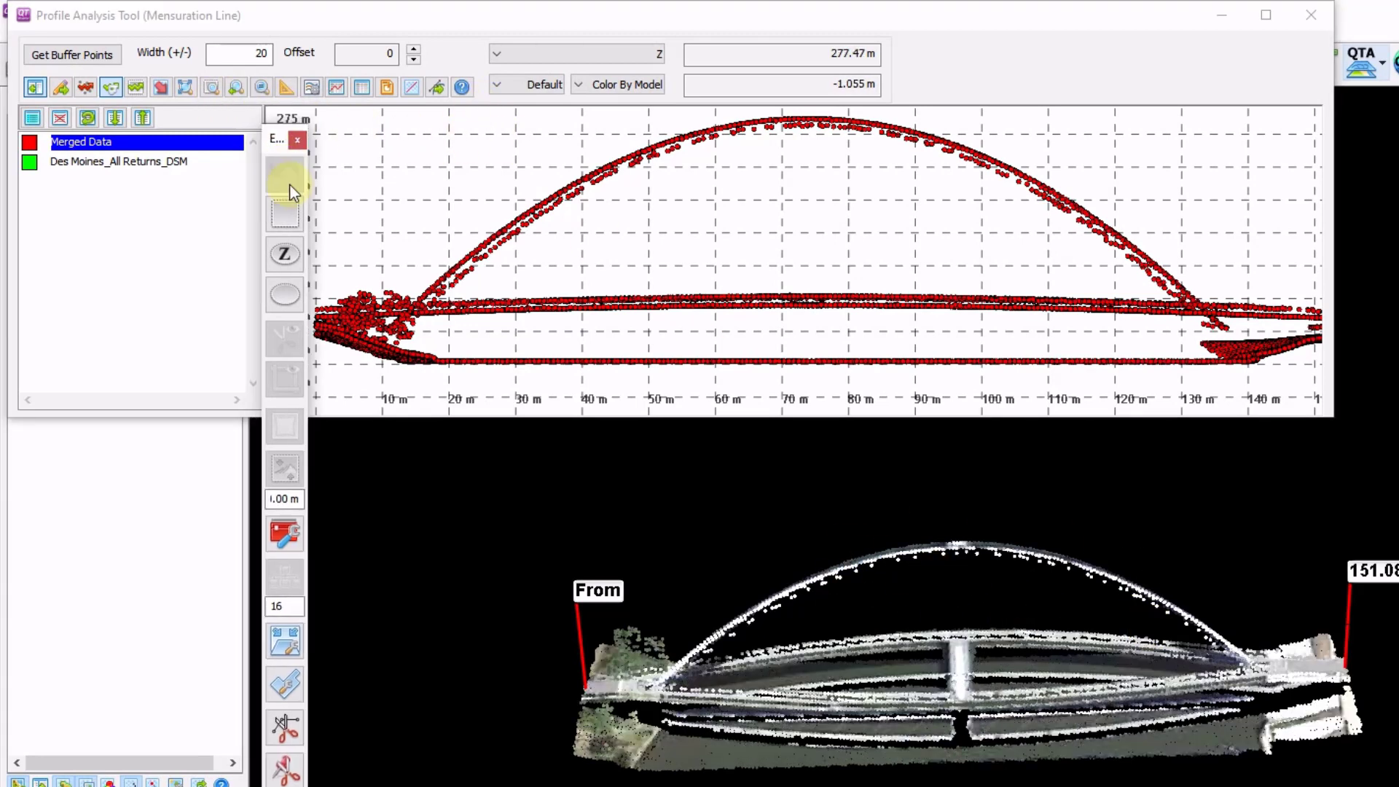
# Enable Edit Mode and draw a polygon selection area around the bridge arch
pyautogui.click(61, 88)
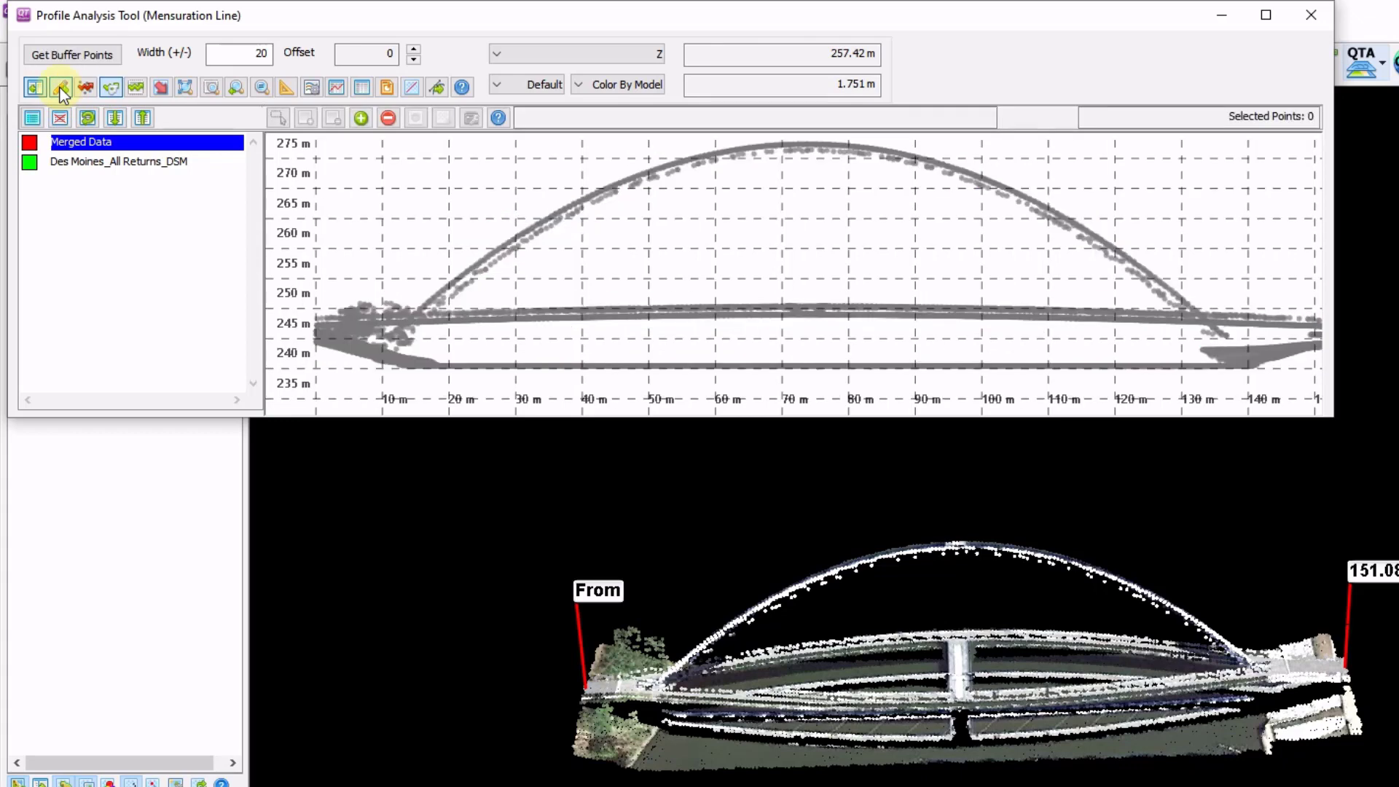
pyautogui.click(278, 119)
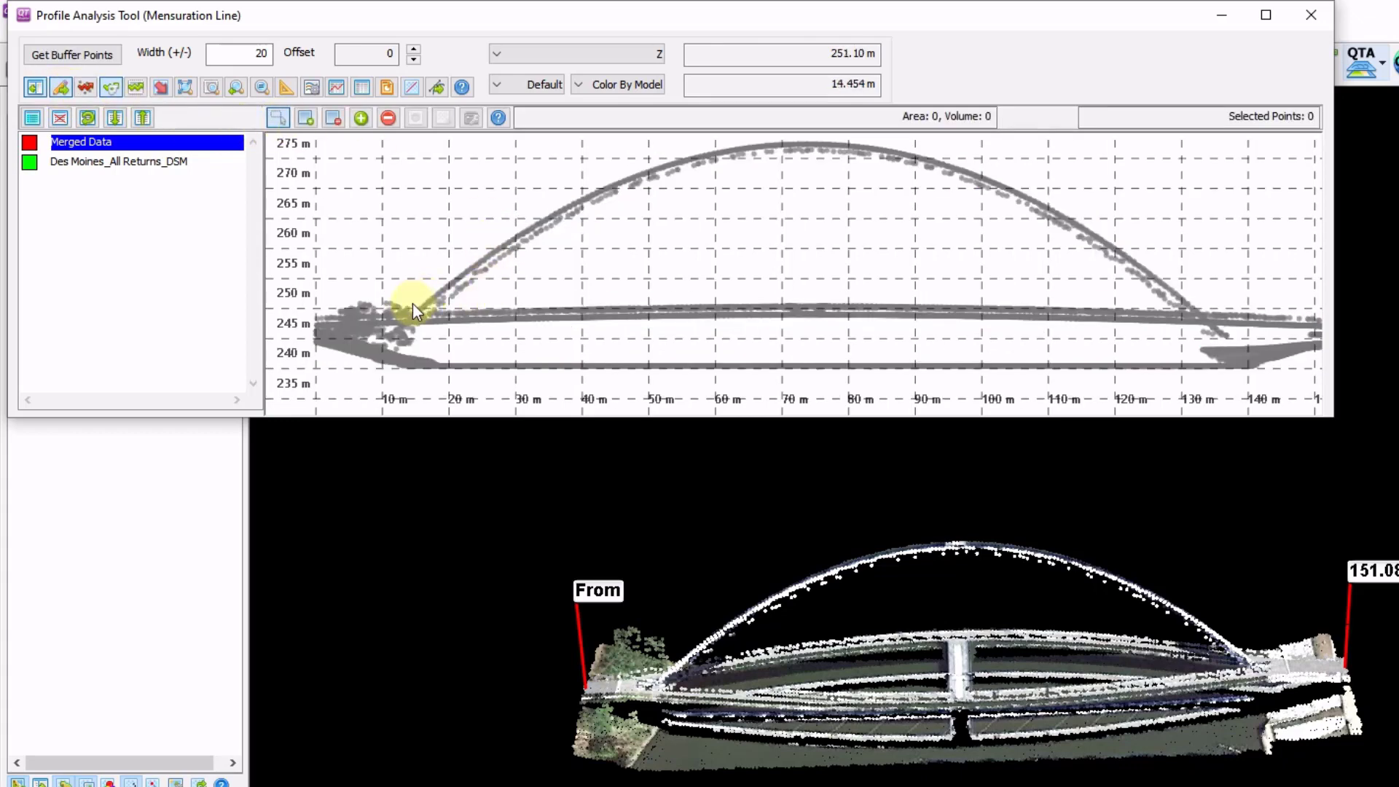
pyautogui.click(457, 305)
pyautogui.click(623, 230)
pyautogui.click(734, 193)
pyautogui.click(946, 205)
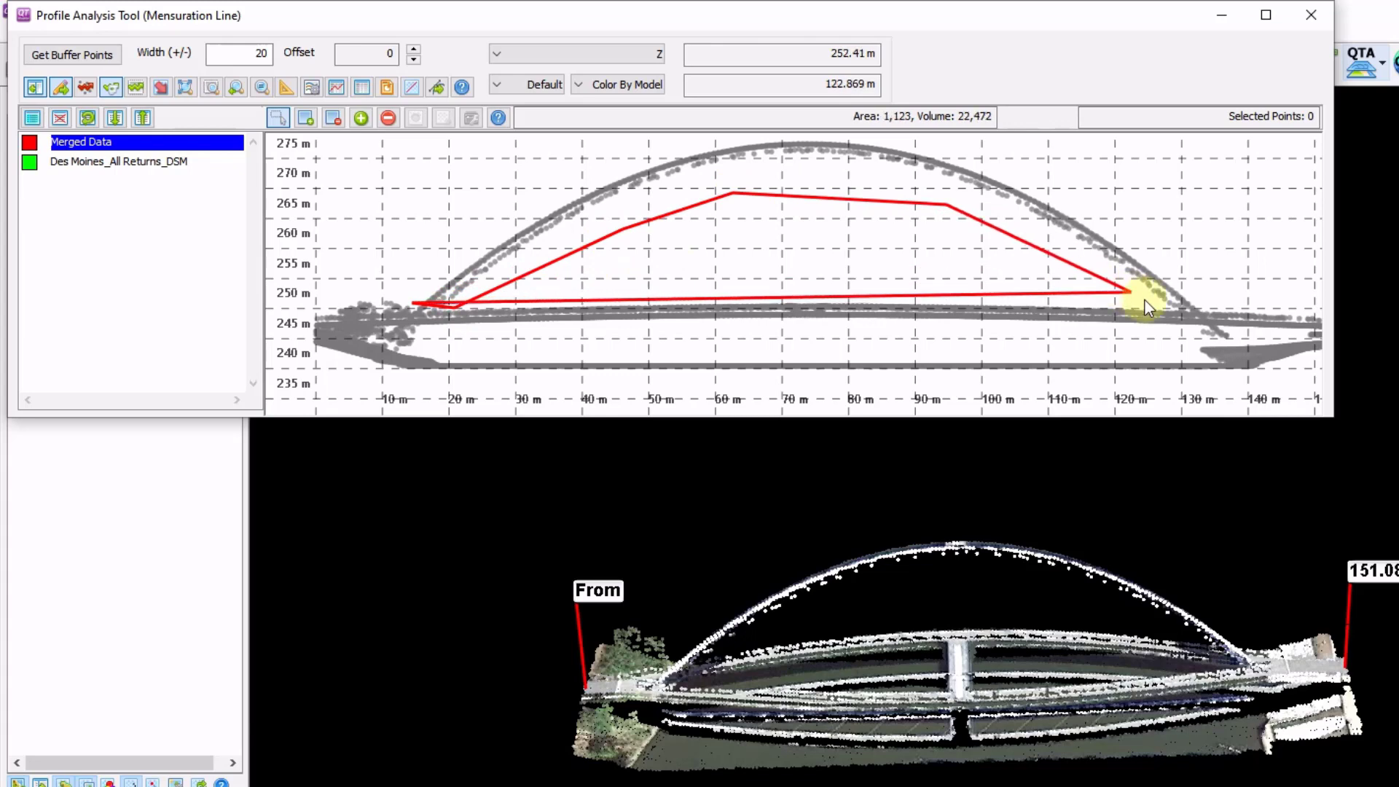
pyautogui.click(1164, 310)
pyautogui.click(1212, 307)
pyautogui.click(1034, 175)
pyautogui.click(903, 142)
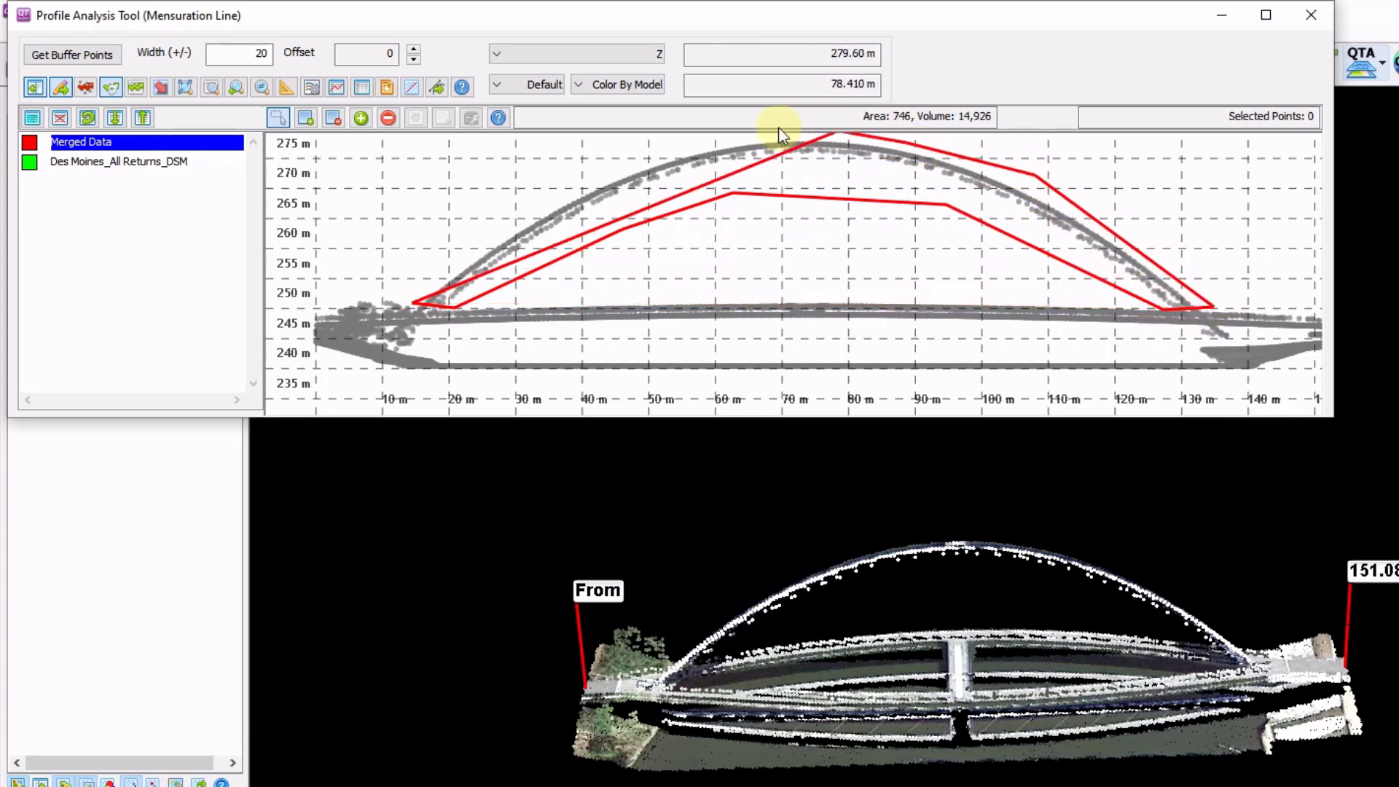
pyautogui.click(742, 137)
pyautogui.click(566, 175)
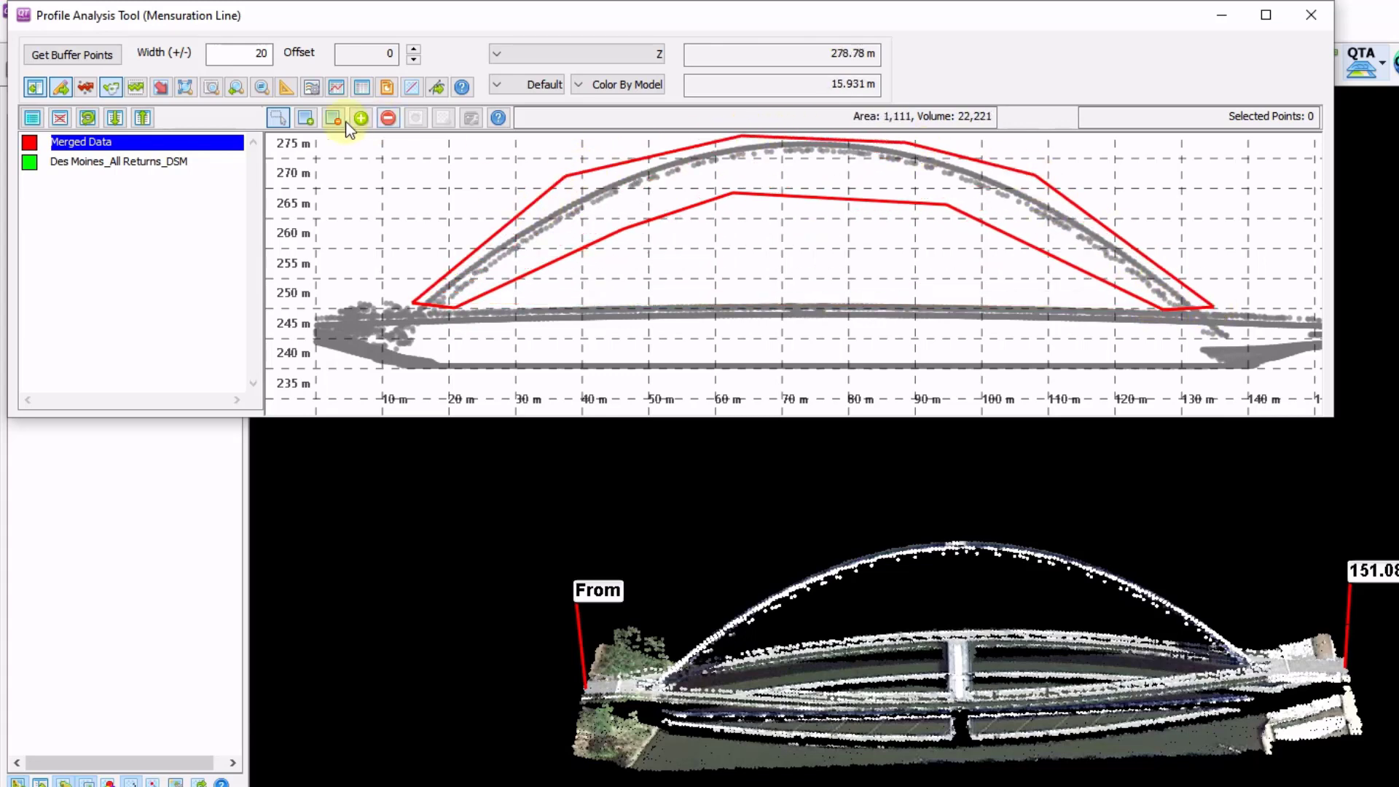
# Select the 819 arch points inside the polygon and dismiss the operations list
pyautogui.click(306, 120)
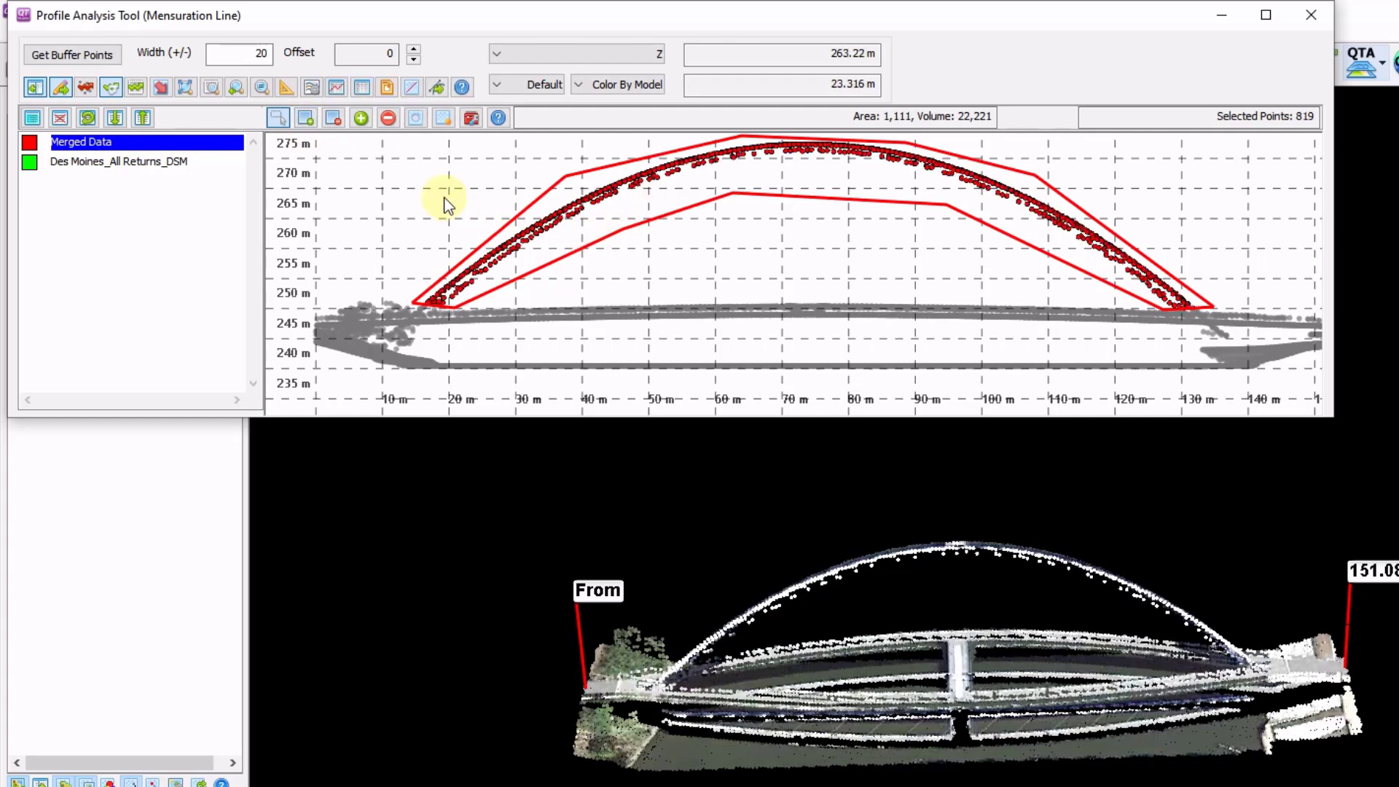
pyautogui.click(472, 118)
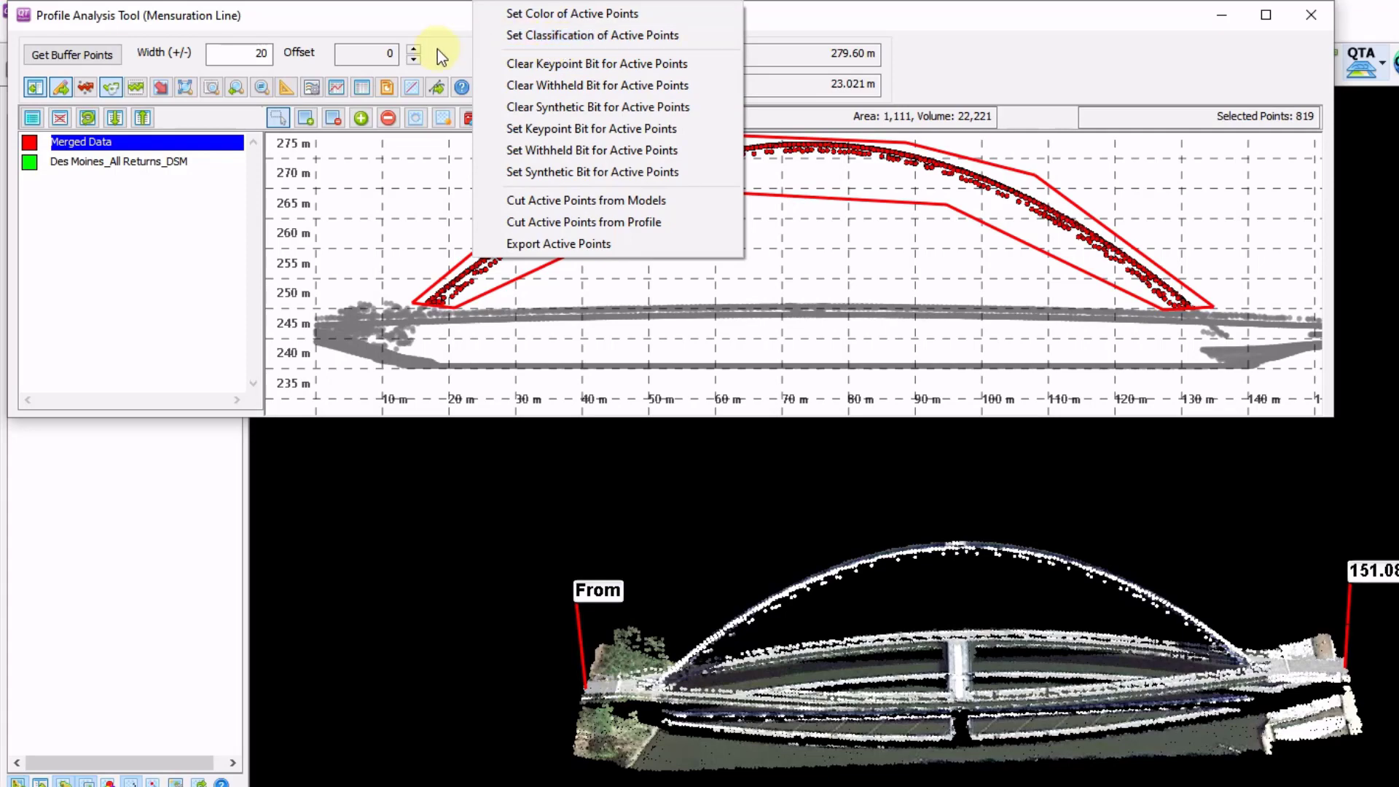
pyautogui.click(462, 49)
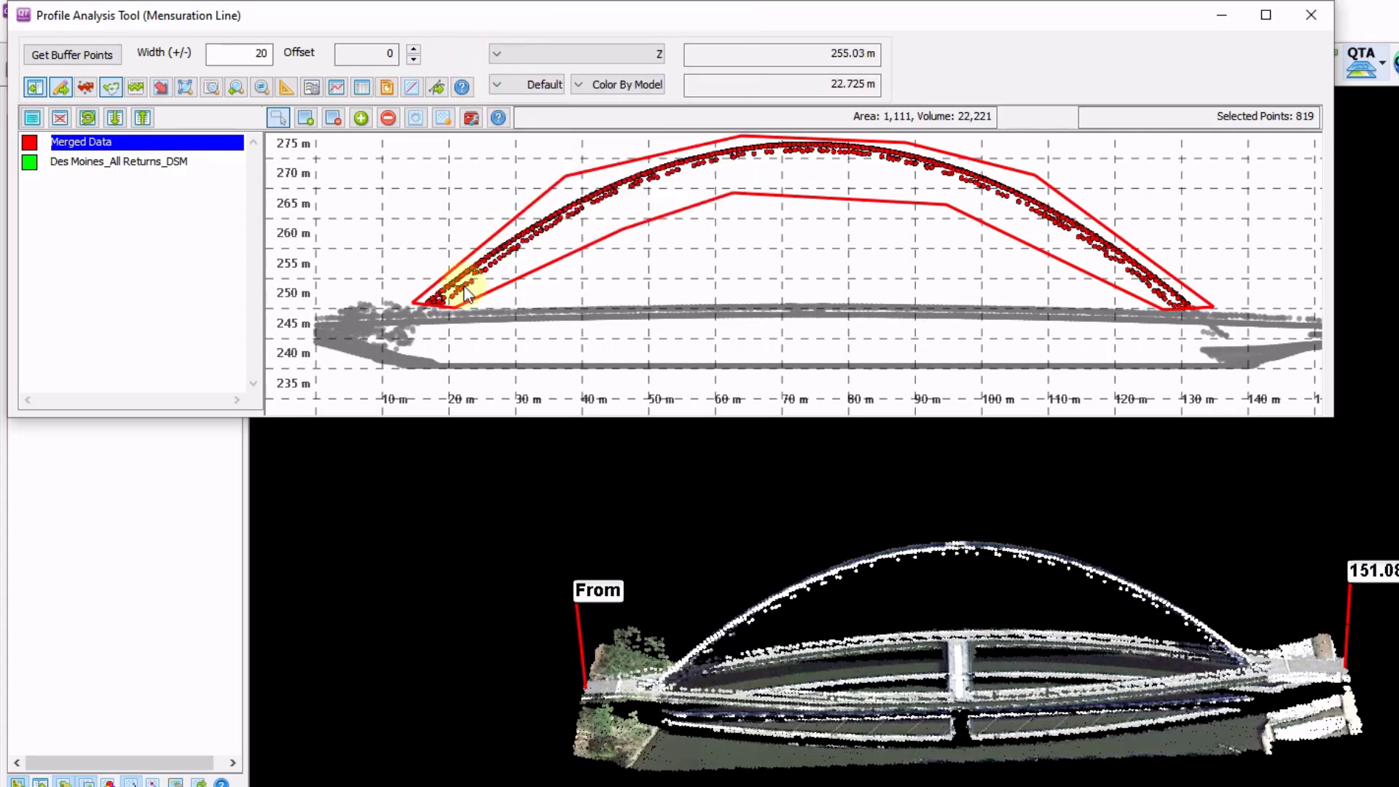
pyautogui.scroll(5, 468, 280)
# Outline the stray points at the arch's left foot and add them to the selection
pyautogui.scroll(3, 760, 248)
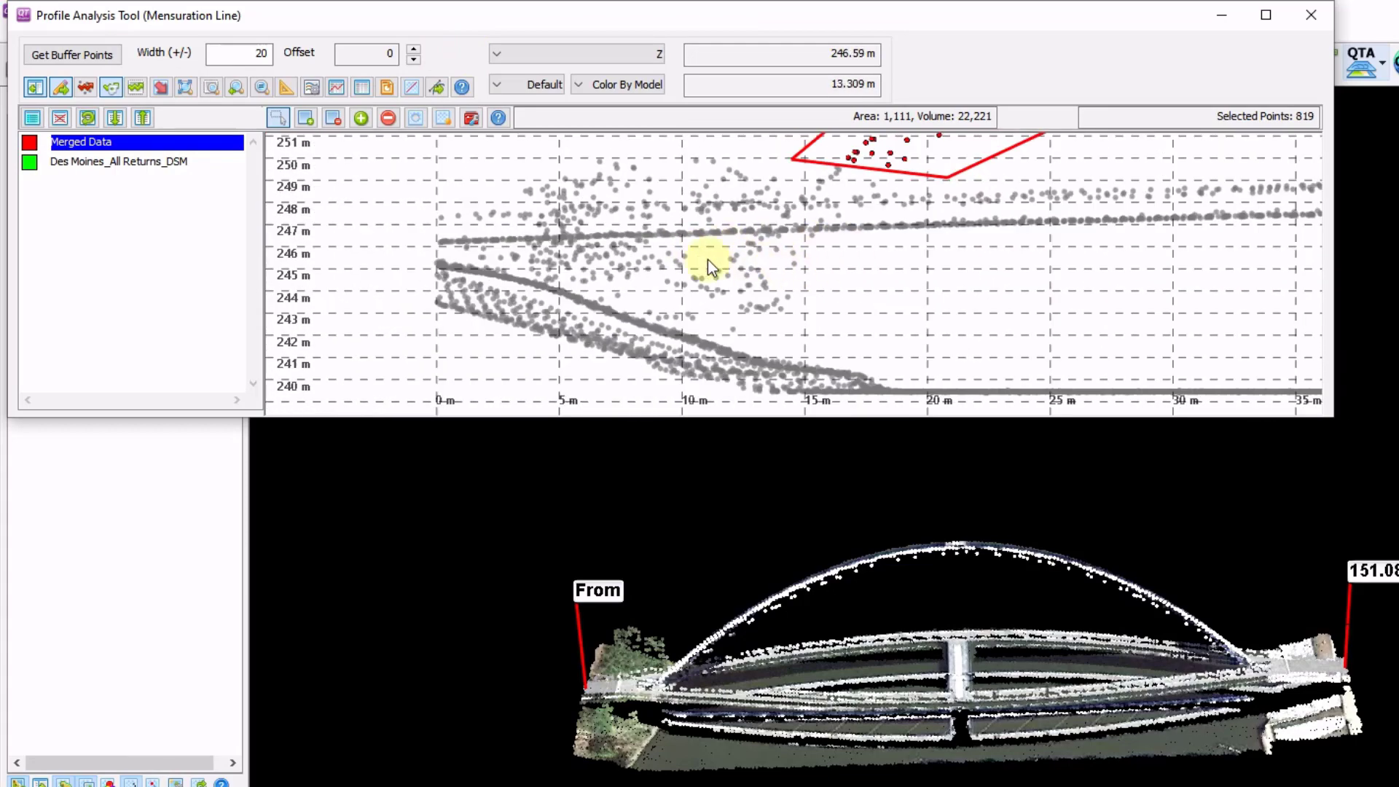
pyautogui.click(277, 118)
pyautogui.click(852, 233)
pyautogui.click(726, 235)
pyautogui.click(655, 298)
pyautogui.click(714, 336)
pyautogui.click(773, 347)
pyautogui.click(851, 314)
pyautogui.scroll(-3, 962, 321)
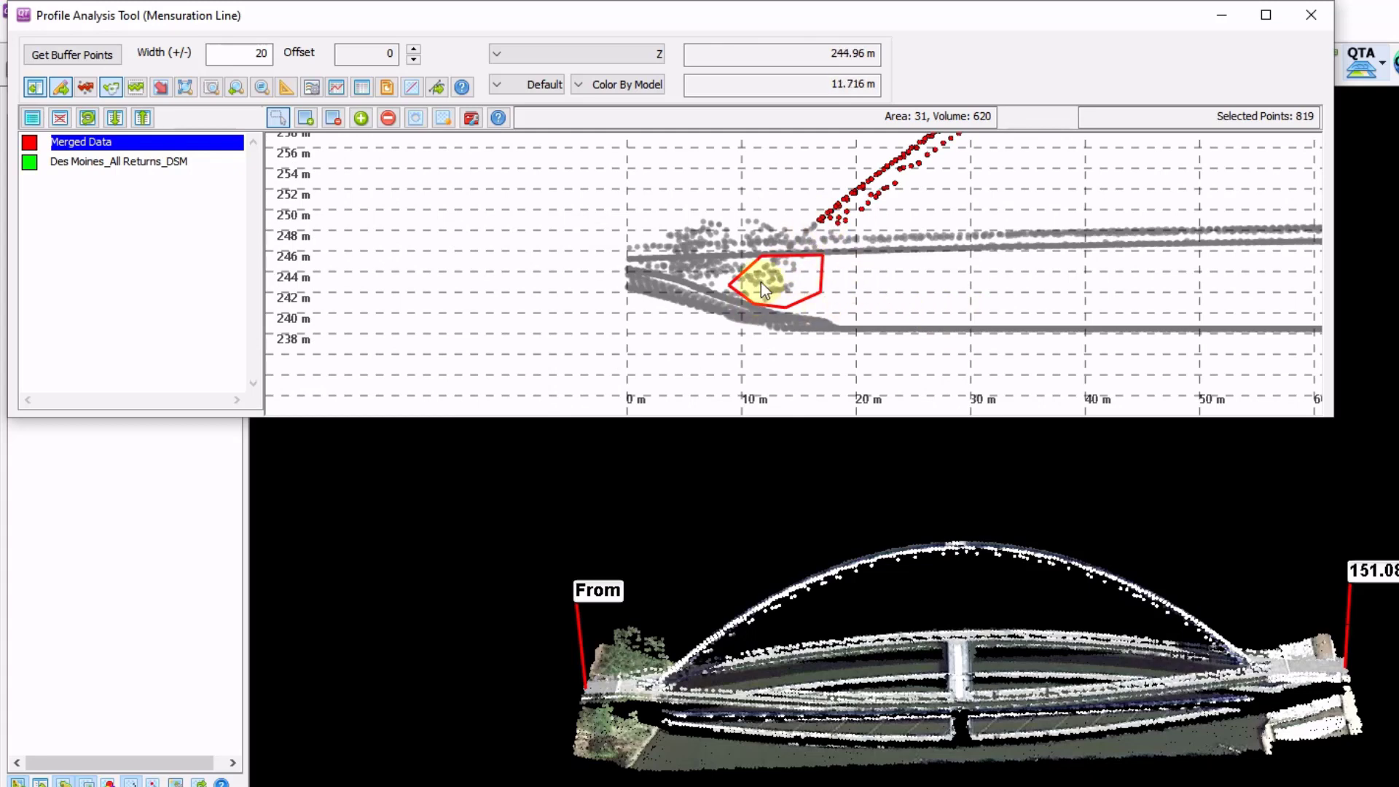
pyautogui.click(311, 125)
# Add the right-foot stray points to the selection, bringing it to 892 points
pyautogui.moveTo(1107, 290); pyautogui.dragTo(589, 299)
pyautogui.moveTo(977, 297); pyautogui.dragTo(546, 306)
pyautogui.scroll(5, 890, 265)
pyautogui.scroll(3, 912, 305)
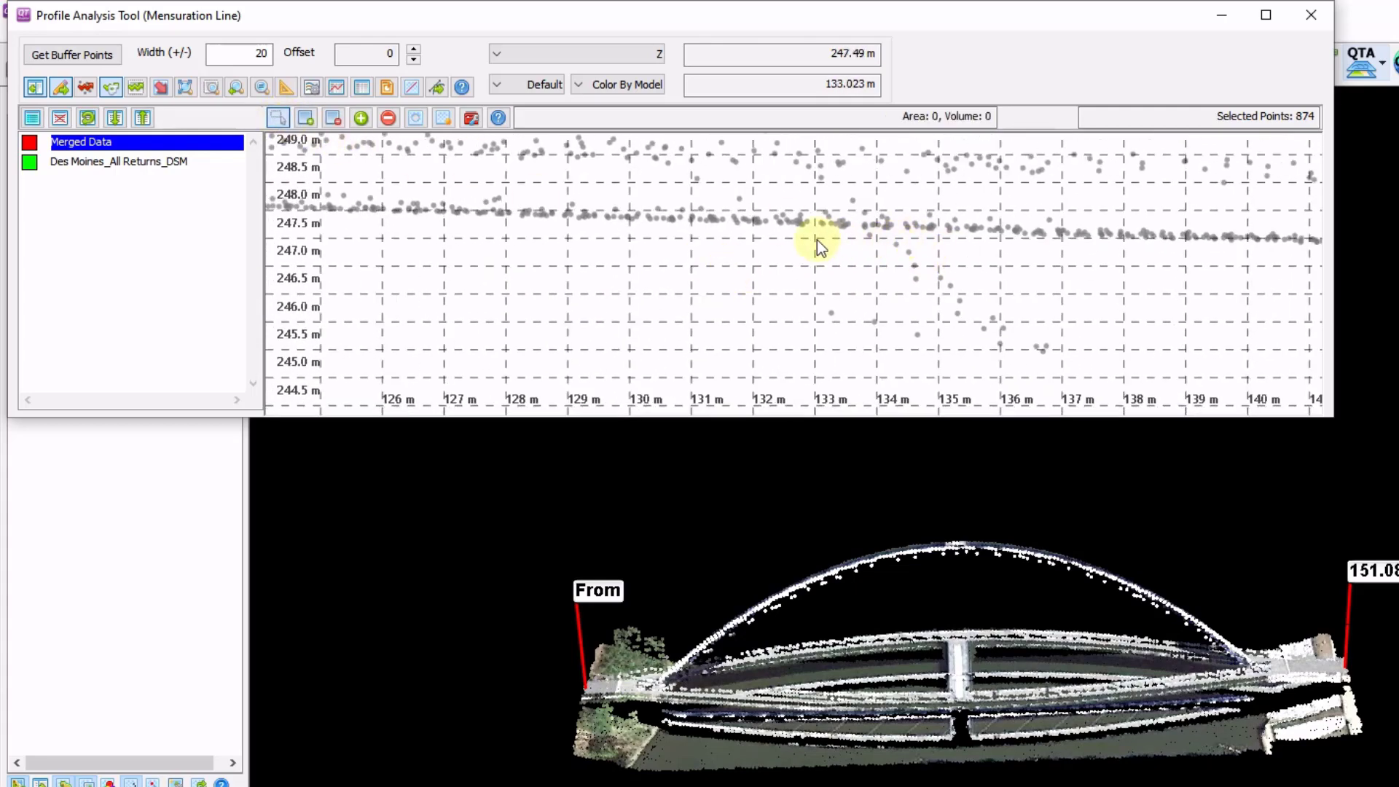
pyautogui.click(894, 233)
pyautogui.click(1078, 294)
pyautogui.click(1091, 346)
pyautogui.click(1016, 370)
pyautogui.click(844, 358)
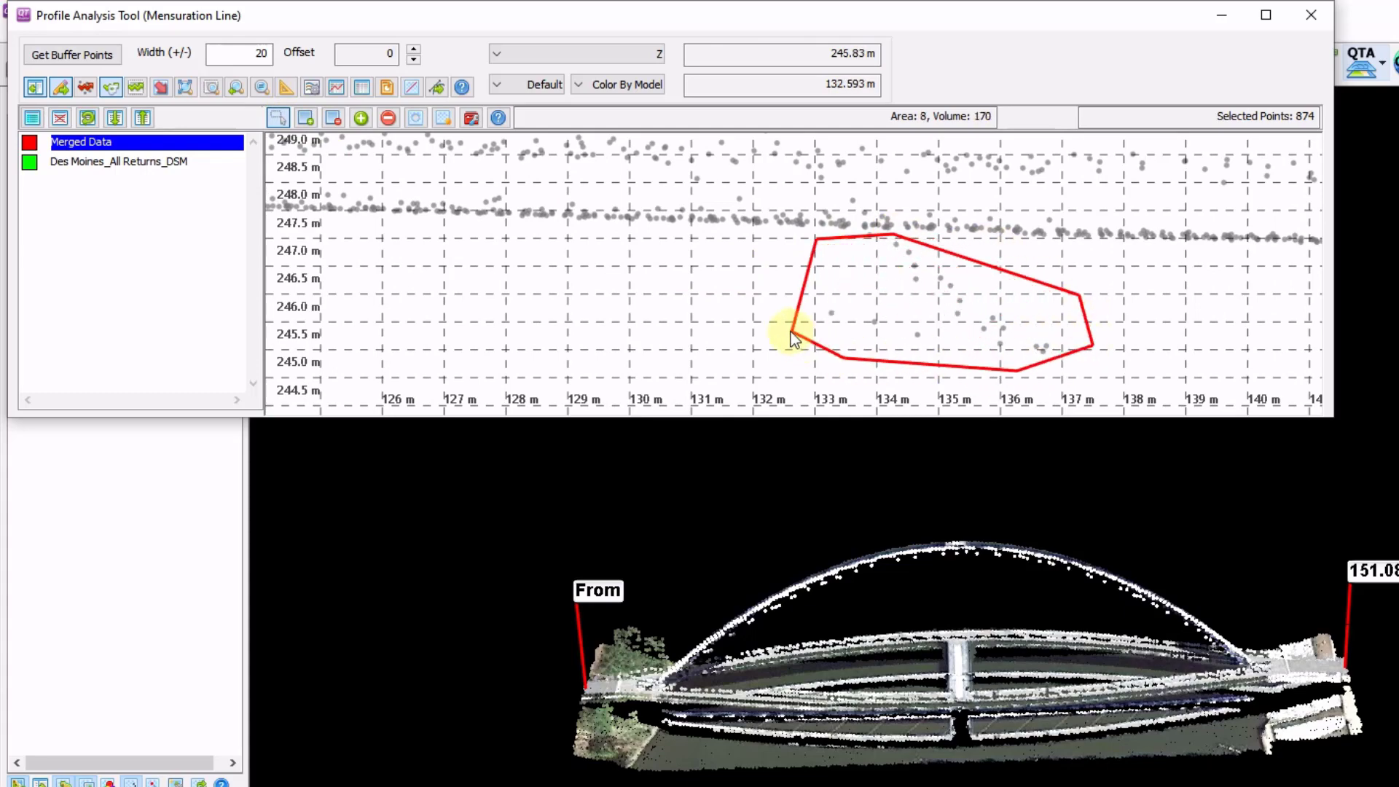
pyautogui.click(304, 119)
pyautogui.scroll(-5, 477, 234)
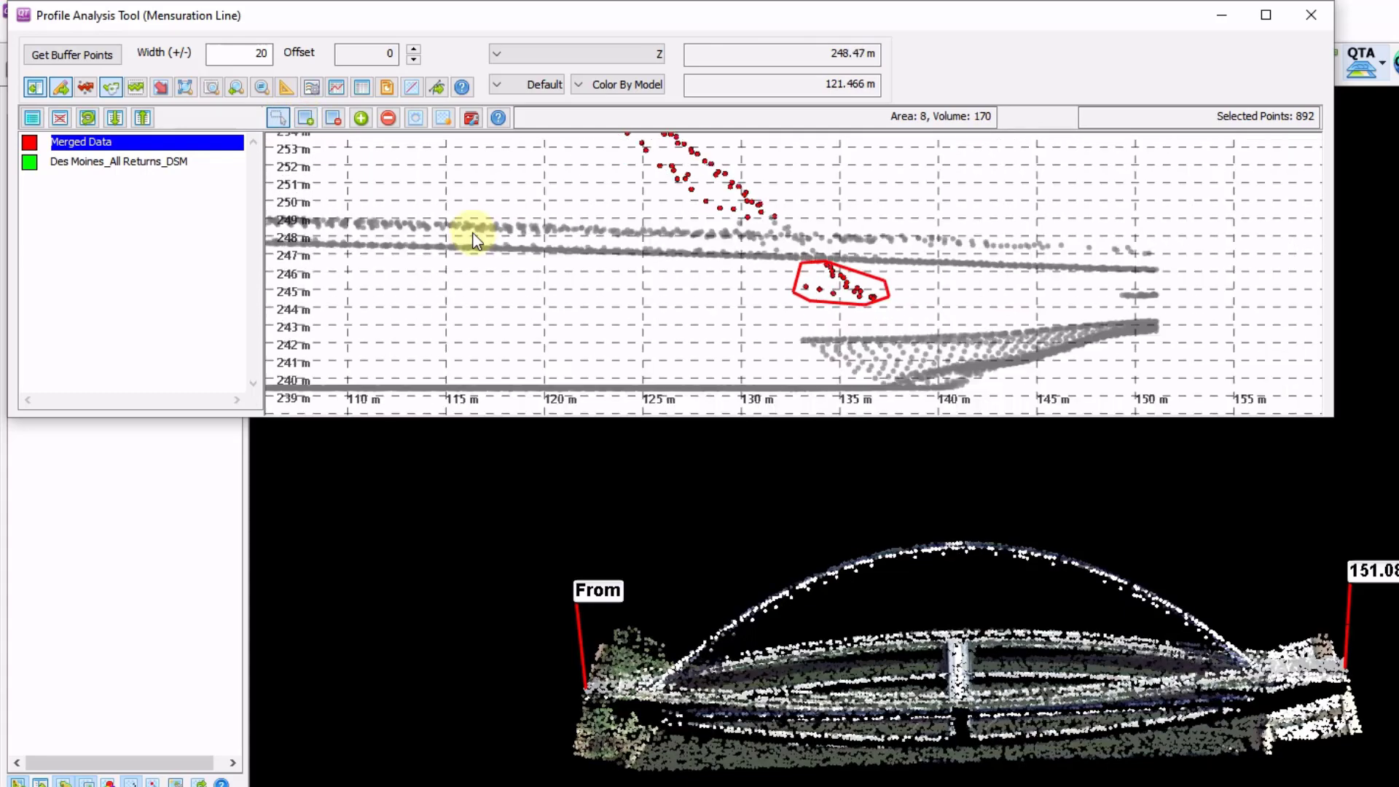
pyautogui.click(470, 119)
pyautogui.click(412, 182)
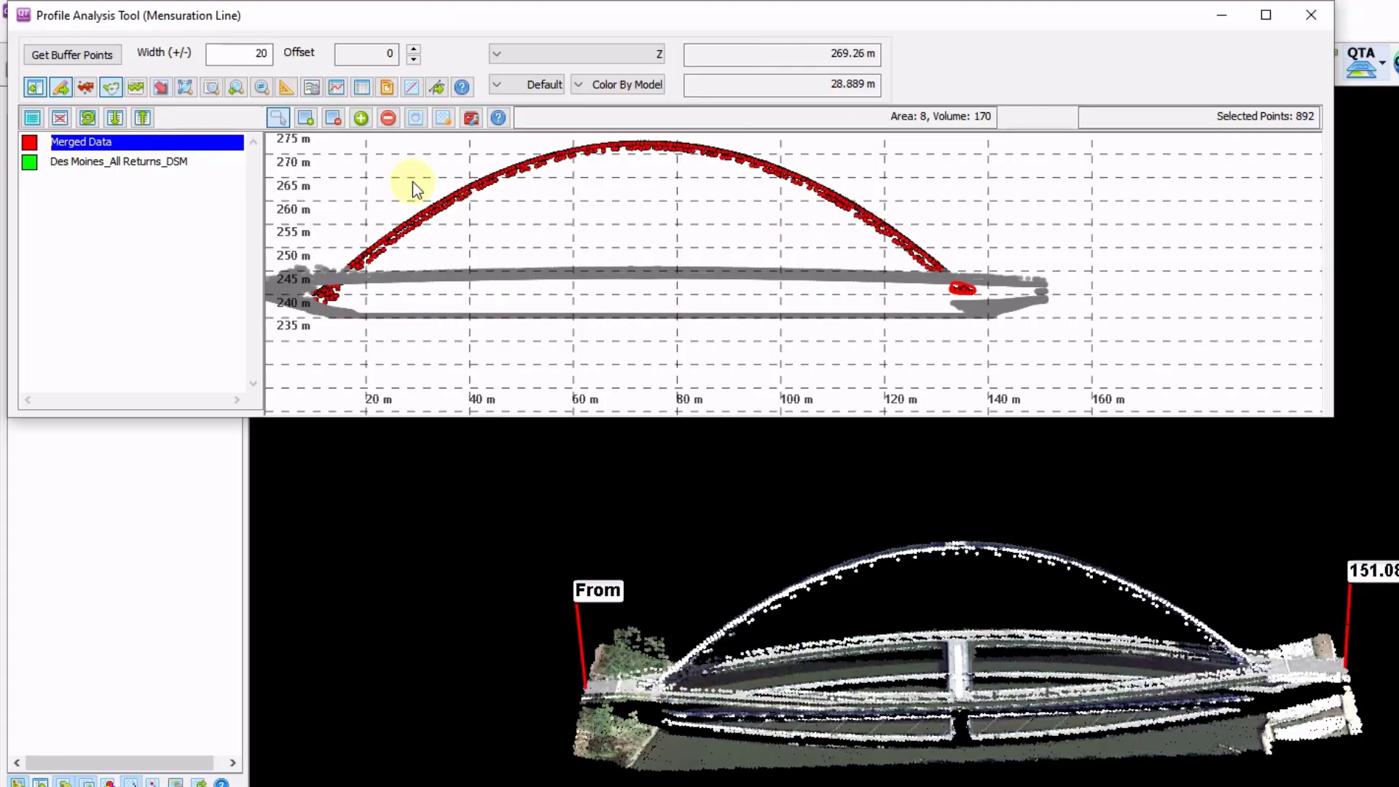
# Close the Profile Analysis Tool, zoom out over the city cloud, and open the Edit menu
pyautogui.click(1310, 14)
pyautogui.scroll(-5, 1061, 415)
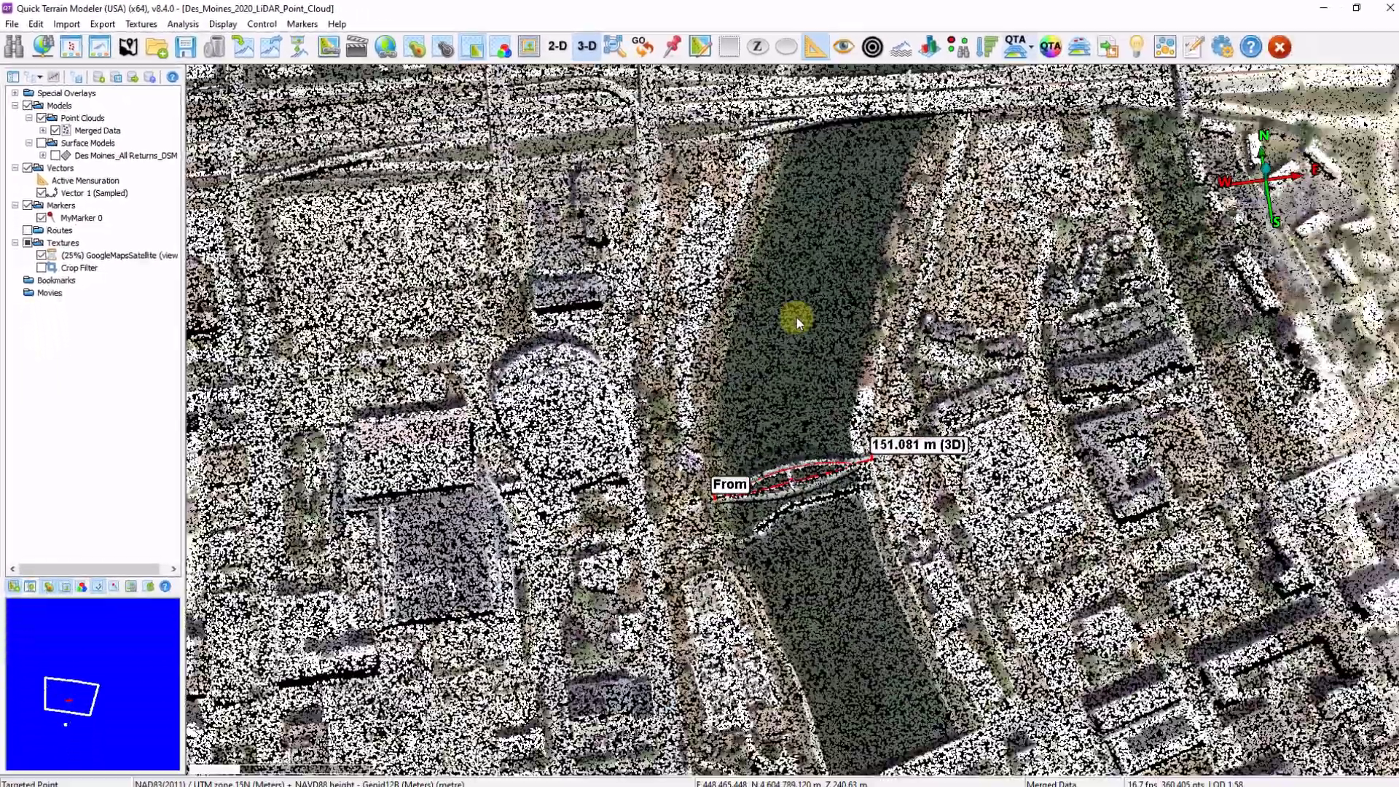
pyautogui.scroll(-5, 795, 317)
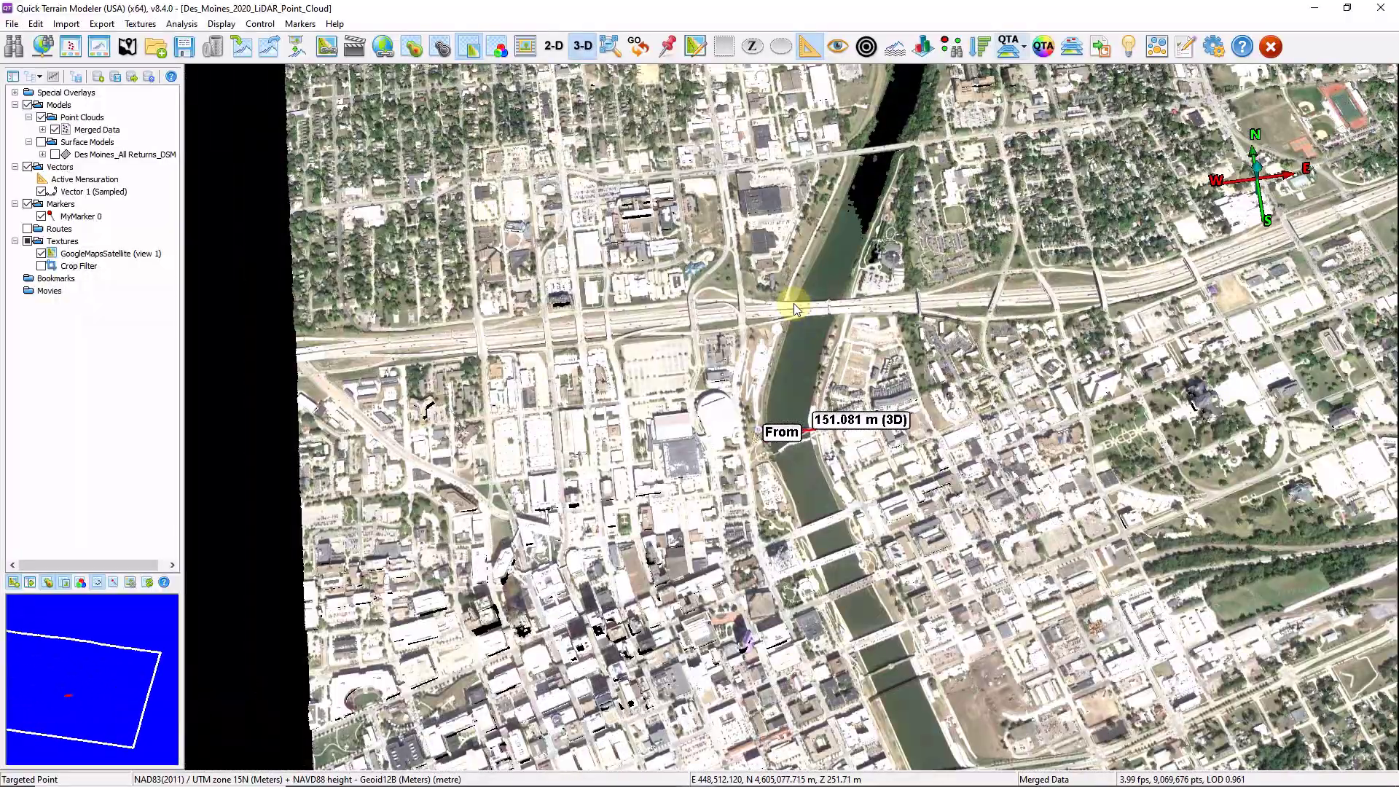
pyautogui.moveTo(795, 309); pyautogui.dragTo(729, 183)
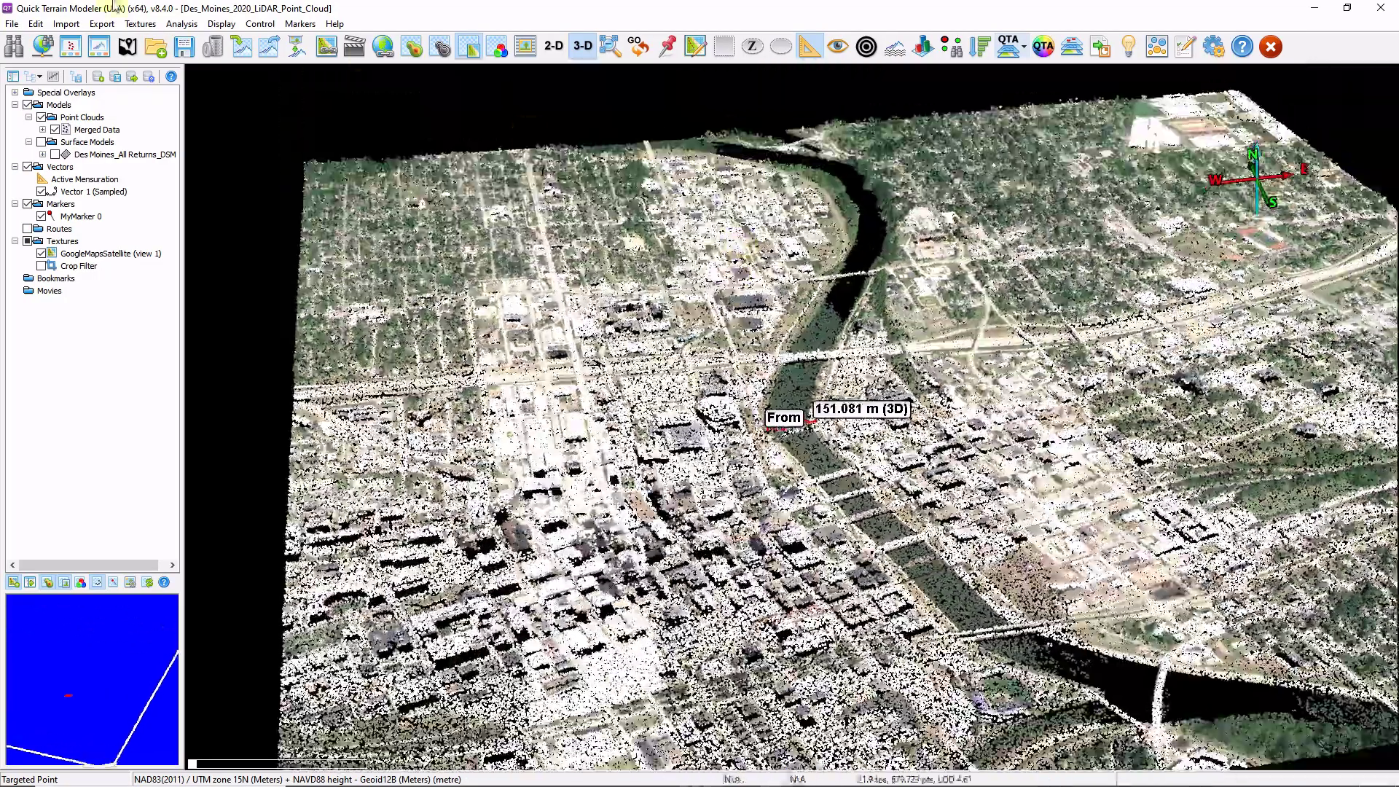
pyautogui.click(35, 24)
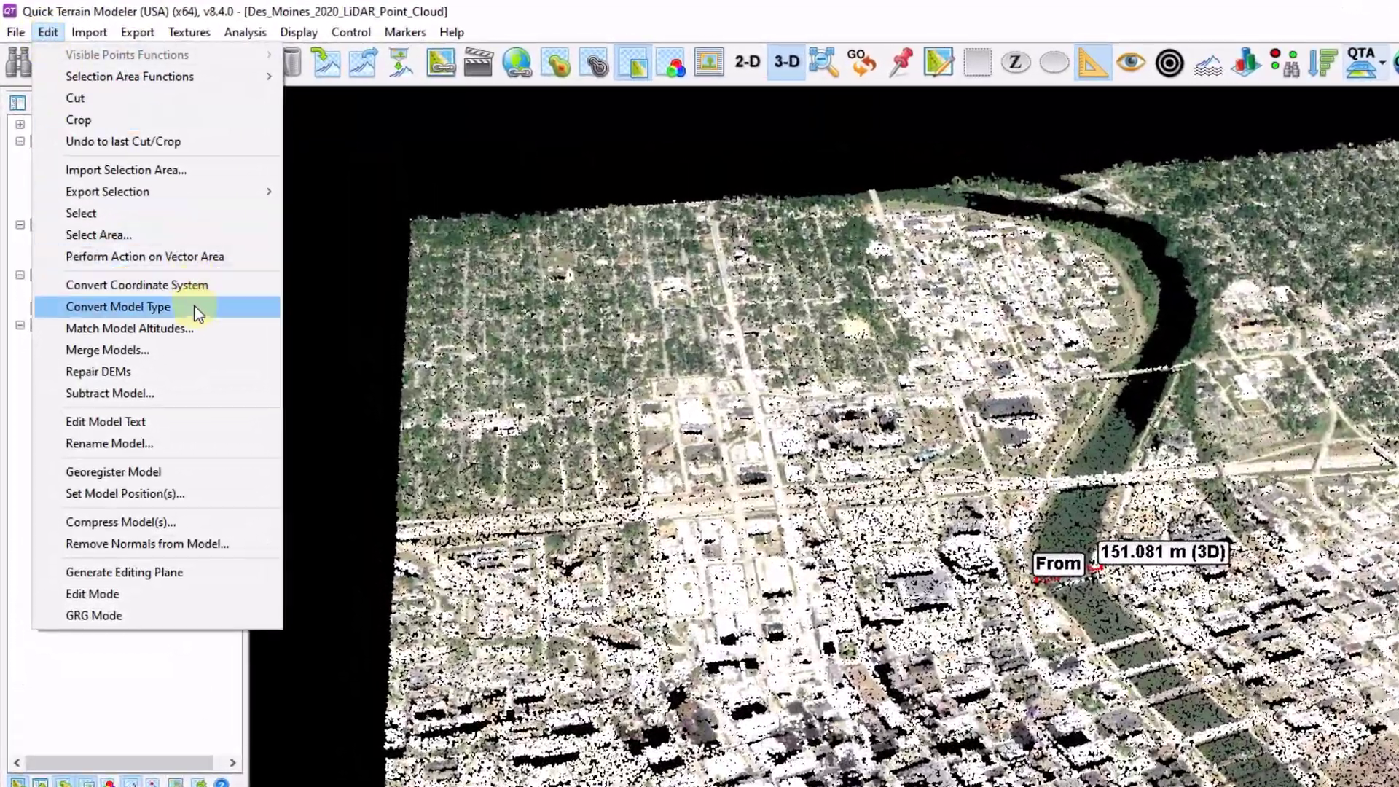
# In Convert Model Type, choose QTT (Gridded Surface) for Merged Data with grid sampling .5
pyautogui.click(195, 308)
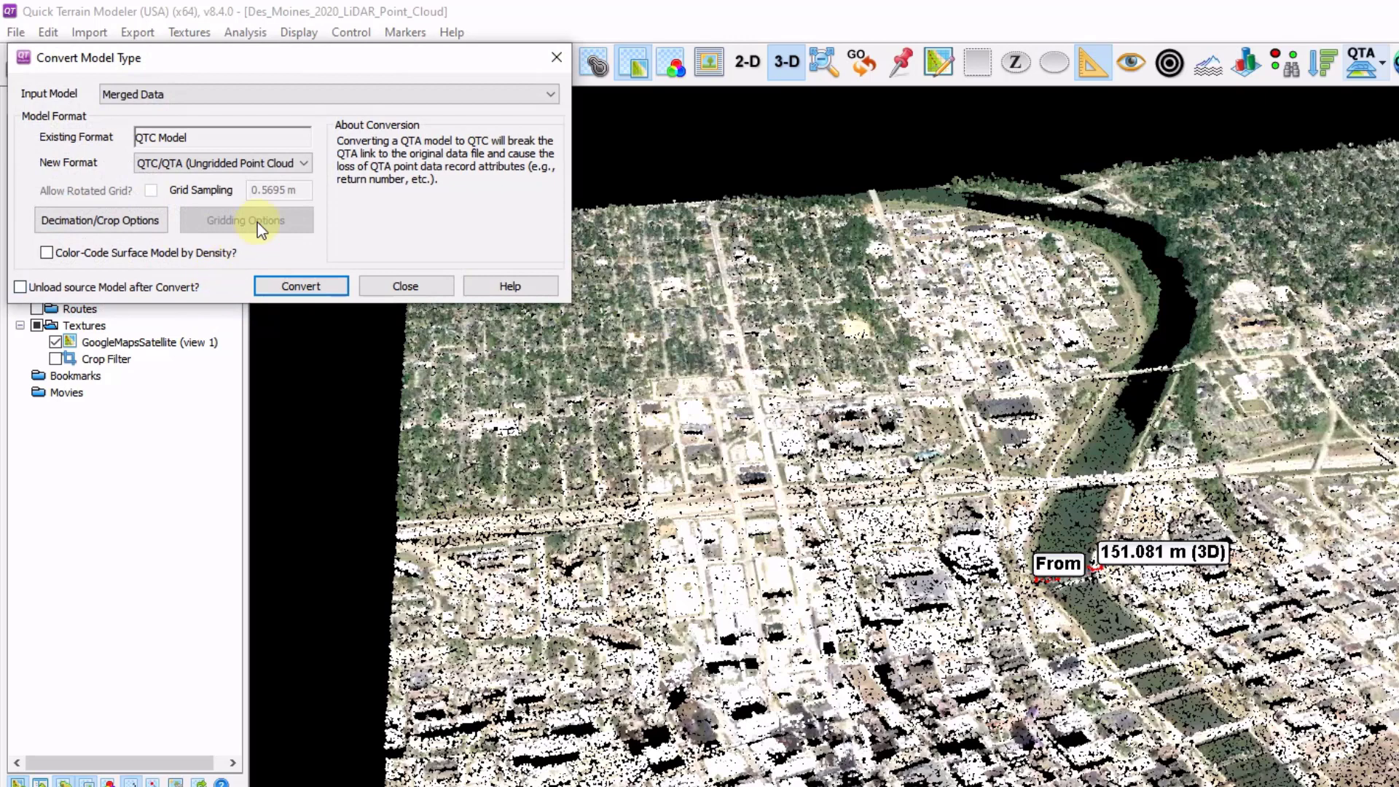
pyautogui.click(300, 162)
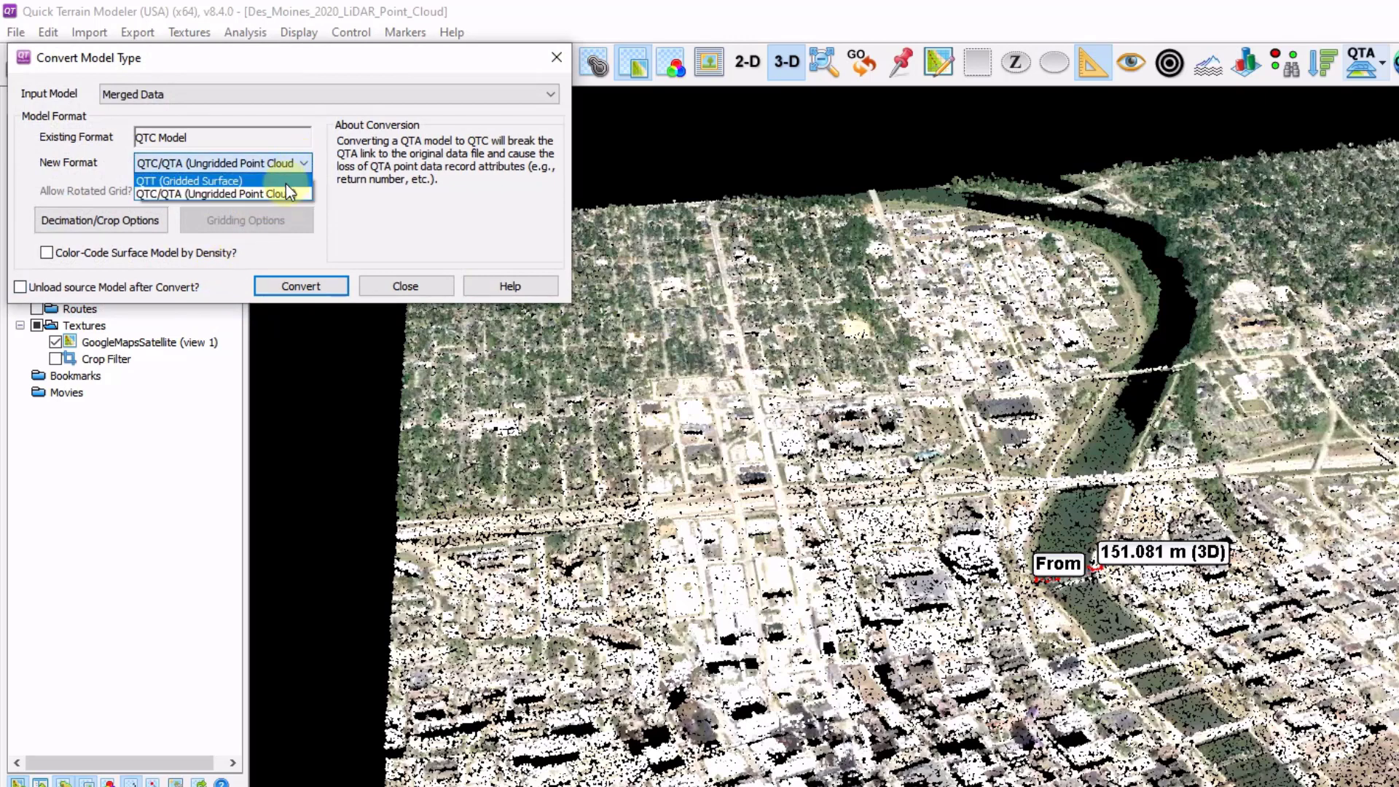
pyautogui.click(286, 181)
pyautogui.moveTo(312, 193); pyautogui.dragTo(190, 203)
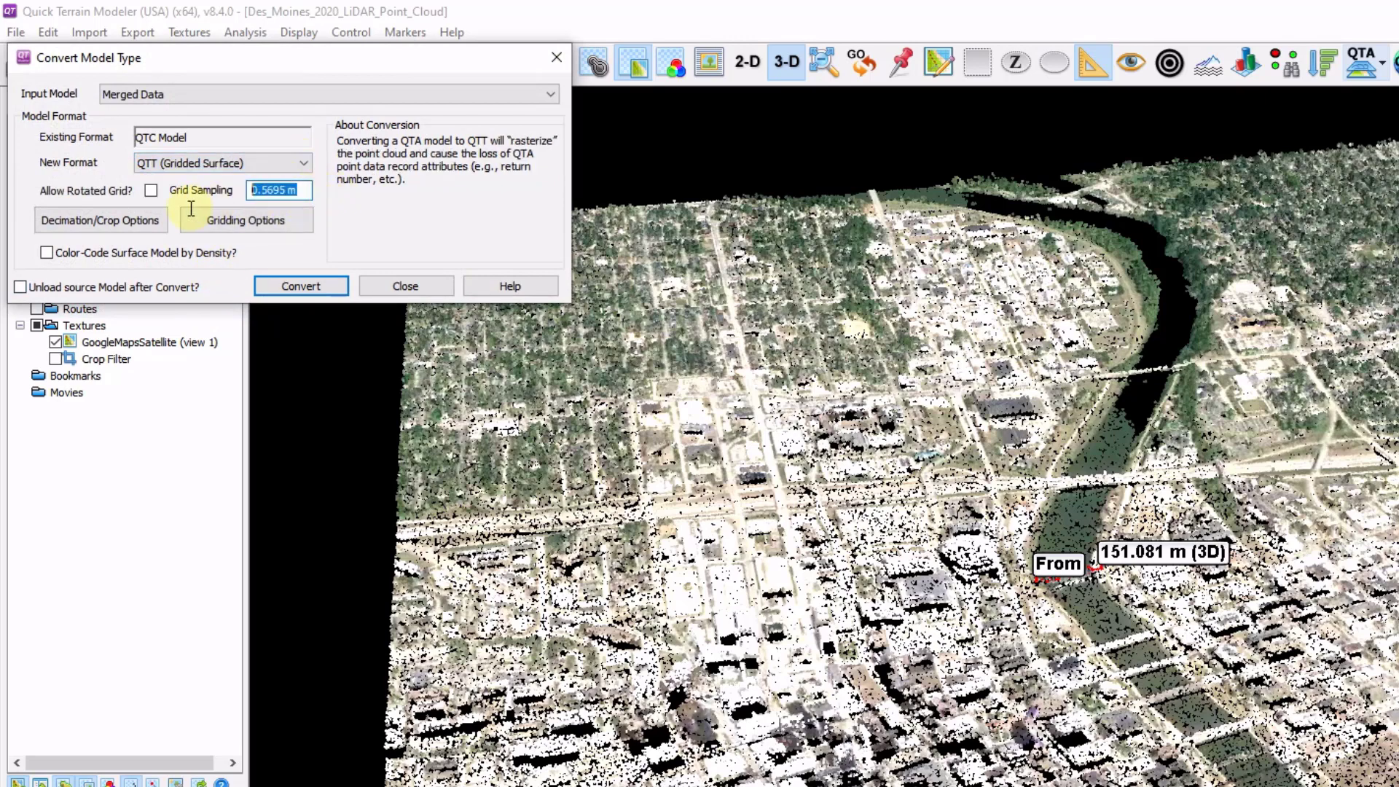
pyautogui.write('.5')
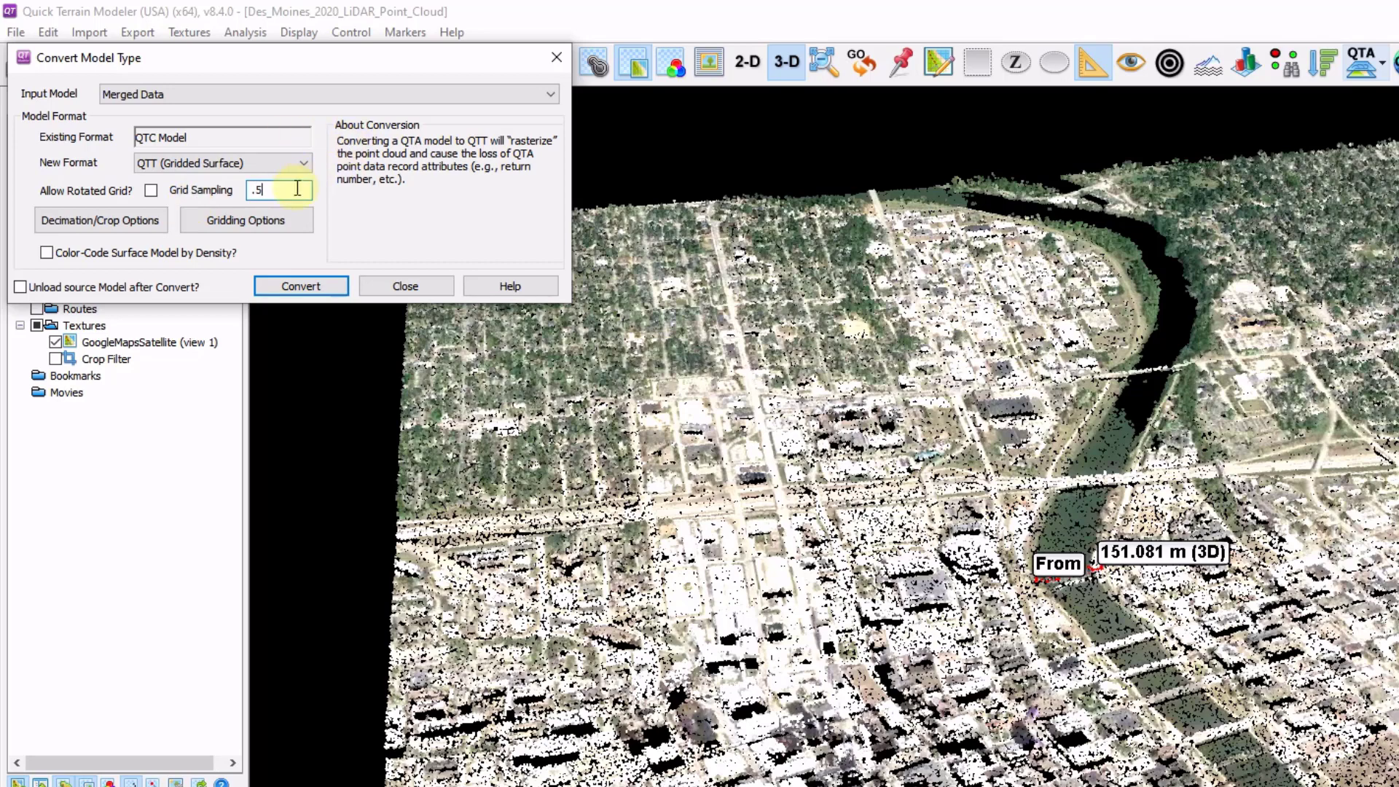